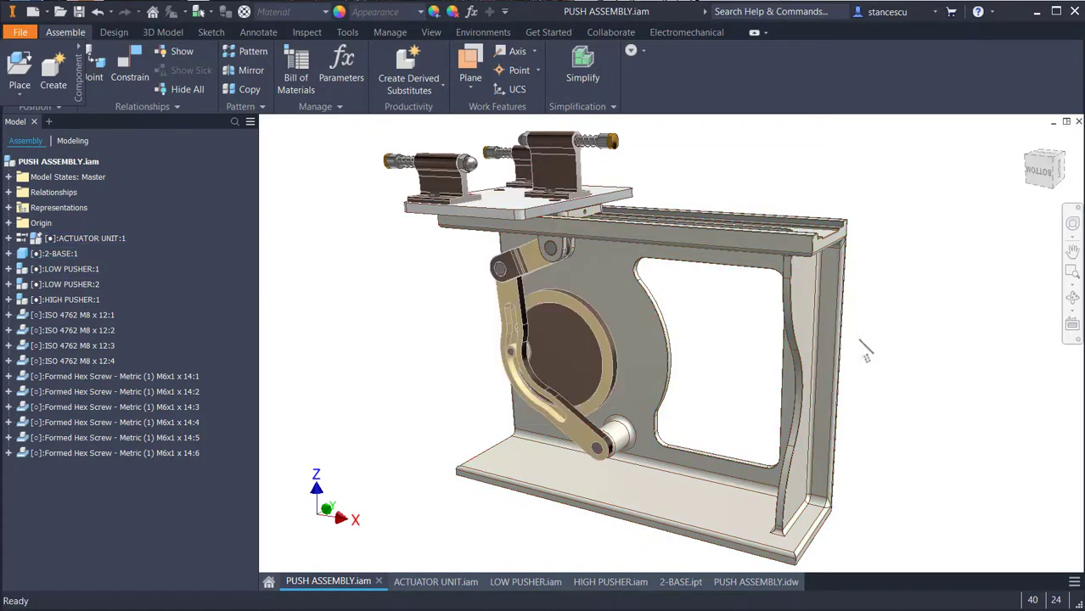
Orbit and zoom the PUSH ASSEMBLY model toward a more frontal angle.
{"action": "middle_click_drag", "start_coordinate": [907, 338], "coordinate": [696, 363], "text": "shift"}
{"action": "scroll", "coordinate": [652, 314], "scroll_direction": "up", "scroll_amount": 2}
{"action": "middle_click_drag", "start_coordinate": [652, 314], "coordinate": [612, 338], "text": "shift"}
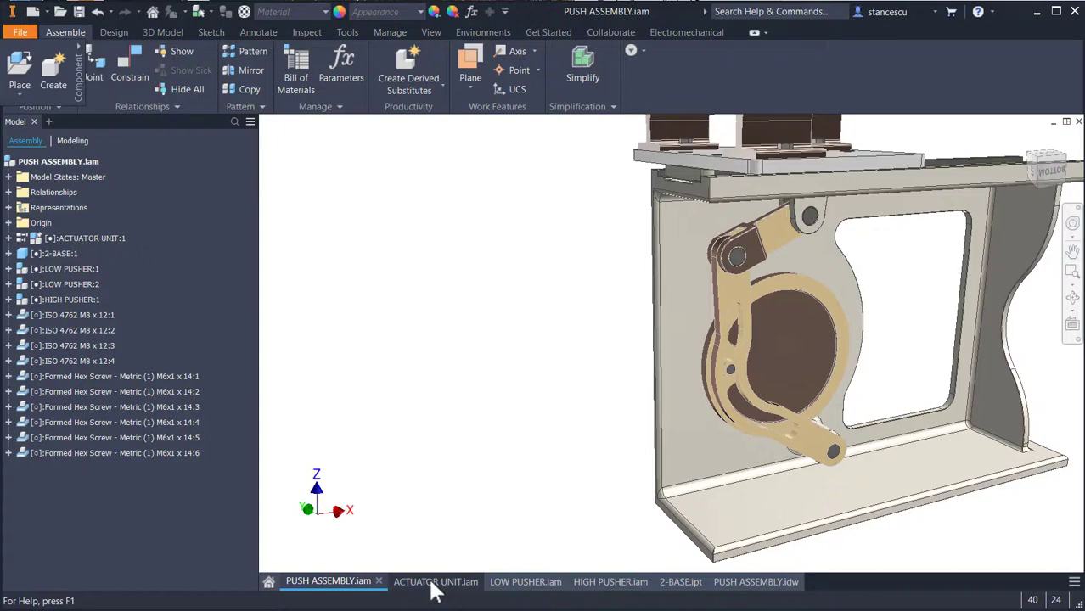
Inspect the ACTUATOR UNIT from above and front, then the LOW PUSHER's base underside.
{"action": "left_click", "coordinate": [431, 582]}
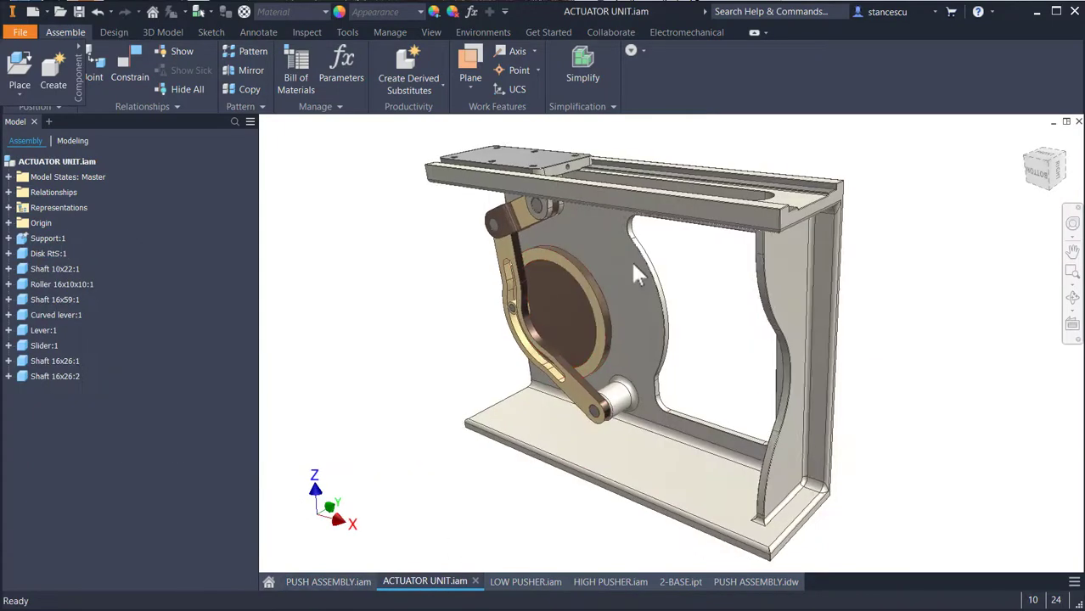
{"action": "middle_click_drag", "start_coordinate": [648, 274], "coordinate": [576, 297], "text": "shift"}
{"action": "key", "text": "F5"}
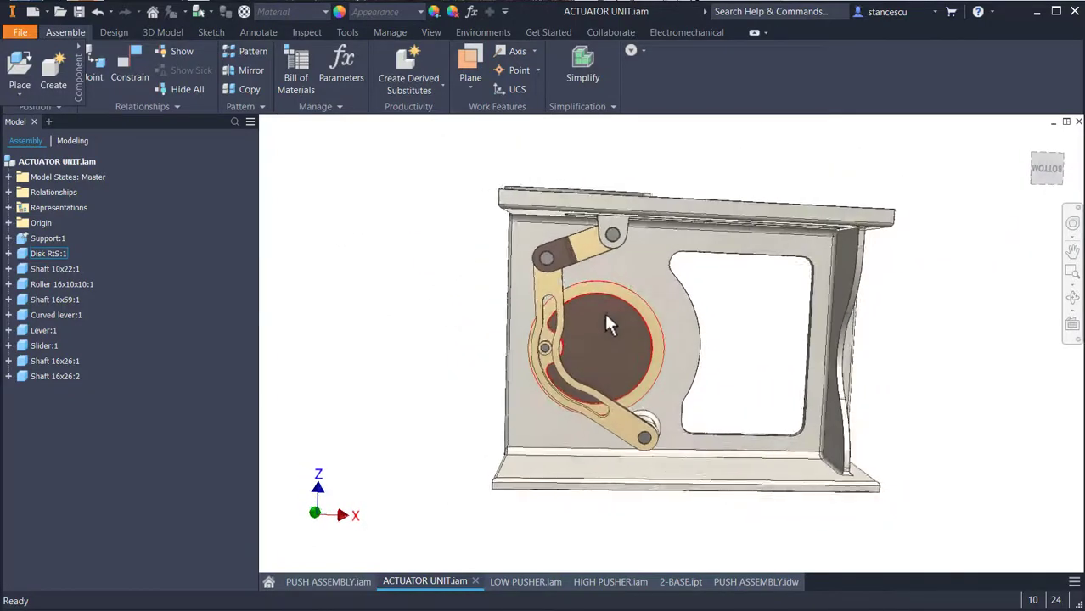
{"action": "left_click", "coordinate": [532, 593]}
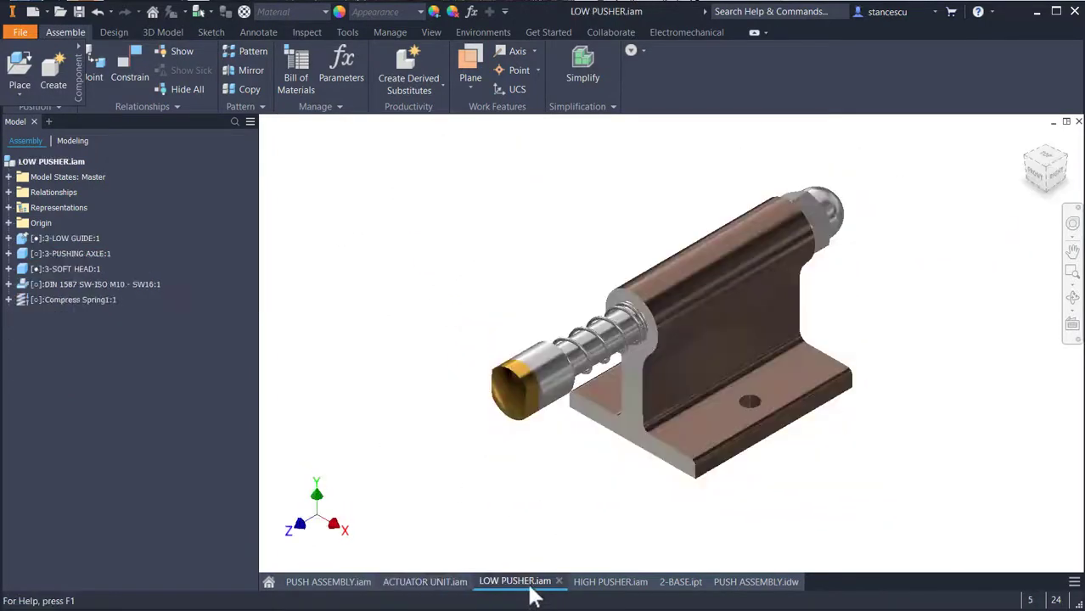
{"action": "middle_click_drag", "start_coordinate": [799, 254], "coordinate": [688, 586], "text": "shift"}
Switch to the HIGH PUSHER and view the 2-BASE plate from a low oblique angle.
{"action": "left_click", "coordinate": [629, 592]}
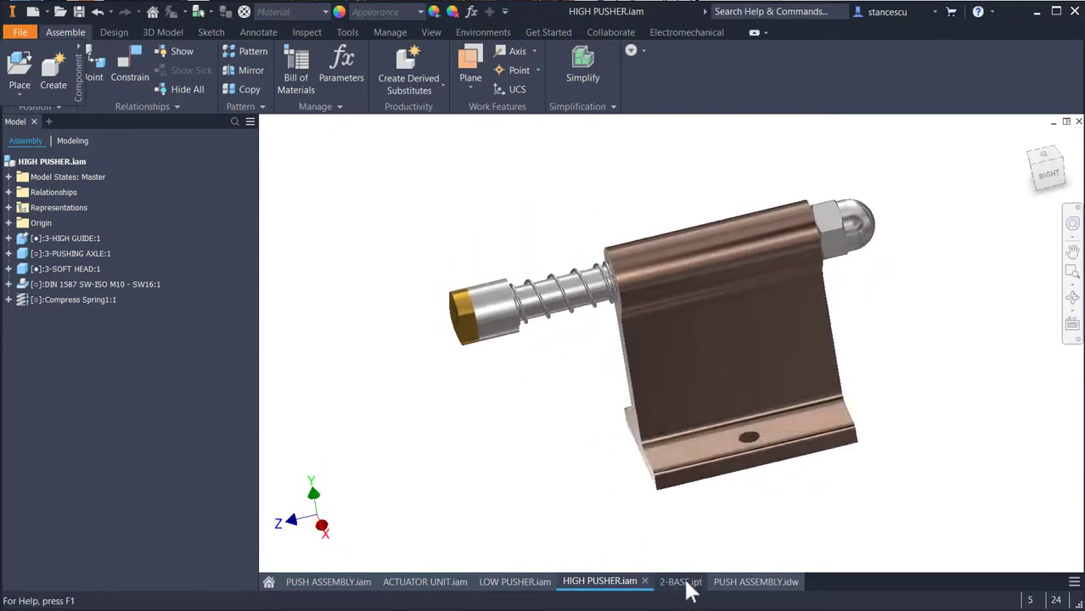
{"action": "left_click", "coordinate": [686, 582]}
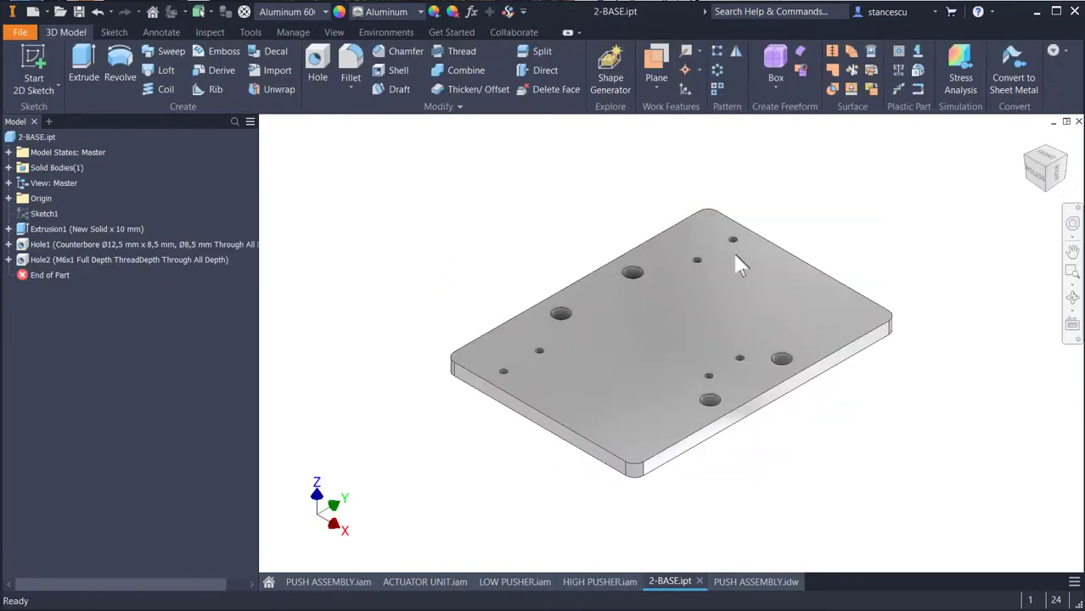
{"action": "middle_click_drag", "start_coordinate": [722, 259], "coordinate": [475, 316], "text": "shift"}
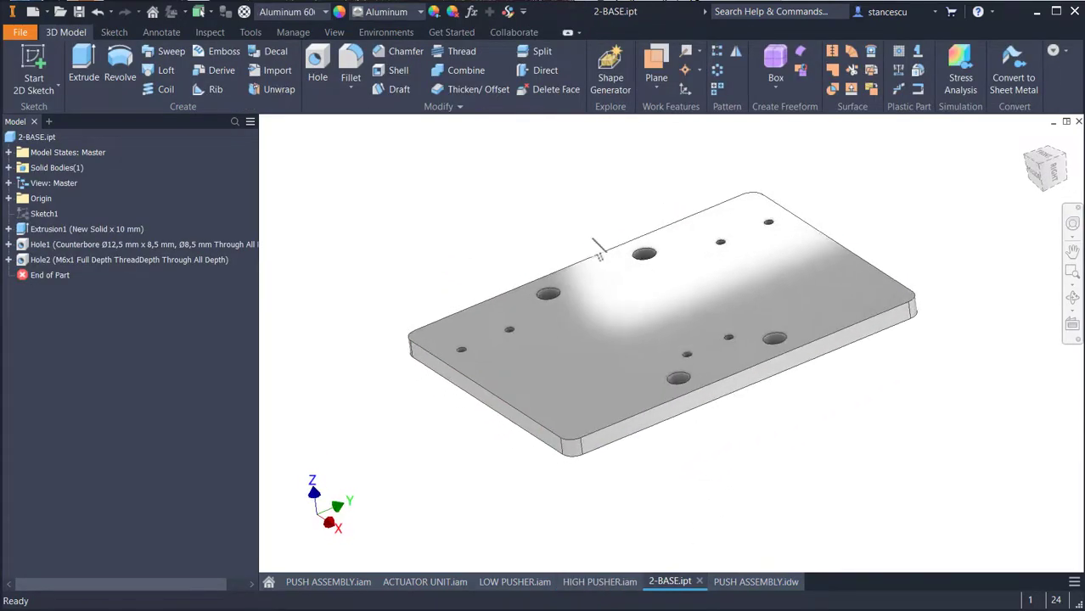
{"action": "middle_click_drag", "start_coordinate": [370, 283], "coordinate": [380, 289]}
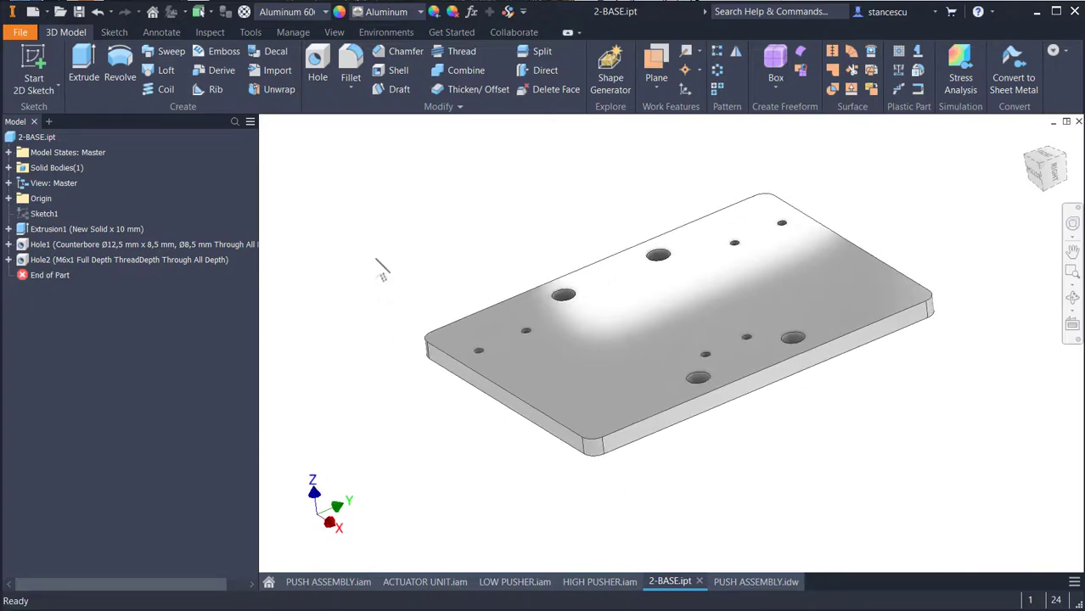
Return to the PUSH ASSEMBLY and orbit around the pusher hinge plate.
{"action": "left_click", "coordinate": [323, 582]}
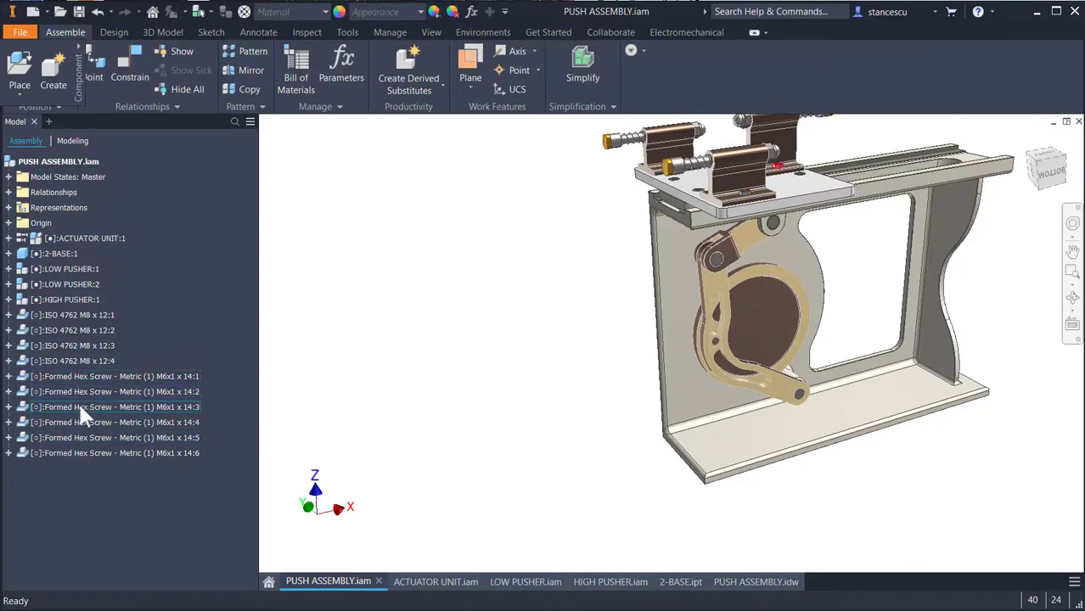
{"action": "scroll", "coordinate": [764, 280], "scroll_direction": "up", "scroll_amount": 10}
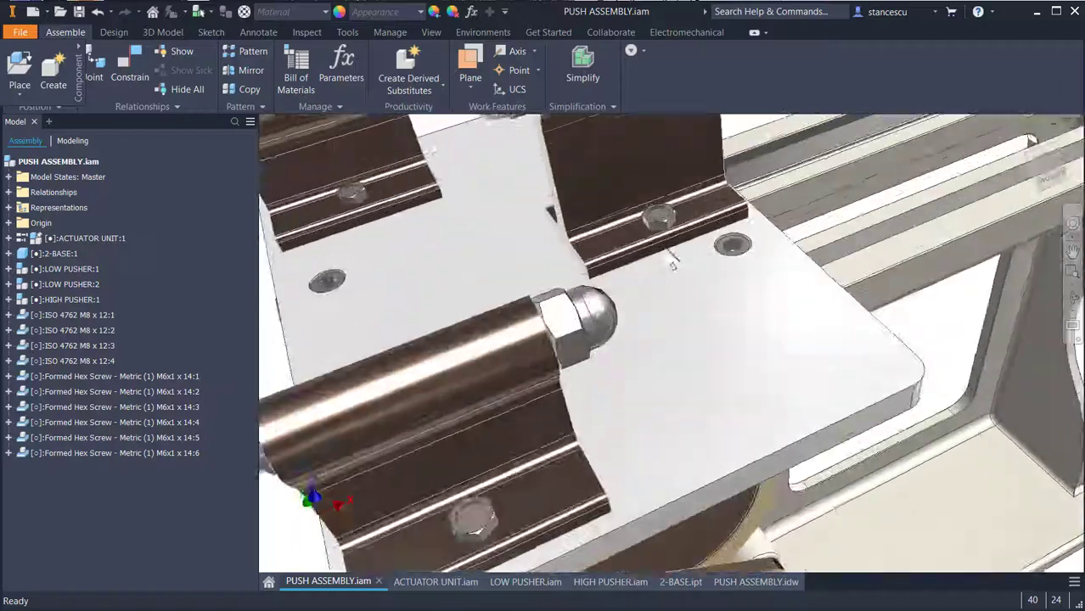
{"action": "mouse_move", "coordinate": [673, 260]}
{"action": "middle_mouse_down", "text": "shift"}
{"action": "mouse_move", "coordinate": [714, 339]}
{"action": "mouse_move", "coordinate": [697, 373]}
{"action": "mouse_move", "coordinate": [648, 402]}
{"action": "mouse_move", "coordinate": [935, 338]}
{"action": "mouse_move", "coordinate": [839, 316]}
{"action": "mouse_move", "coordinate": [618, 349]}
{"action": "mouse_move", "coordinate": [634, 339]}
{"action": "mouse_move", "coordinate": [525, 433]}
{"action": "mouse_move", "coordinate": [489, 450]}
{"action": "mouse_move", "coordinate": [429, 454]}
{"action": "mouse_move", "coordinate": [432, 463]}
{"action": "mouse_move", "coordinate": [444, 435]}
{"action": "mouse_move", "coordinate": [915, 528]}
{"action": "middle_mouse_up", "text": "shift"}
{"action": "left_click", "coordinate": [736, 584]}
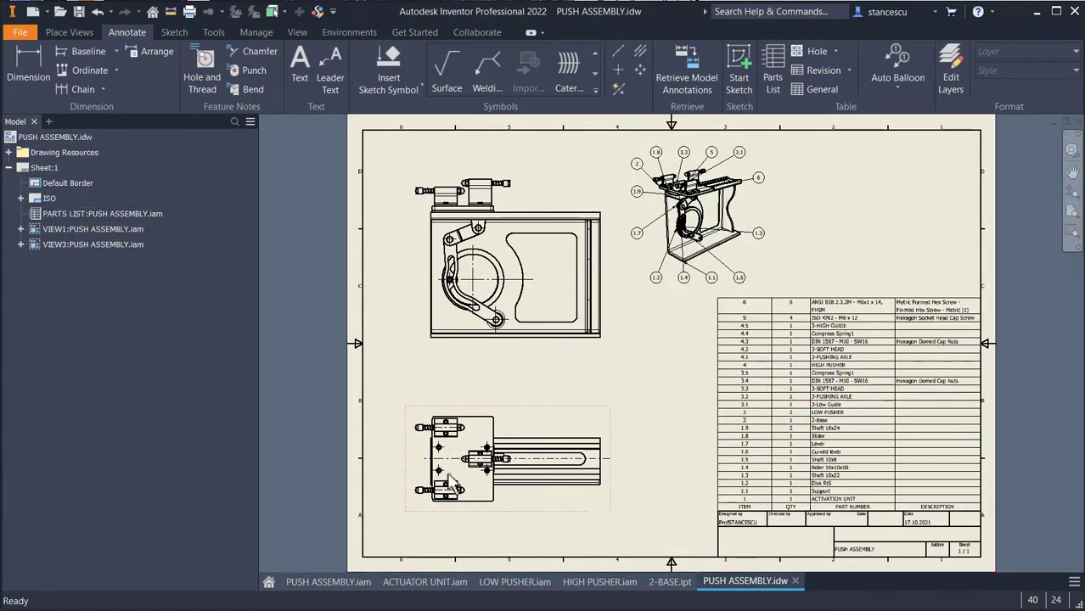
{"action": "left_click", "coordinate": [848, 302]}
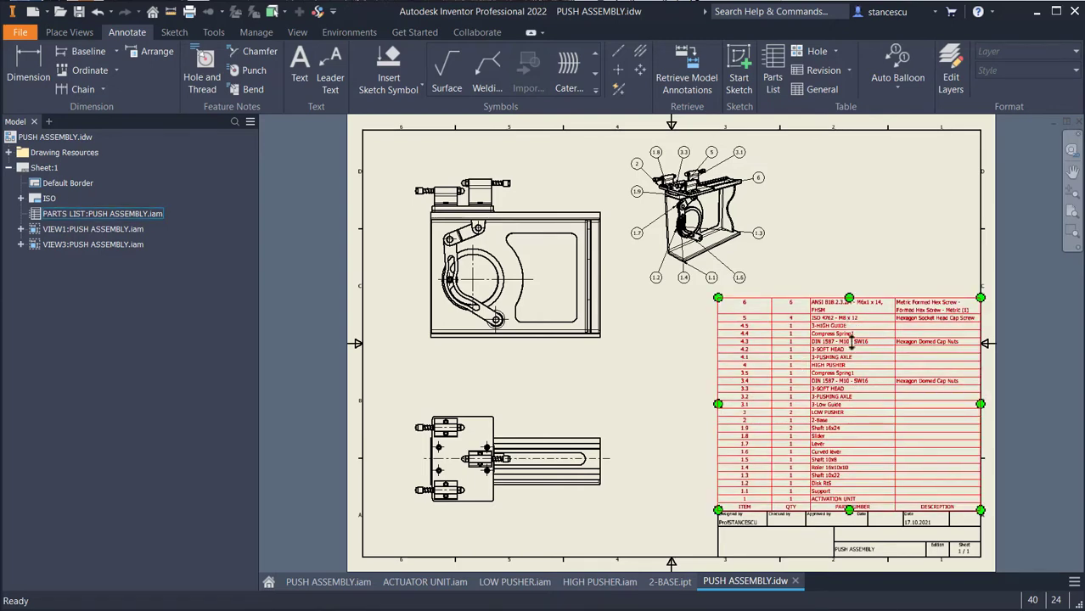
{"action": "left_click", "coordinate": [633, 368]}
{"action": "left_click", "coordinate": [826, 433]}
{"action": "left_click", "coordinate": [685, 432]}
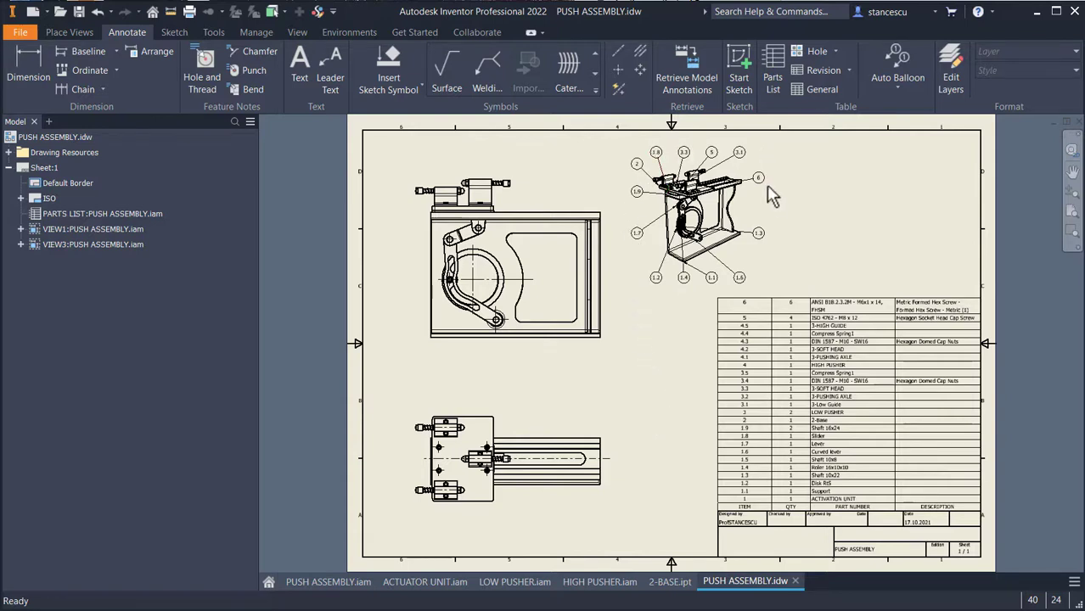
{"action": "left_click", "coordinate": [649, 203]}
{"action": "left_click_drag", "start_coordinate": [712, 152], "coordinate": [670, 180]}
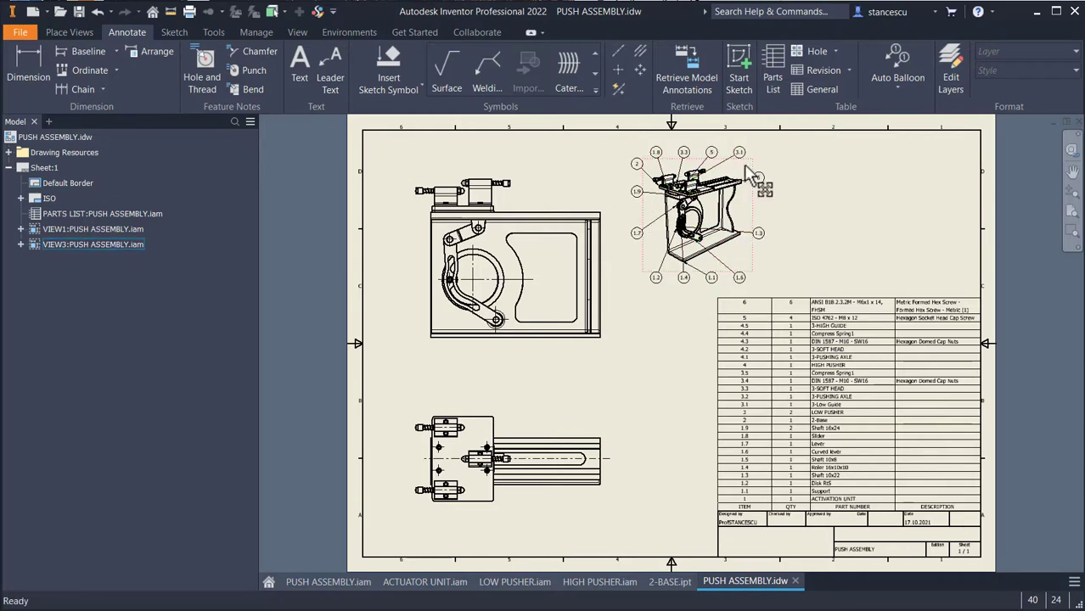
{"action": "scroll", "coordinate": [693, 193], "scroll_direction": "up", "scroll_amount": 5}
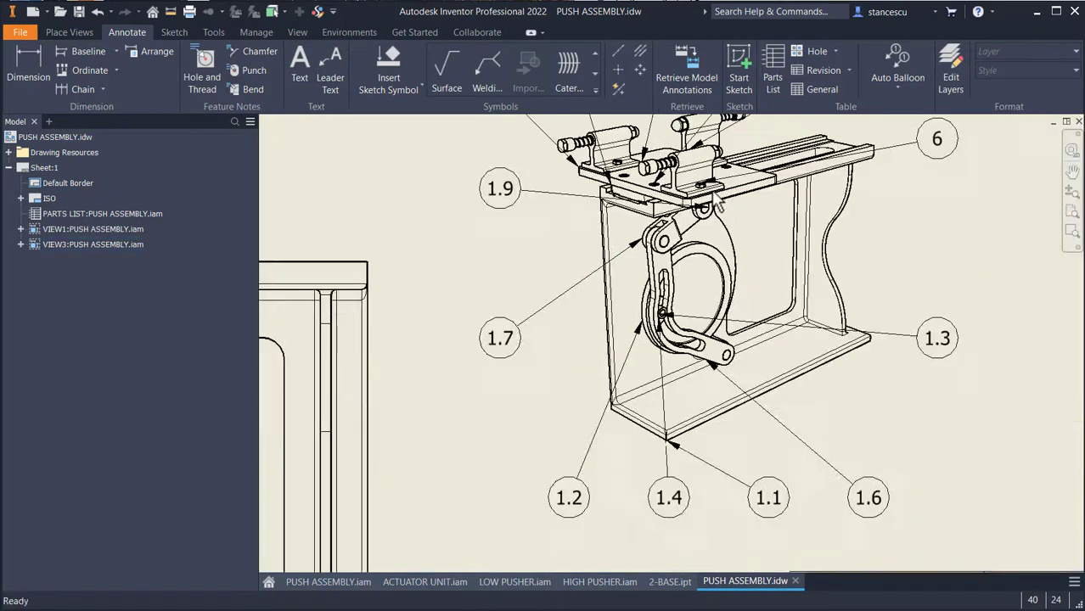
{"action": "scroll", "coordinate": [671, 263], "scroll_direction": "down", "scroll_amount": 2}
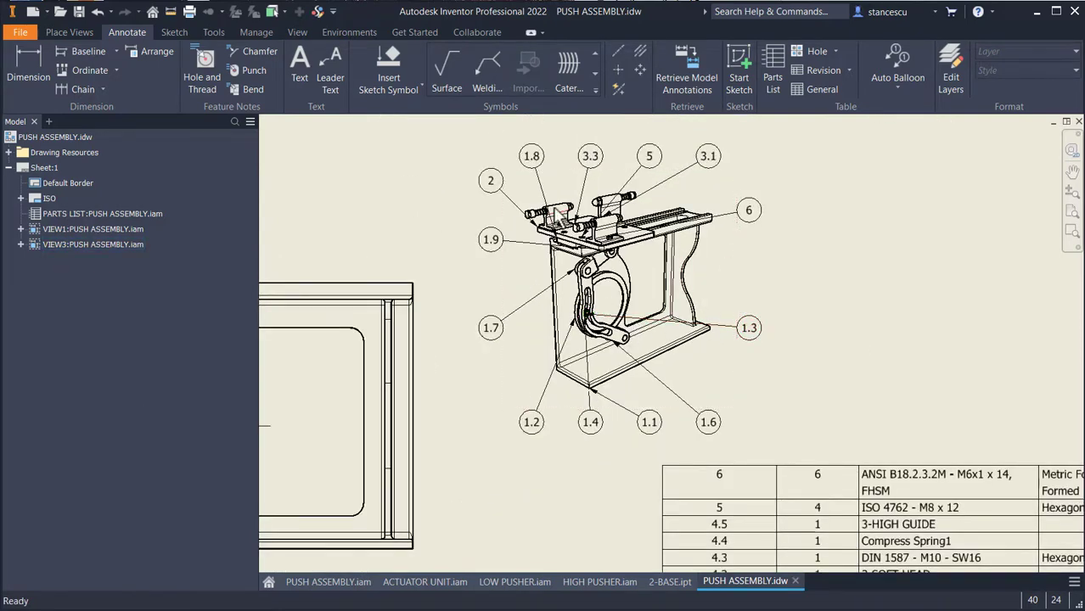
{"action": "mouse_move", "coordinate": [501, 191]}
{"action": "left_mouse_down"}
{"action": "mouse_move", "coordinate": [492, 237]}
{"action": "mouse_move", "coordinate": [482, 201]}
{"action": "left_mouse_up"}
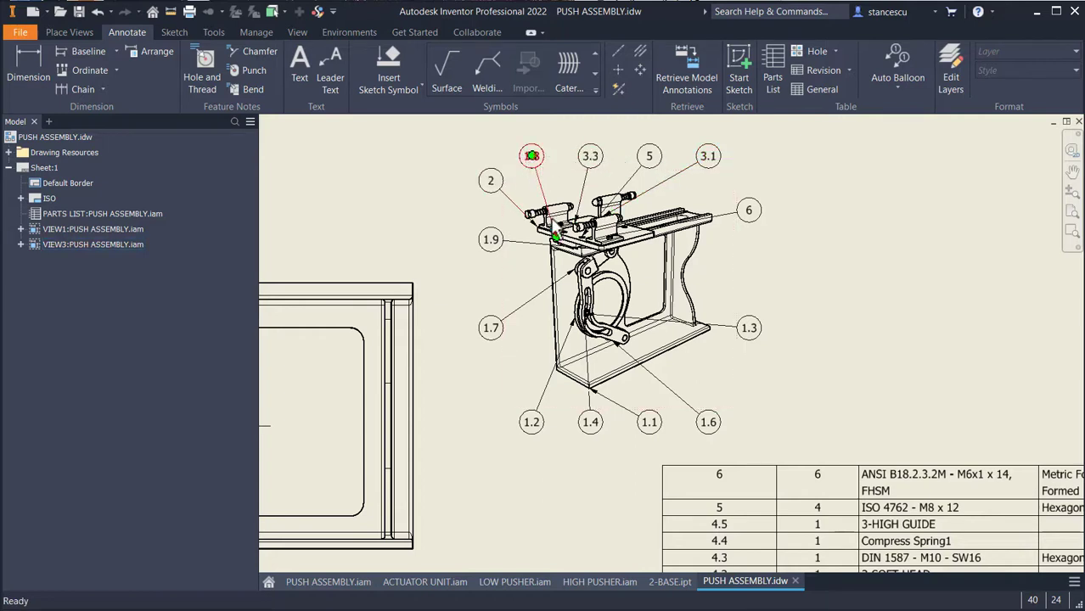
{"action": "mouse_move", "coordinate": [775, 409]}
{"action": "middle_mouse_down"}
{"action": "mouse_move", "coordinate": [760, 319]}
{"action": "mouse_move", "coordinate": [501, 136]}
{"action": "middle_mouse_up"}
{"action": "middle_click_drag", "start_coordinate": [650, 295], "coordinate": [671, 188]}
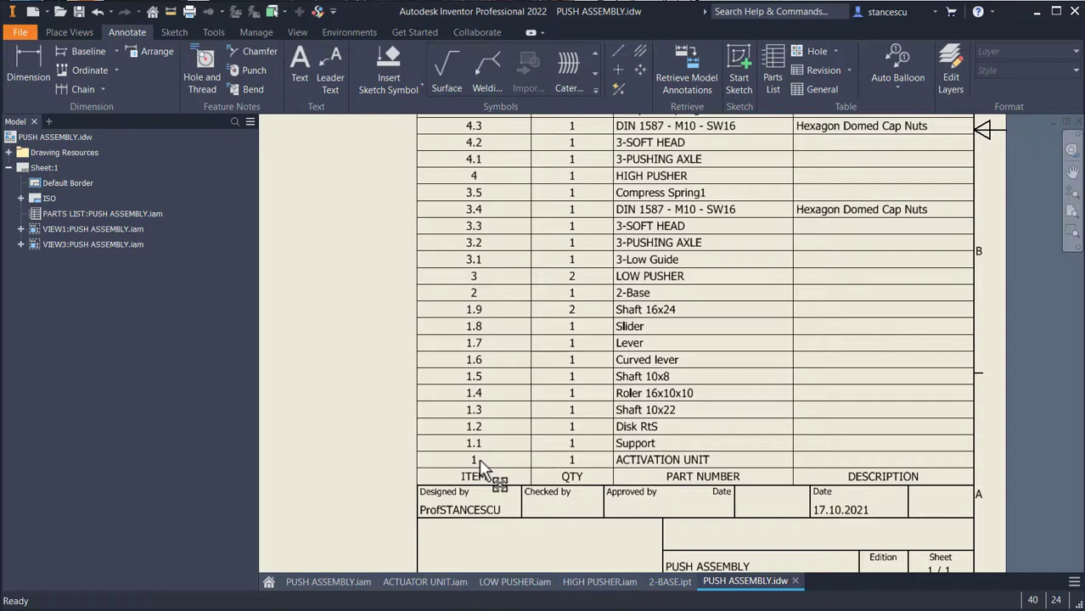
{"action": "left_click", "coordinate": [578, 466]}
{"action": "left_click", "coordinate": [504, 459]}
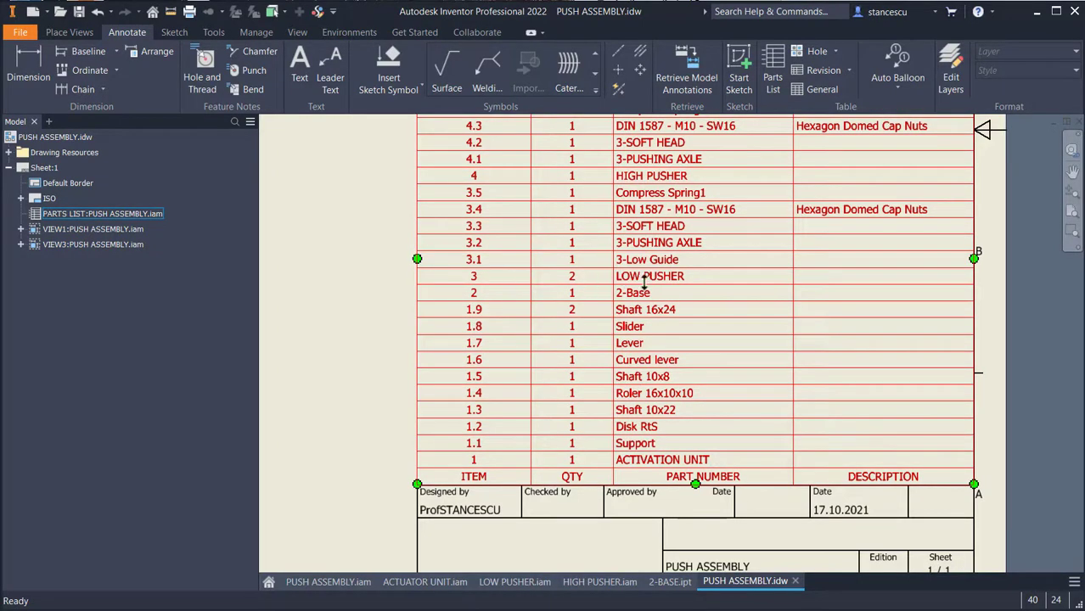
{"action": "middle_click_drag", "start_coordinate": [693, 244], "coordinate": [680, 403]}
{"action": "left_click", "coordinate": [575, 454]}
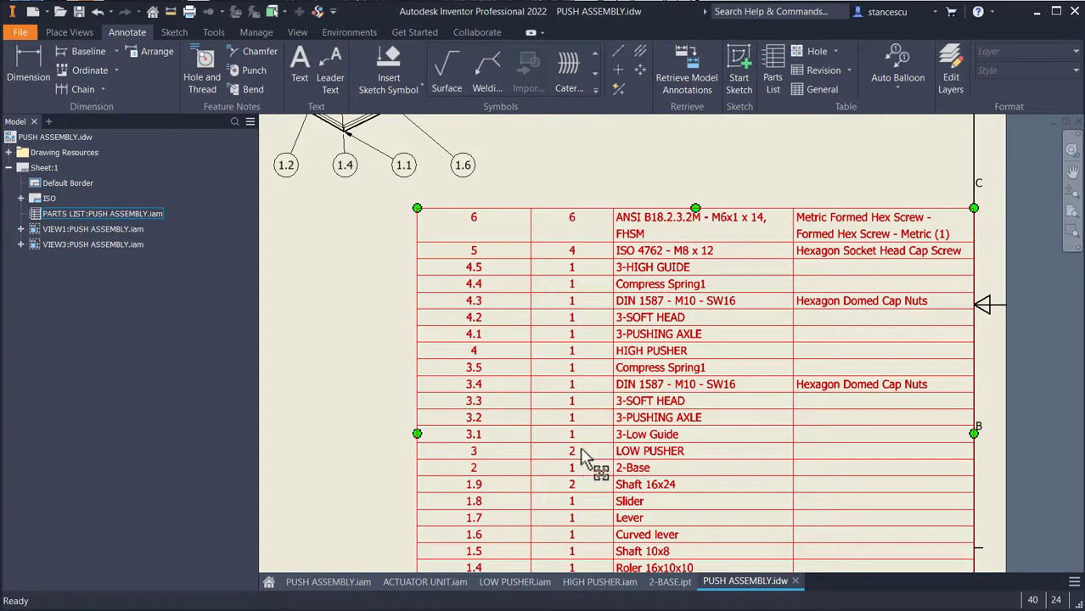
{"action": "mouse_move", "coordinate": [582, 458]}
{"action": "middle_mouse_down"}
{"action": "mouse_move", "coordinate": [603, 357]}
{"action": "mouse_move", "coordinate": [611, 213]}
{"action": "middle_mouse_up"}
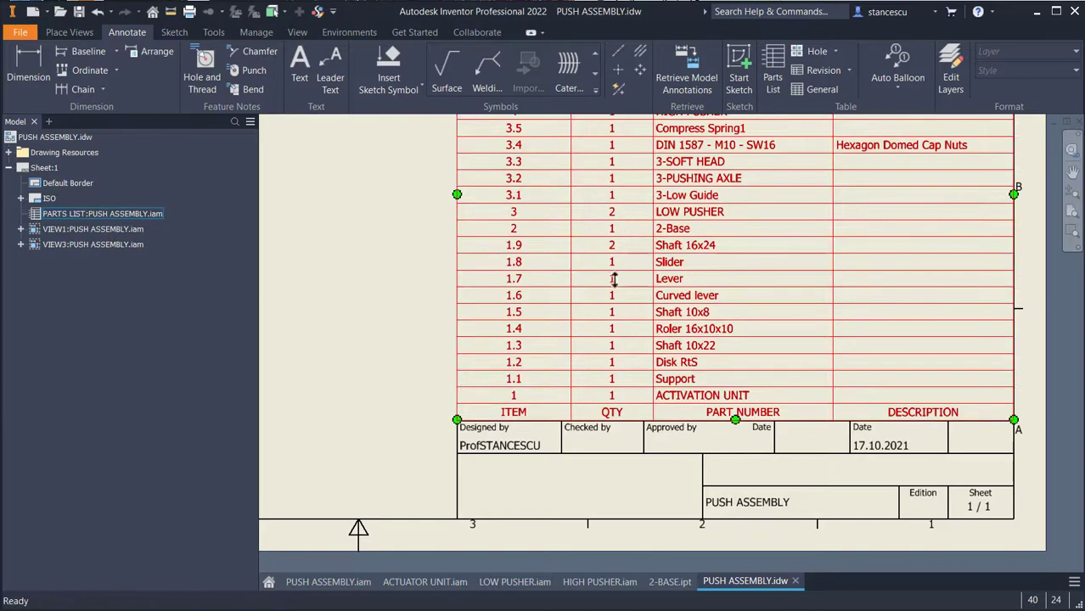
{"action": "mouse_move", "coordinate": [623, 253]}
{"action": "middle_mouse_down"}
{"action": "mouse_move", "coordinate": [637, 378]}
{"action": "mouse_move", "coordinate": [630, 436]}
{"action": "middle_mouse_up"}
{"action": "left_click", "coordinate": [656, 313]}
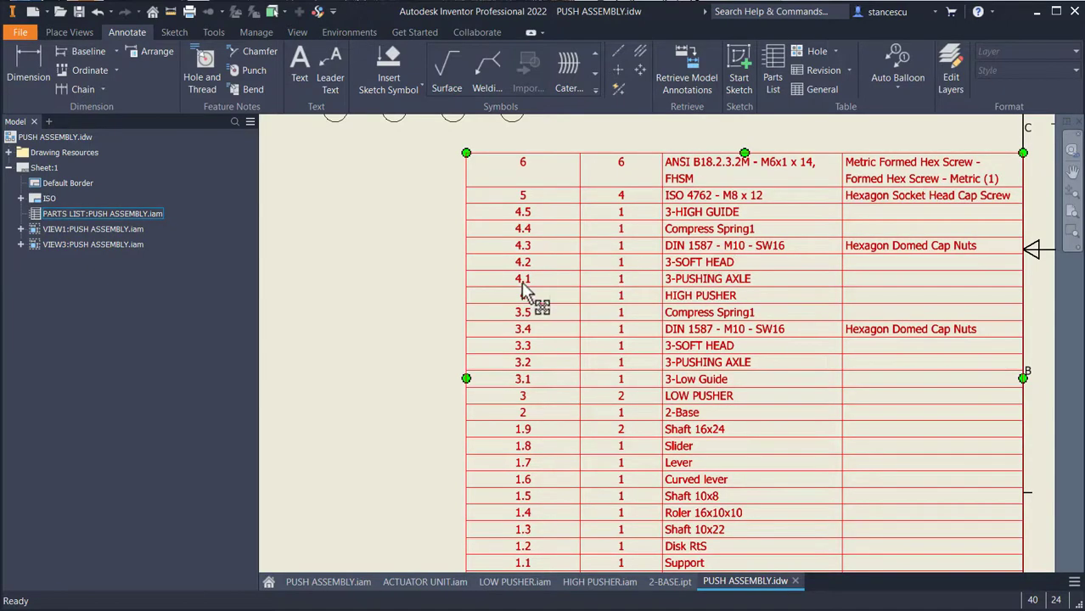
{"action": "mouse_move", "coordinate": [605, 327]}
{"action": "middle_mouse_down"}
{"action": "mouse_move", "coordinate": [879, 333]}
{"action": "mouse_move", "coordinate": [649, 358]}
{"action": "mouse_move", "coordinate": [751, 470]}
{"action": "middle_mouse_up"}
{"action": "middle_click_drag", "start_coordinate": [649, 460], "coordinate": [681, 473]}
{"action": "mouse_move", "coordinate": [747, 382]}
{"action": "middle_mouse_down"}
{"action": "mouse_move", "coordinate": [492, 477]}
{"action": "mouse_move", "coordinate": [485, 502]}
{"action": "middle_mouse_up"}
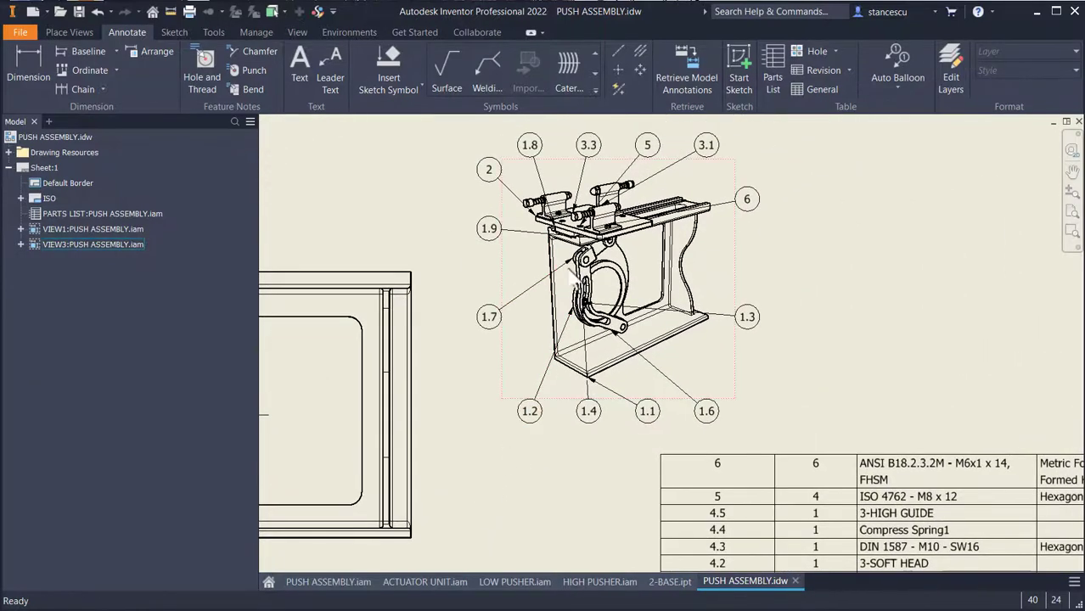
{"action": "scroll", "coordinate": [759, 214], "scroll_direction": "up", "scroll_amount": 5}
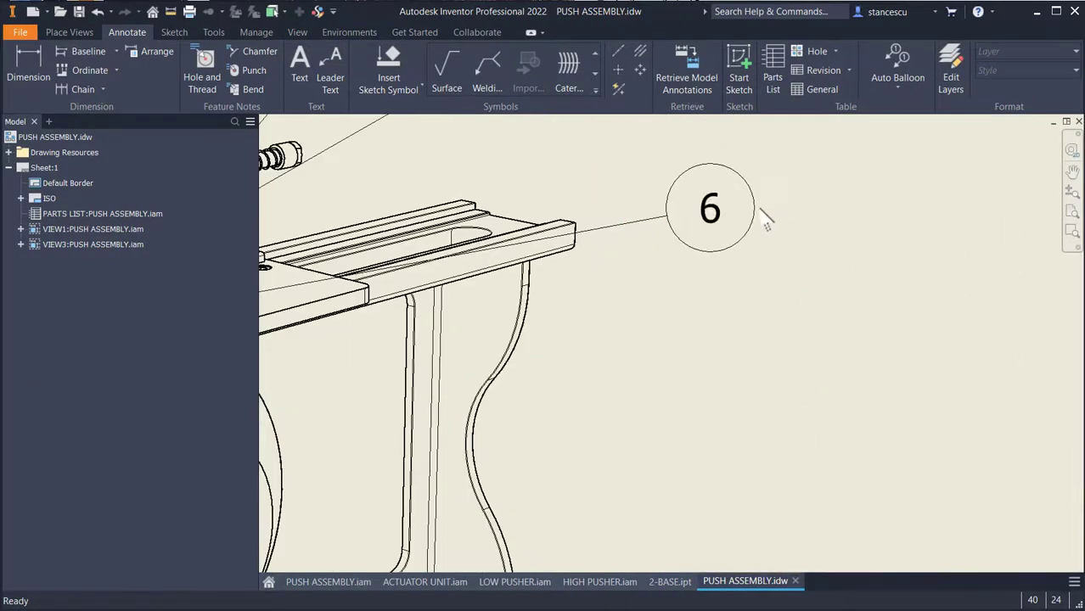
{"action": "middle_click_drag", "start_coordinate": [759, 222], "coordinate": [845, 321]}
{"action": "scroll", "coordinate": [366, 323], "scroll_direction": "up", "scroll_amount": 8}
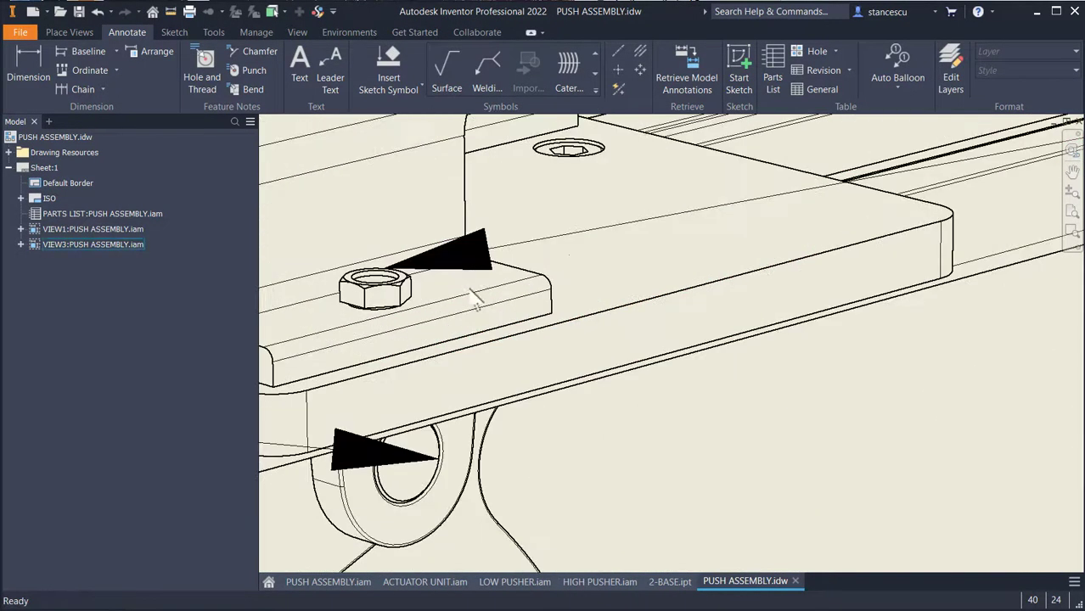
{"action": "scroll", "coordinate": [367, 323], "scroll_direction": "up", "scroll_amount": 4}
{"action": "middle_click_drag", "start_coordinate": [367, 323], "coordinate": [634, 268]}
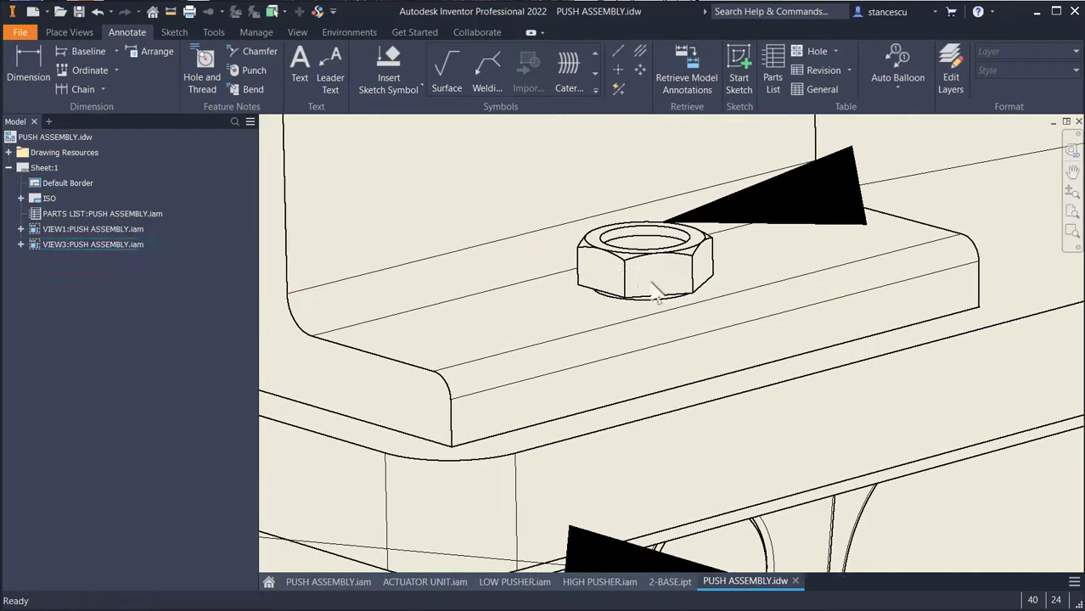
{"action": "scroll", "coordinate": [676, 272], "scroll_direction": "down", "scroll_amount": 6}
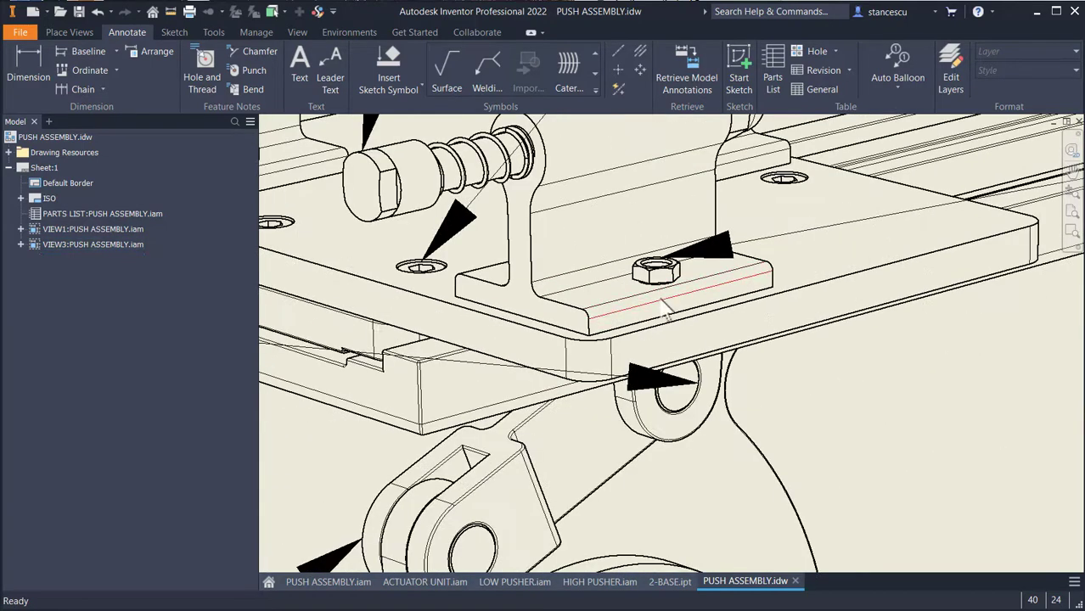
{"action": "scroll", "coordinate": [668, 316], "scroll_direction": "down", "scroll_amount": 3}
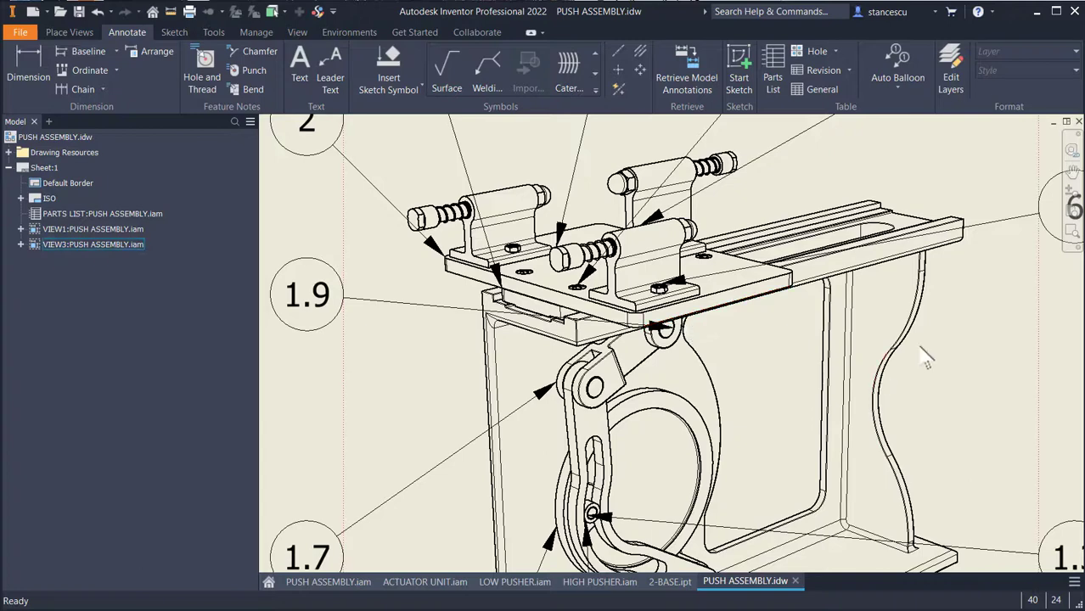
{"action": "scroll", "coordinate": [930, 364], "scroll_direction": "down", "scroll_amount": 1}
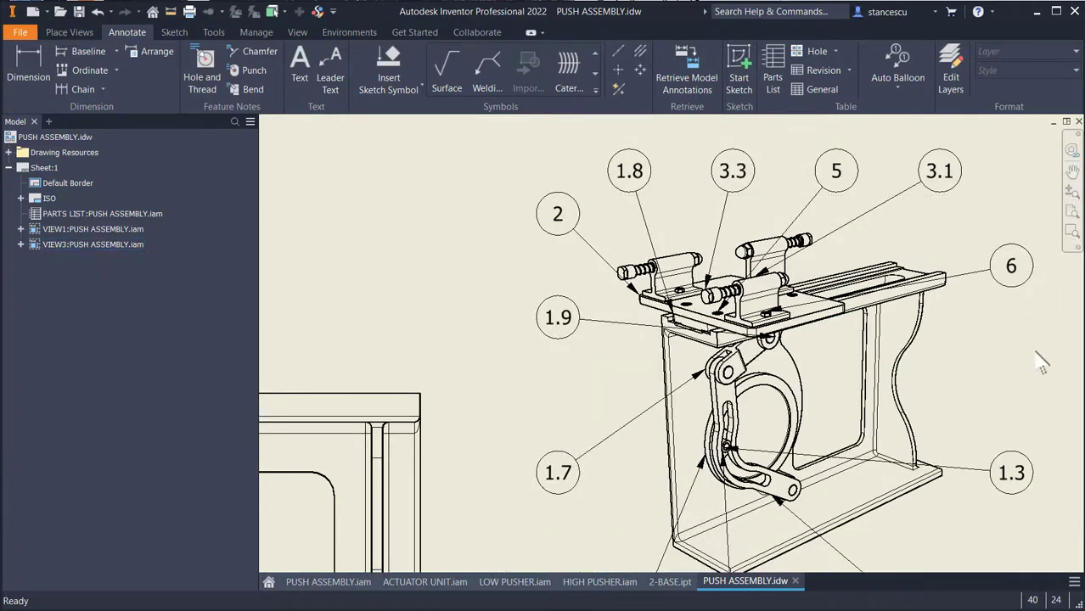
{"action": "key", "text": "Home"}
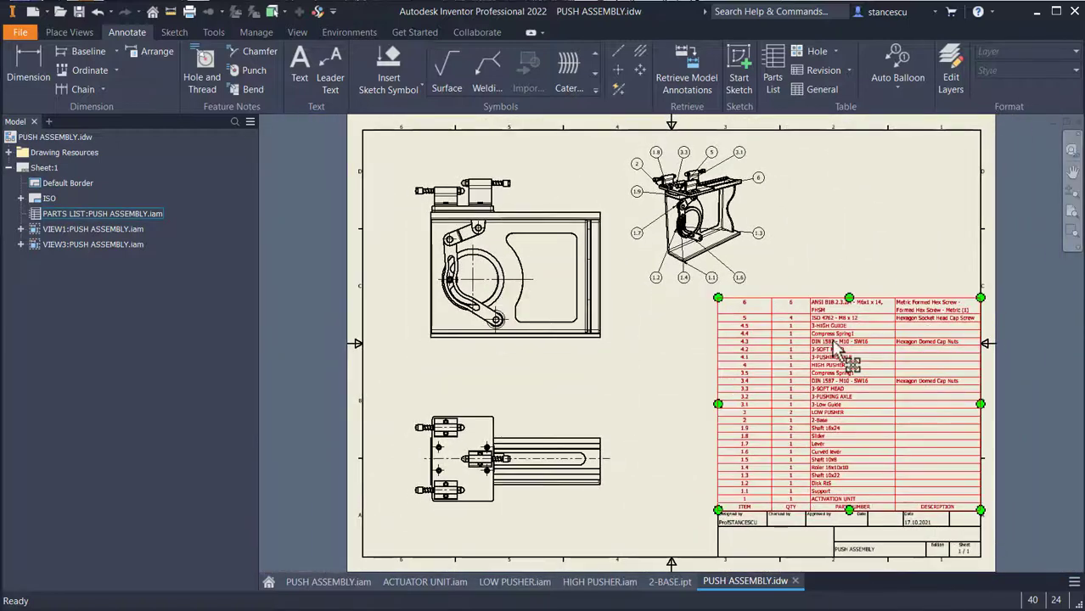
{"action": "left_click", "coordinate": [867, 277]}
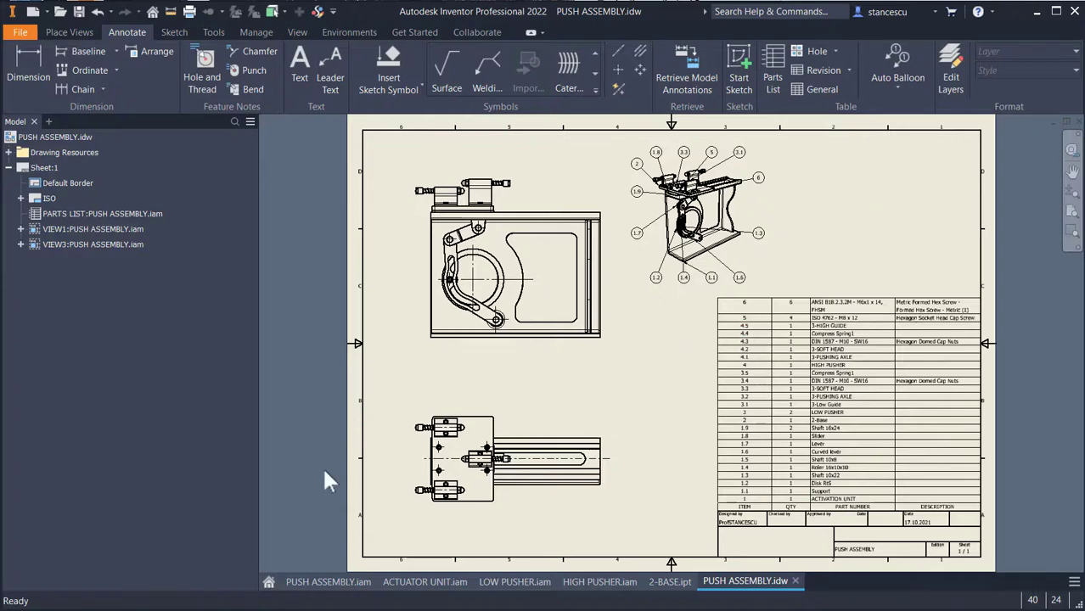
{"action": "left_click", "coordinate": [748, 304]}
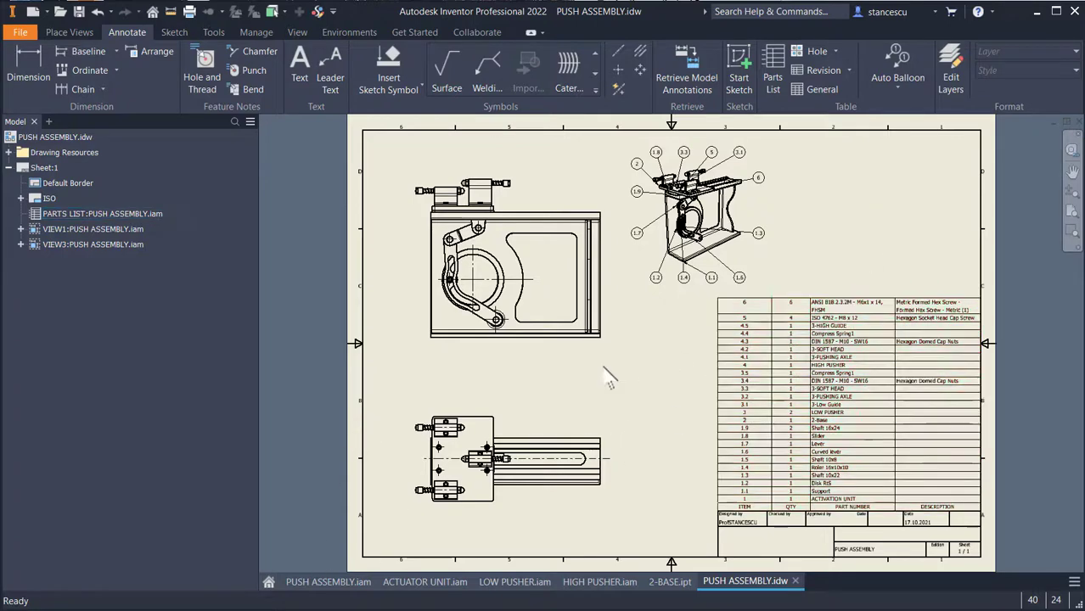
Show the PUSH ASSEMBLY model in its Home view and start a new file.
{"action": "left_click", "coordinate": [323, 582]}
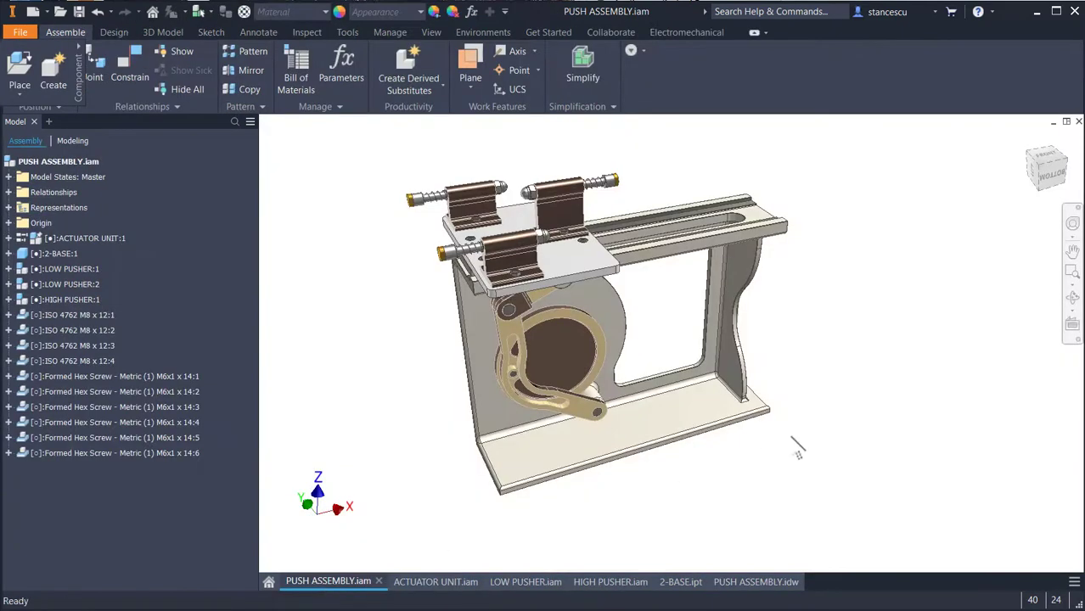
{"action": "key", "text": "F6"}
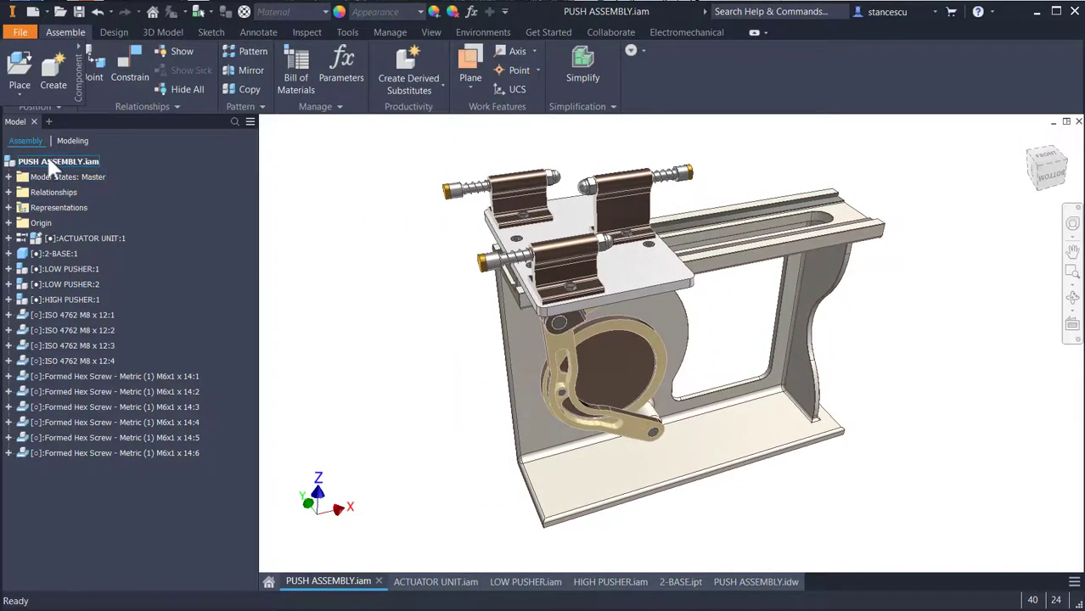
{"action": "left_click", "coordinate": [33, 12]}
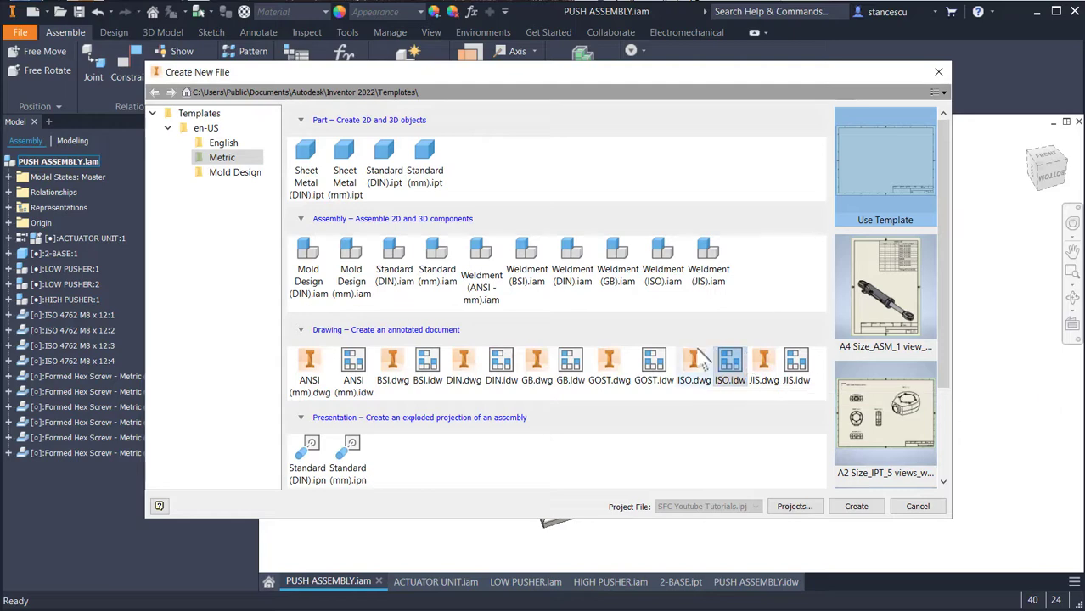
Create Drawing2 from the Metric ISO.idw drawing template.
{"action": "left_click", "coordinate": [708, 378]}
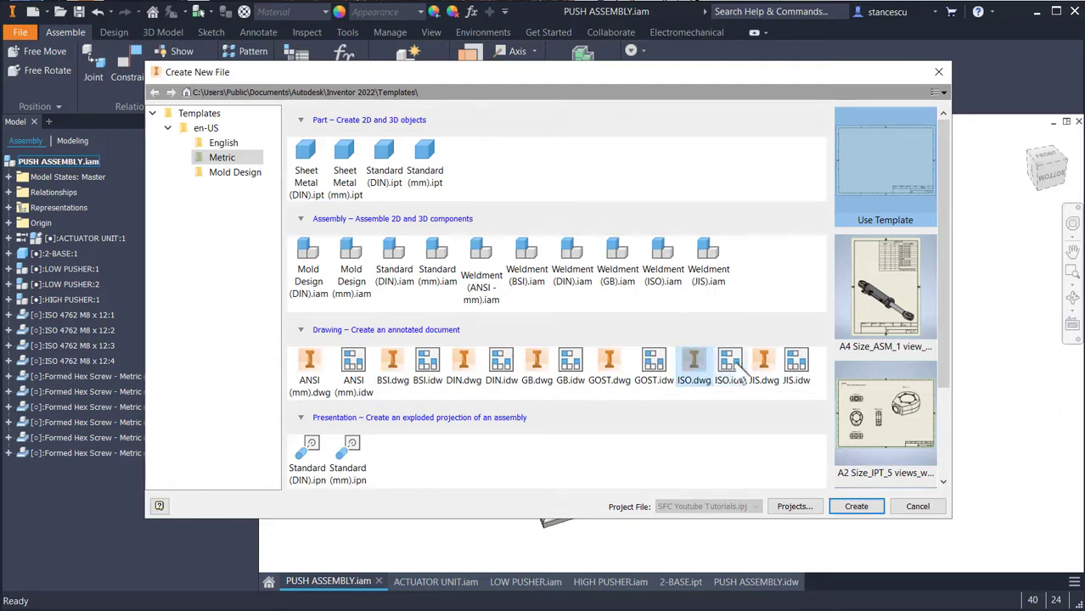
{"action": "left_click", "coordinate": [735, 366]}
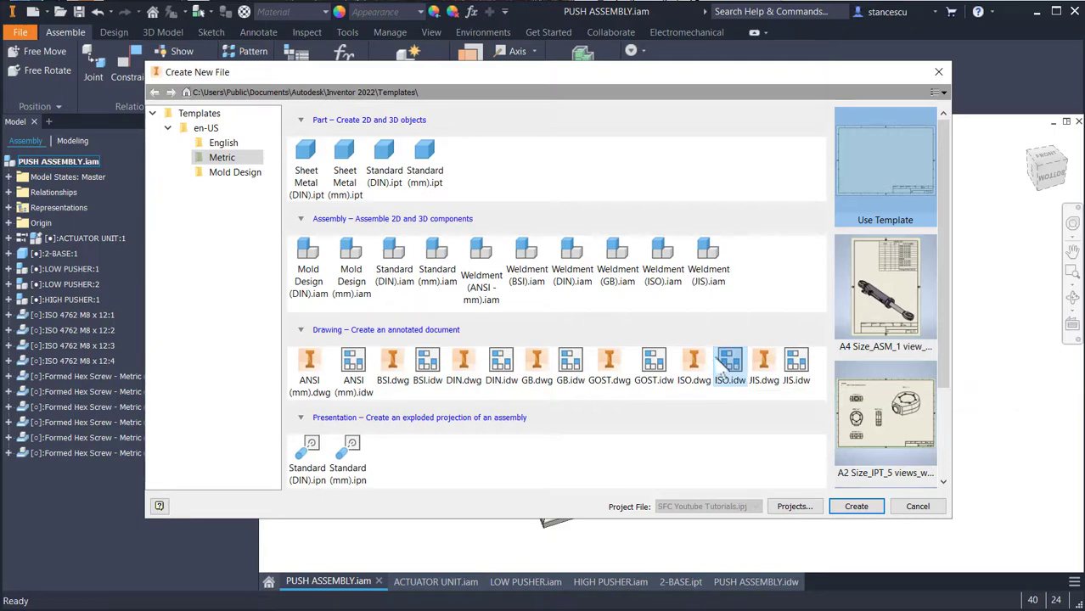
{"action": "left_click", "coordinate": [702, 378]}
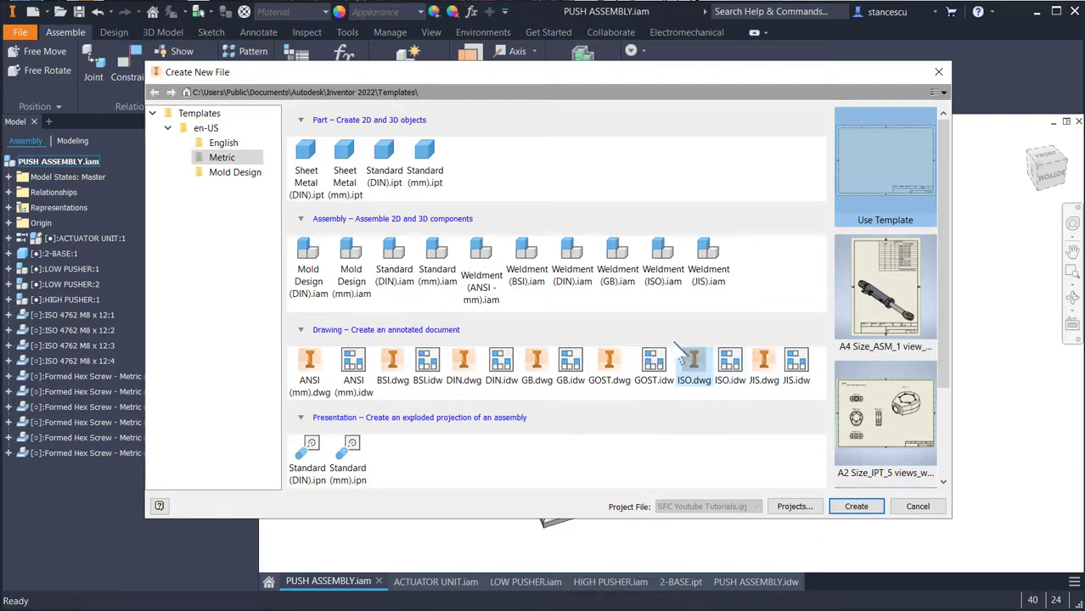
{"action": "left_click", "coordinate": [737, 366]}
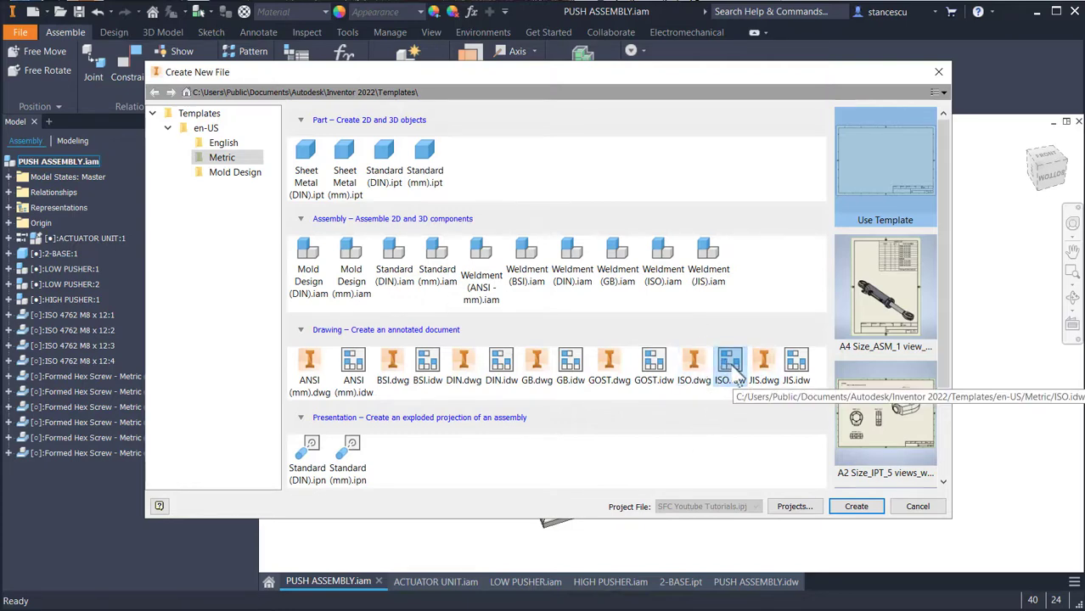
{"action": "double_click", "coordinate": [731, 366]}
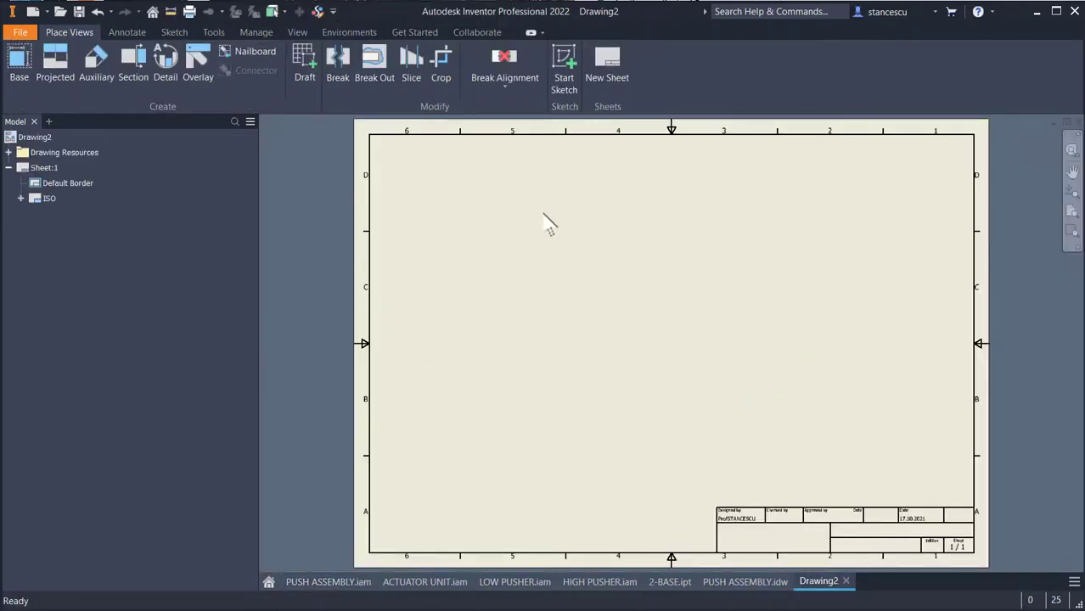
Confirm Sheet:1 as A3 landscape via Edit Sheet and fit the sheet in the window.
{"action": "right_click", "coordinate": [41, 168]}
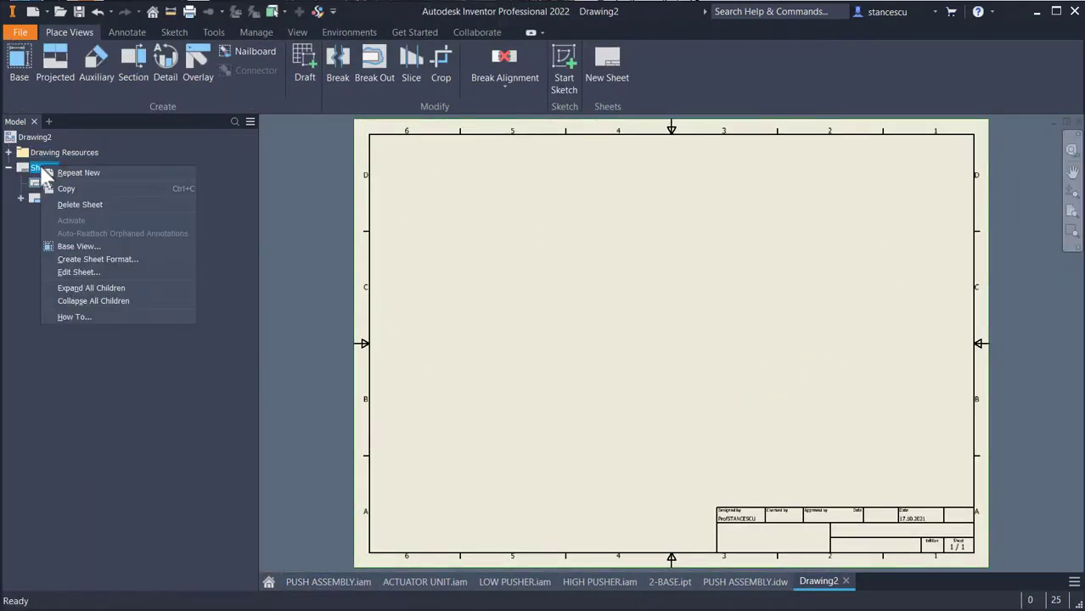
{"action": "left_click", "coordinate": [85, 271]}
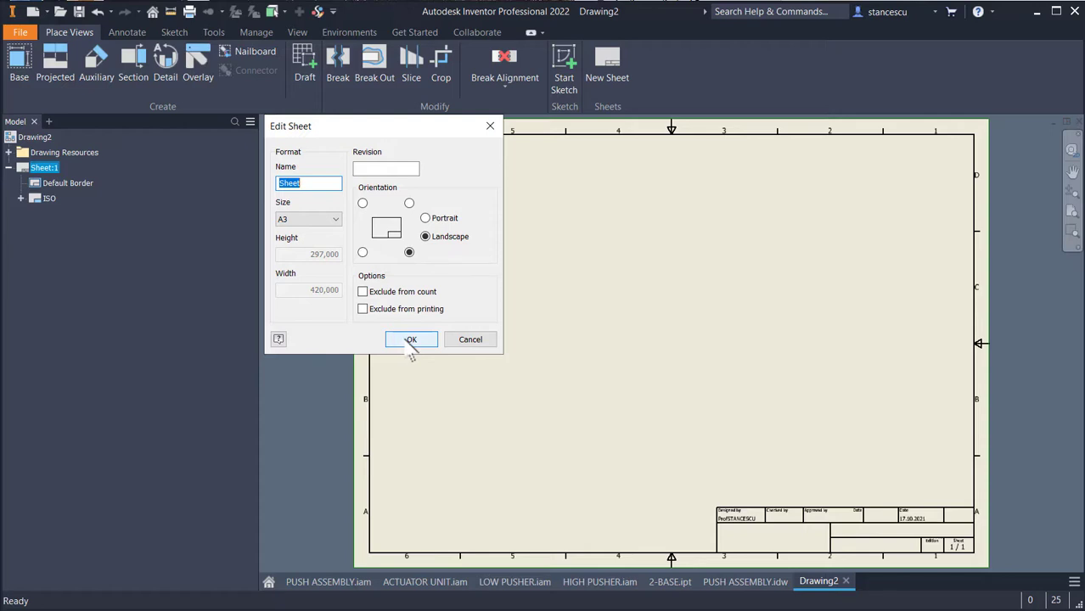
{"action": "left_click", "coordinate": [410, 342]}
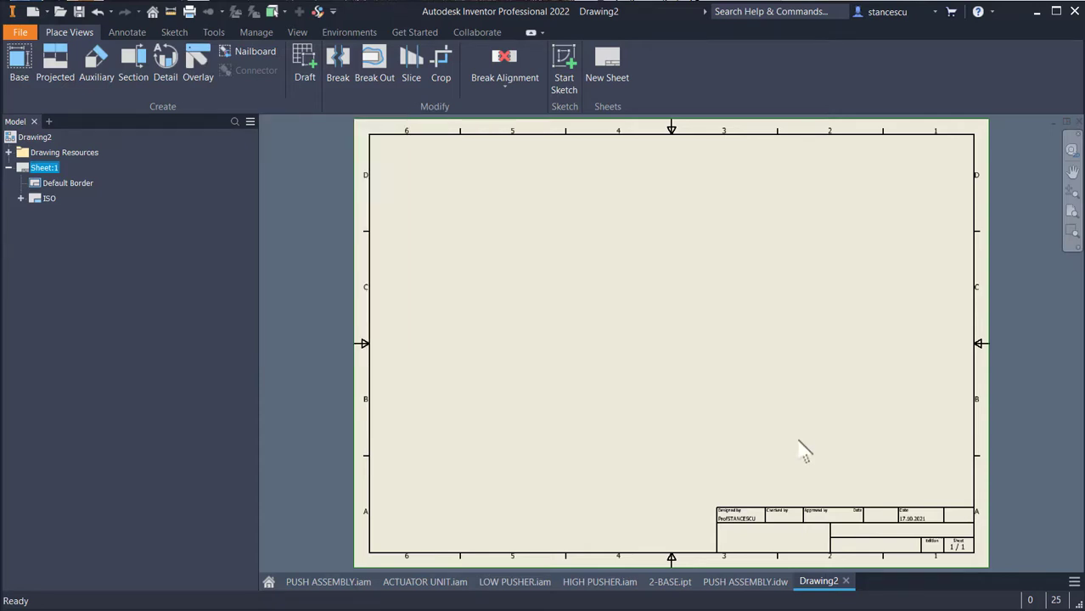
{"action": "key", "text": "F6"}
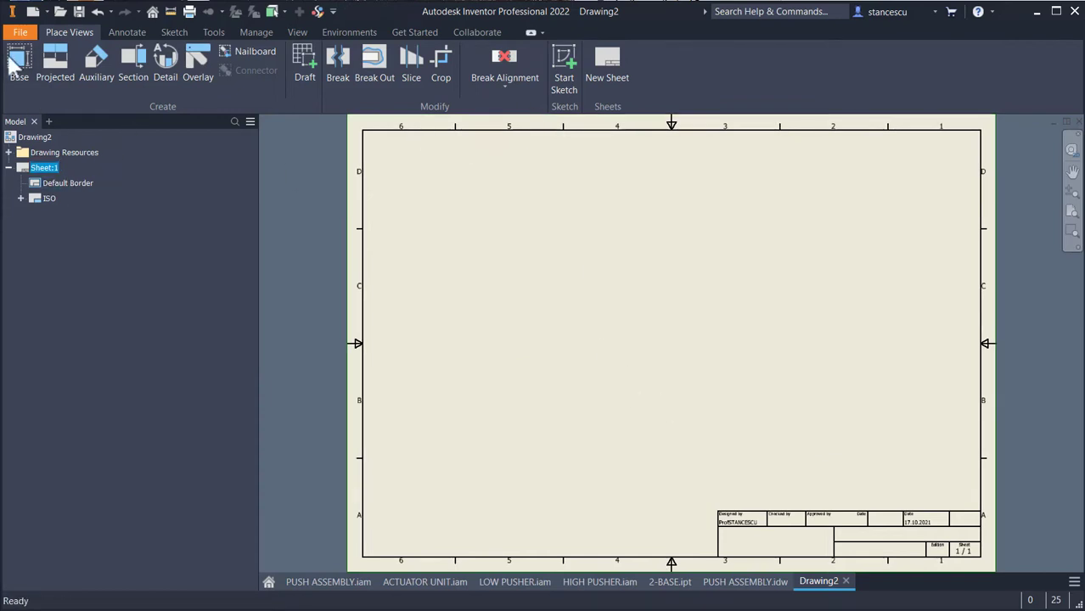
Place a 1:4 side base view of PUSH ASSEMBLY.iam upper left with a projected view below.
{"action": "left_click", "coordinate": [19, 68]}
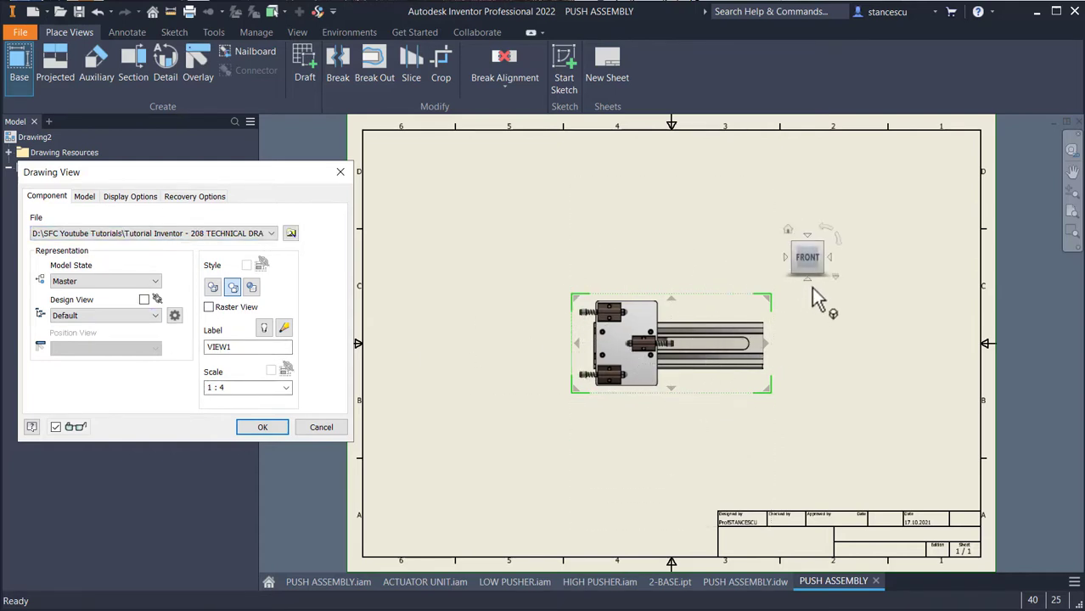
{"action": "left_click", "coordinate": [810, 283]}
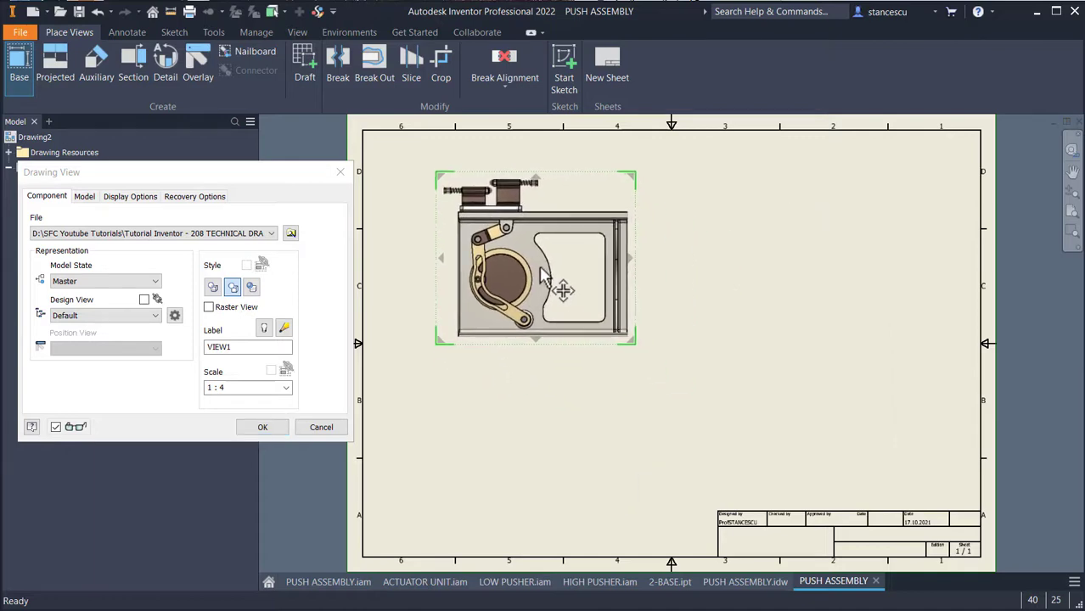
{"action": "left_click", "coordinate": [537, 274]}
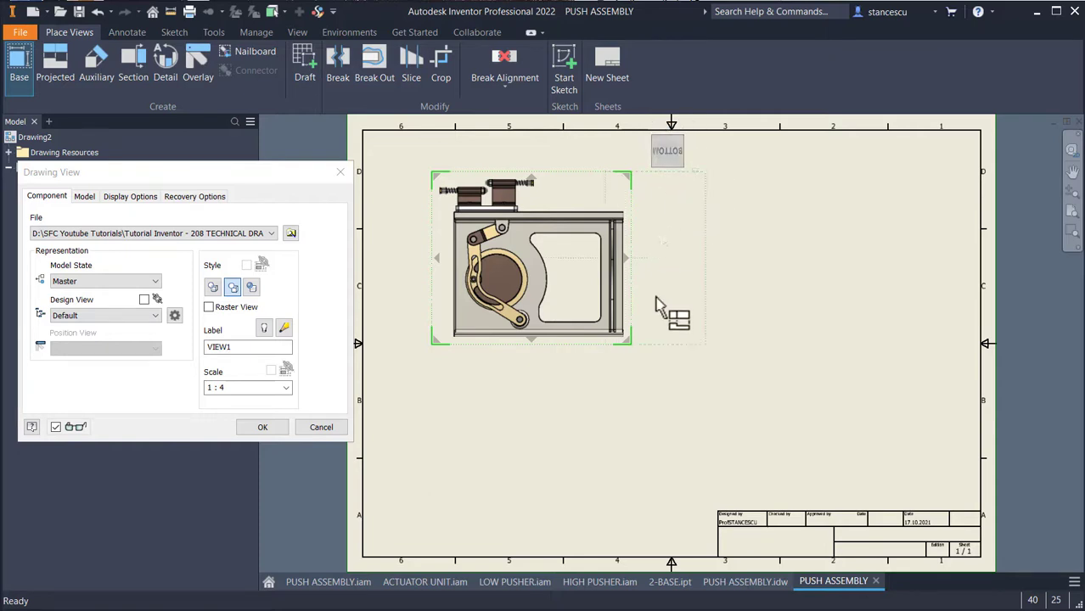
{"action": "left_click", "coordinate": [527, 467]}
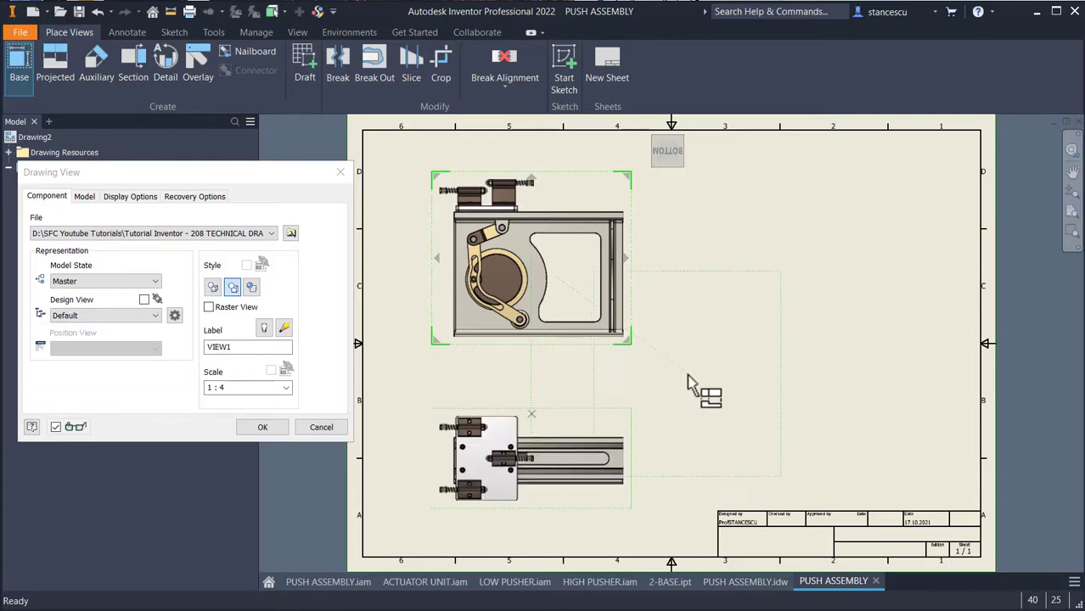
{"action": "left_click", "coordinate": [263, 428]}
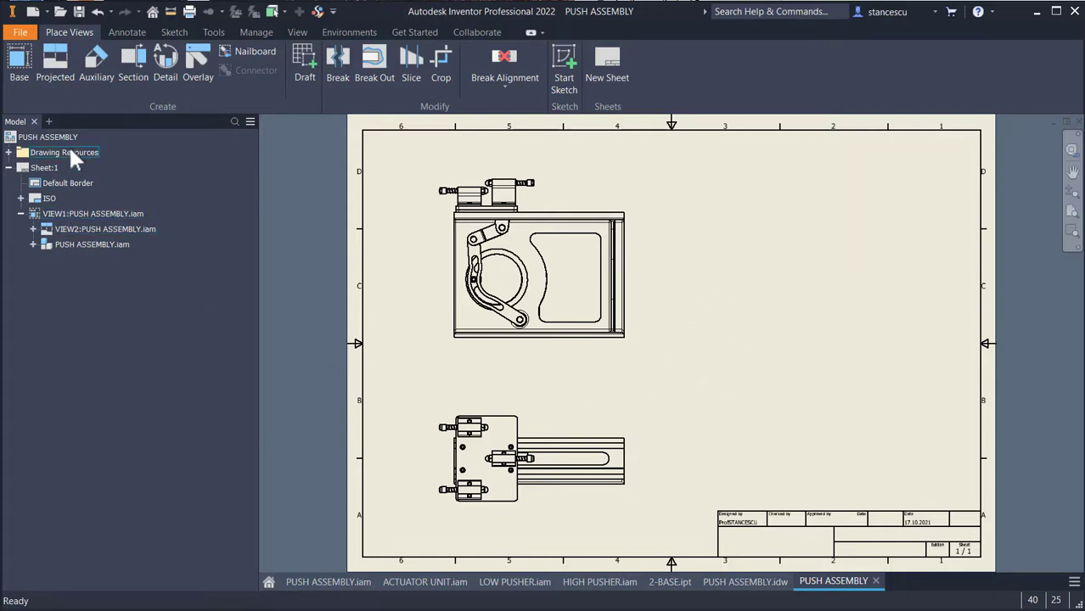
Add an isometric base view at scale 1 : 8 to the right of the side view.
{"action": "left_click", "coordinate": [26, 54]}
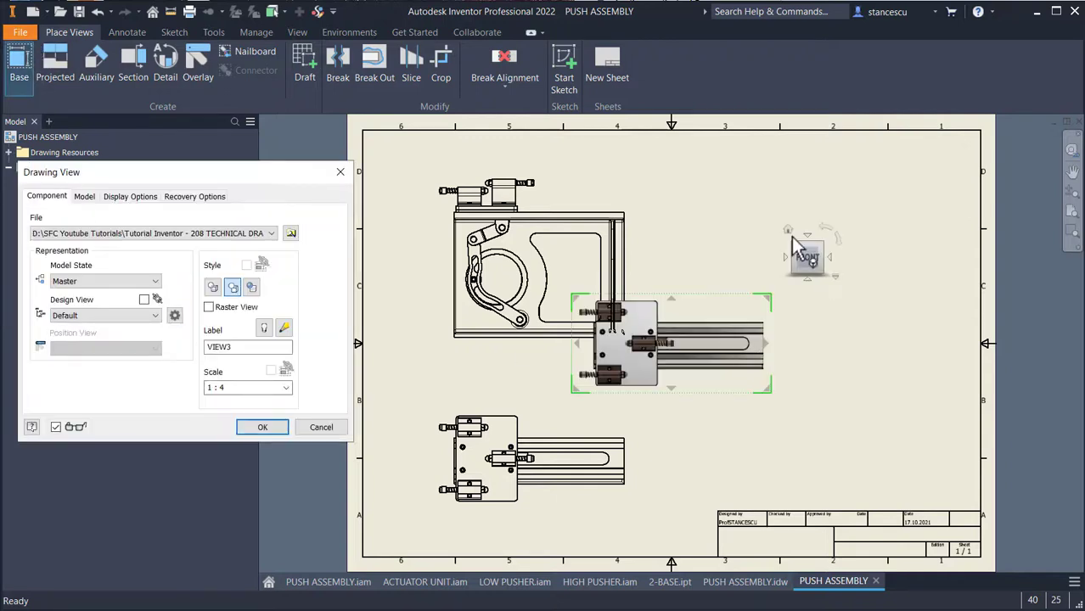
{"action": "left_click", "coordinate": [810, 285]}
{"action": "left_click", "coordinate": [810, 284]}
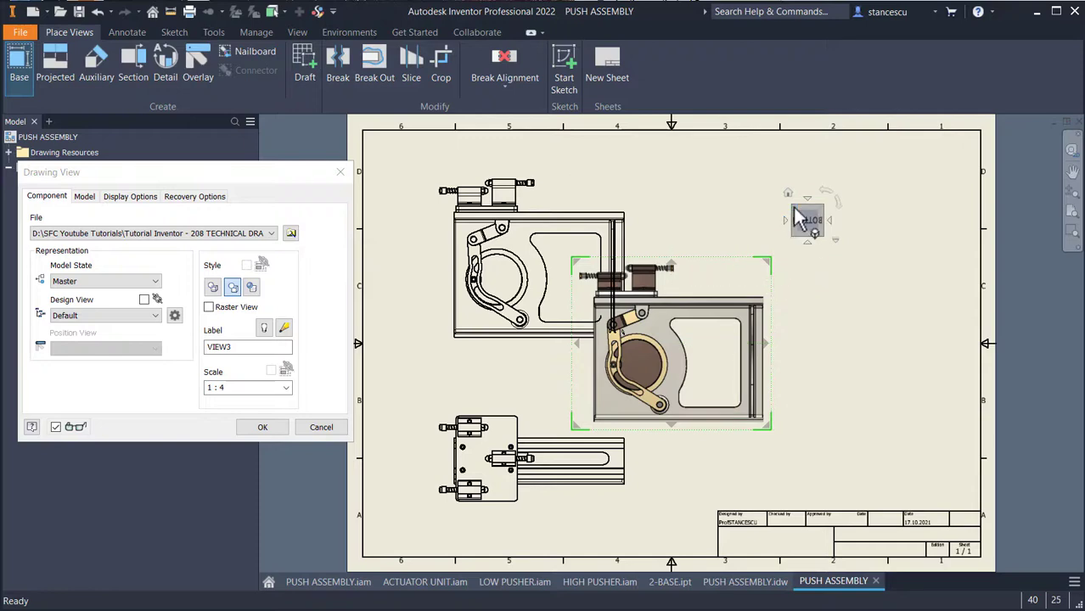
{"action": "left_click", "coordinate": [791, 237]}
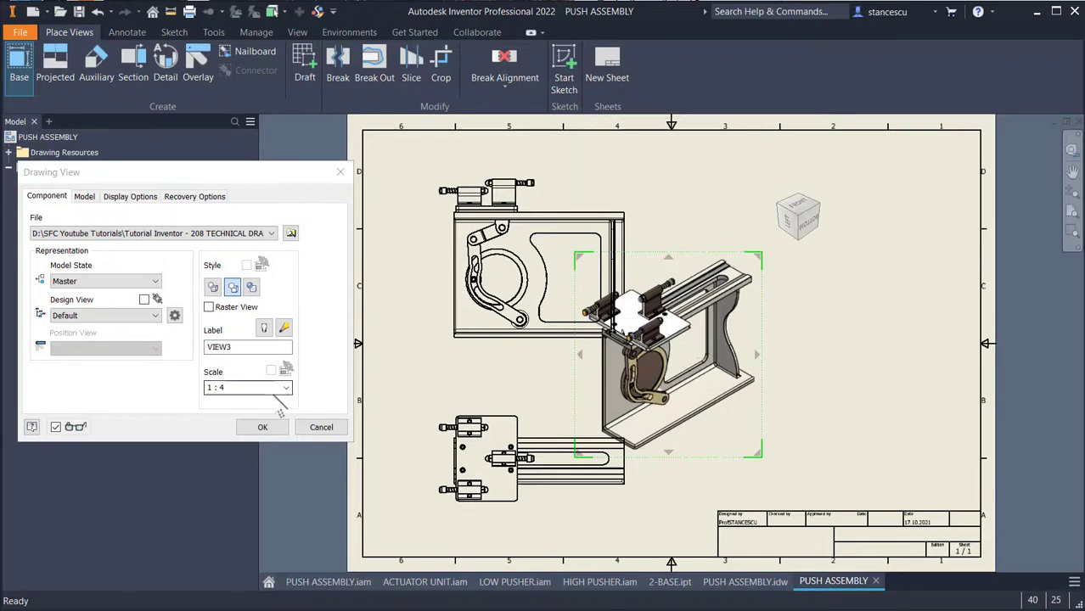
{"action": "left_click", "coordinate": [267, 387]}
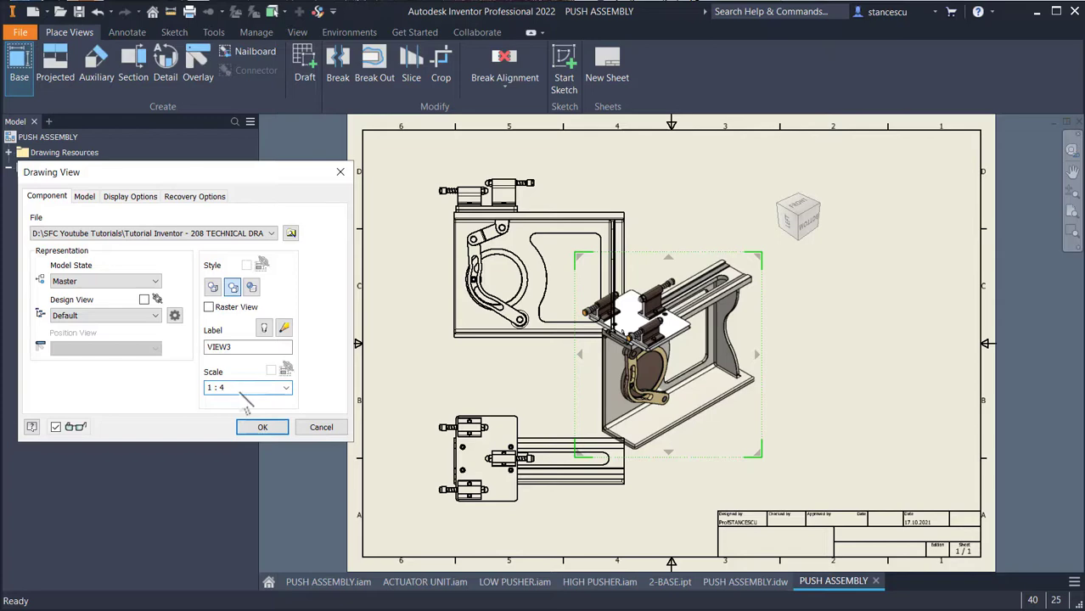
{"action": "key", "text": "BackSpace"}
{"action": "type", "text": "8"}
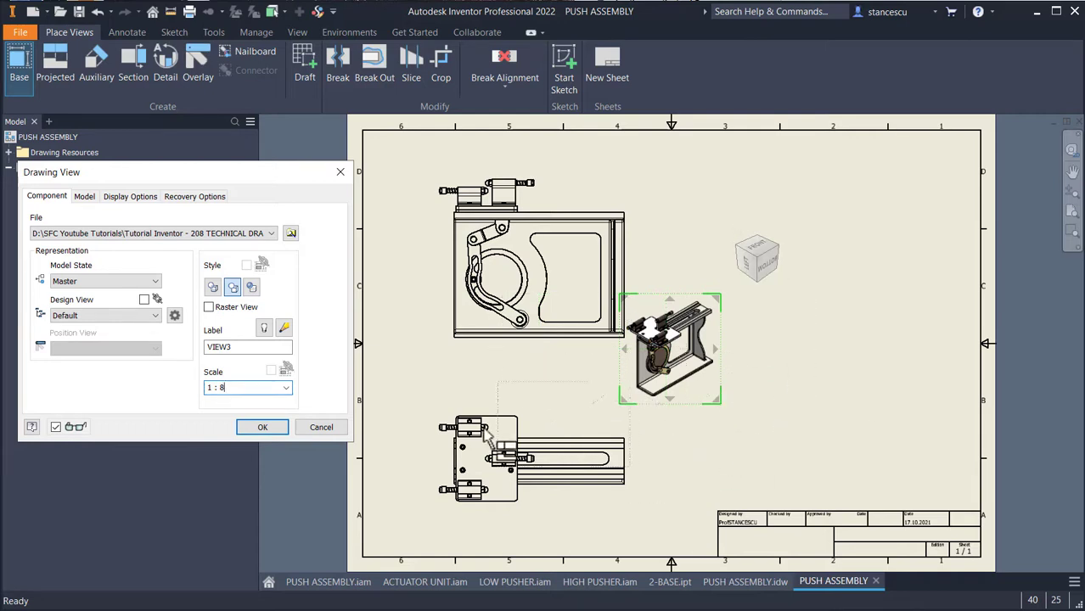
{"action": "left_click", "coordinate": [263, 427]}
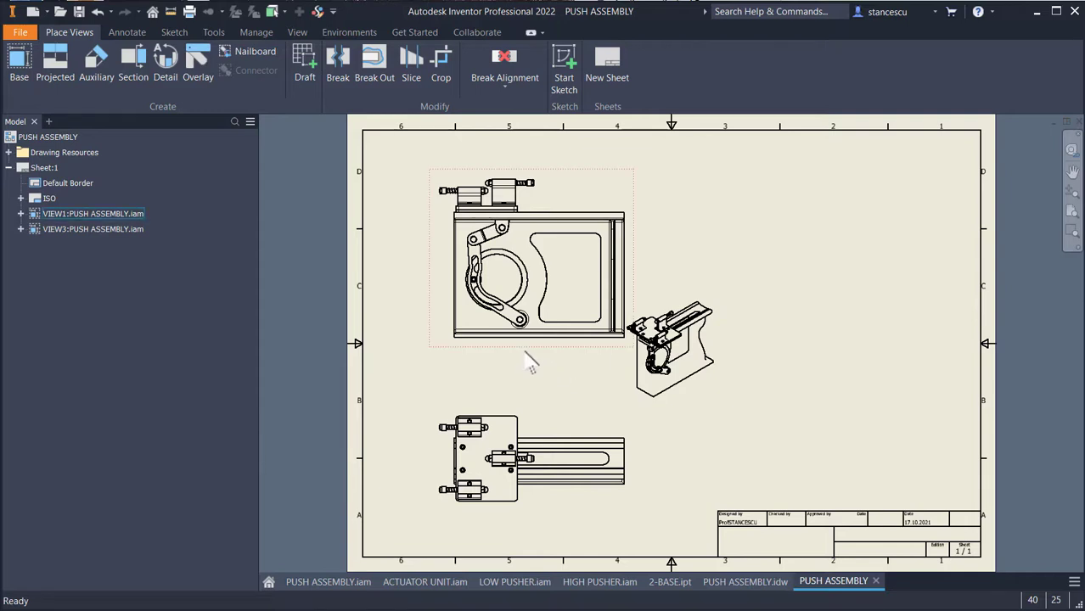
Nudge the side view left, move the isometric view to the upper right, and zoom in on it.
{"action": "left_click_drag", "start_coordinate": [529, 364], "coordinate": [503, 354]}
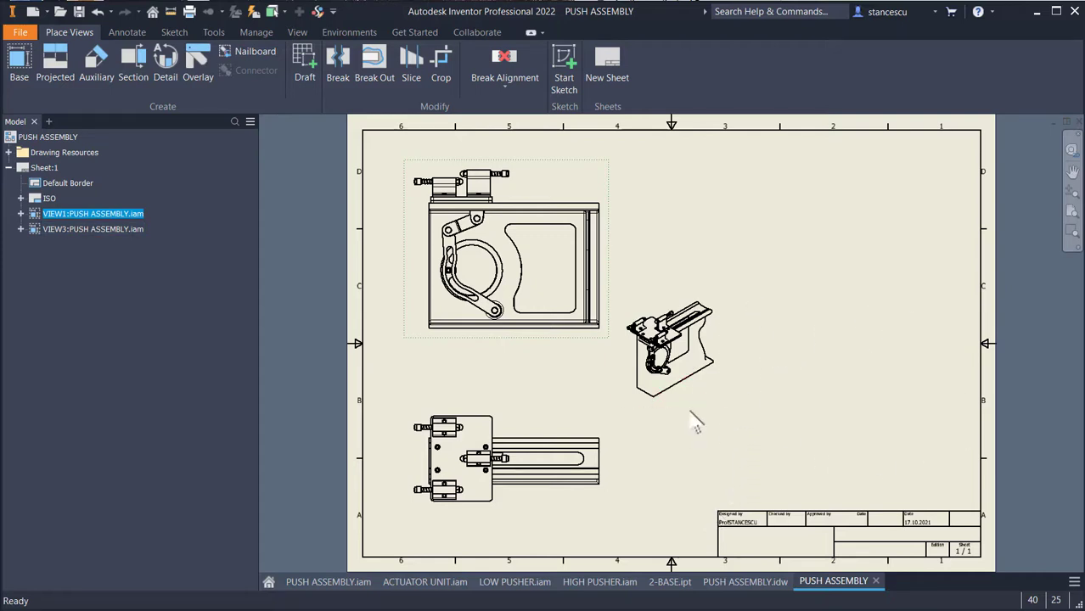
{"action": "mouse_move", "coordinate": [692, 416]}
{"action": "left_mouse_down"}
{"action": "mouse_move", "coordinate": [715, 267]}
{"action": "mouse_move", "coordinate": [699, 281]}
{"action": "mouse_move", "coordinate": [689, 256]}
{"action": "left_mouse_up"}
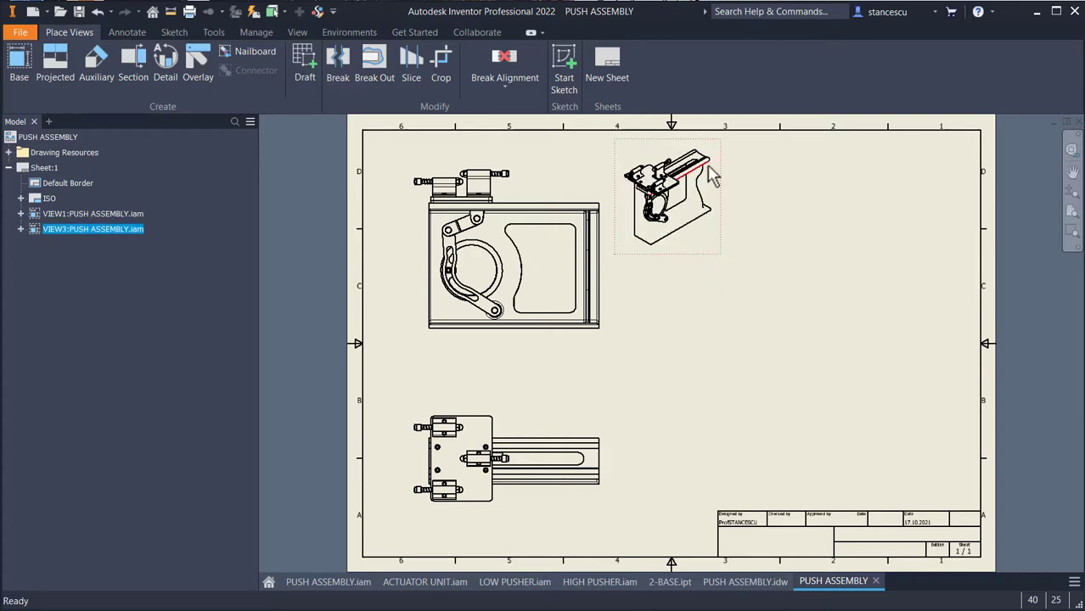
{"action": "scroll", "coordinate": [715, 222], "scroll_direction": "up", "scroll_amount": 3}
{"action": "middle_click_drag", "start_coordinate": [662, 315], "coordinate": [684, 507]}
{"action": "scroll", "coordinate": [702, 400], "scroll_direction": "up", "scroll_amount": 2}
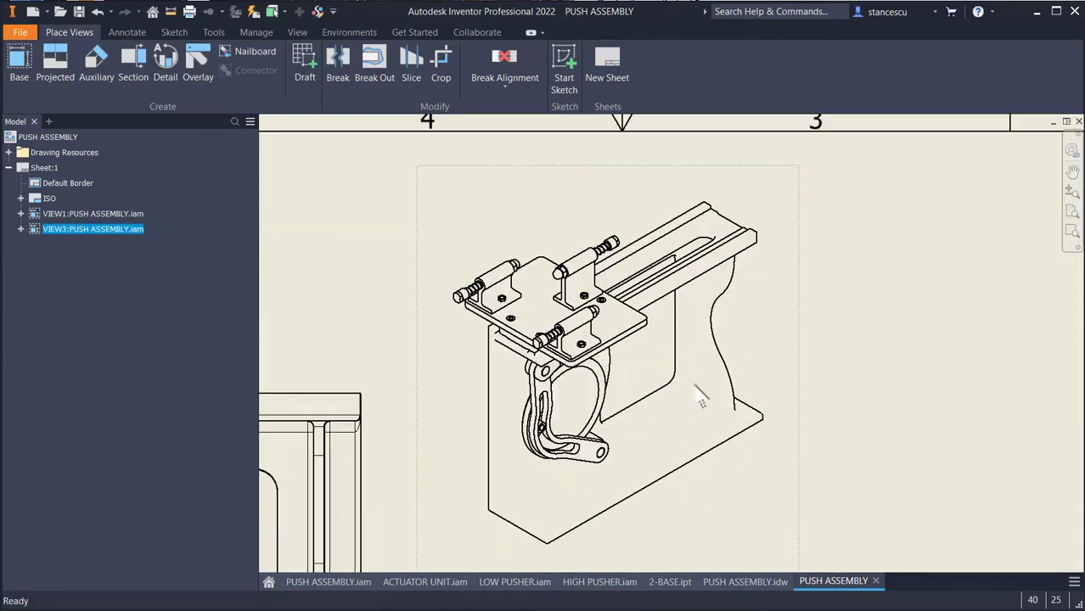
Turn on tangent edges in the isometric view's display options.
{"action": "double_click", "coordinate": [798, 365]}
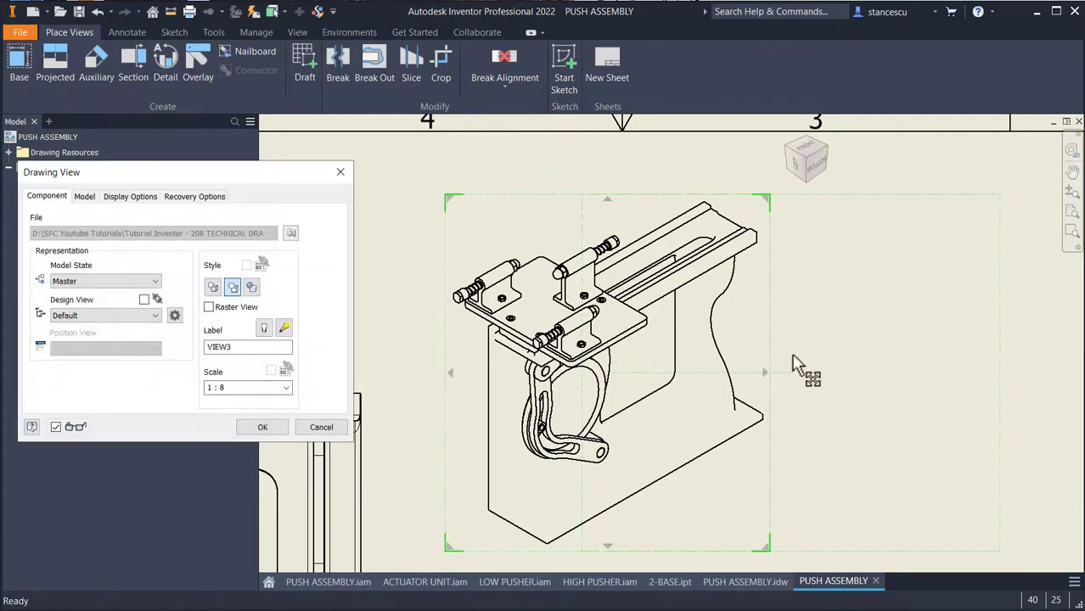
{"action": "left_click", "coordinate": [127, 197]}
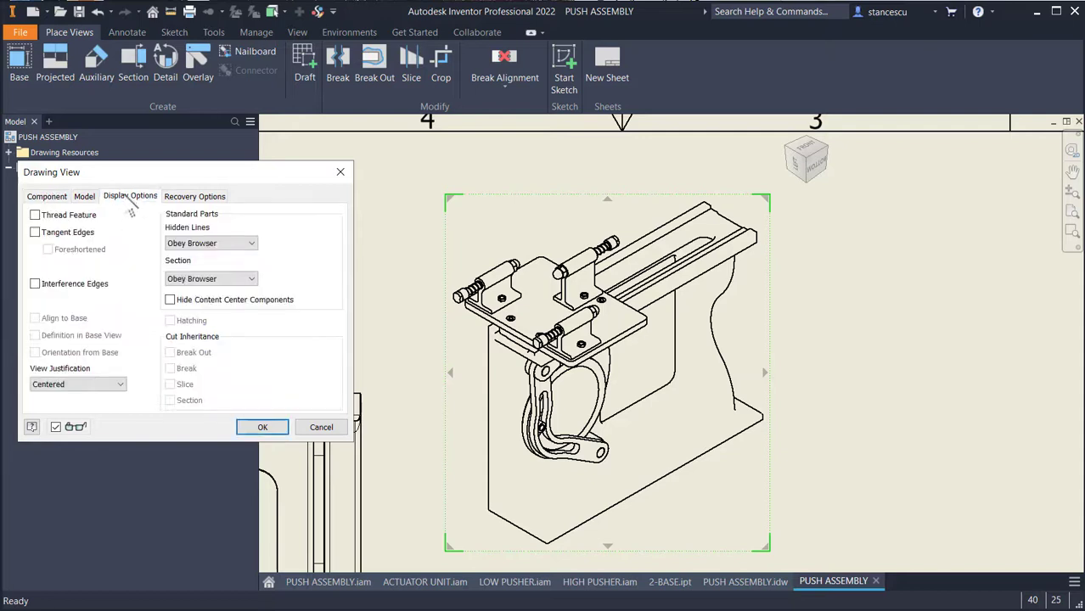
{"action": "left_click", "coordinate": [36, 232]}
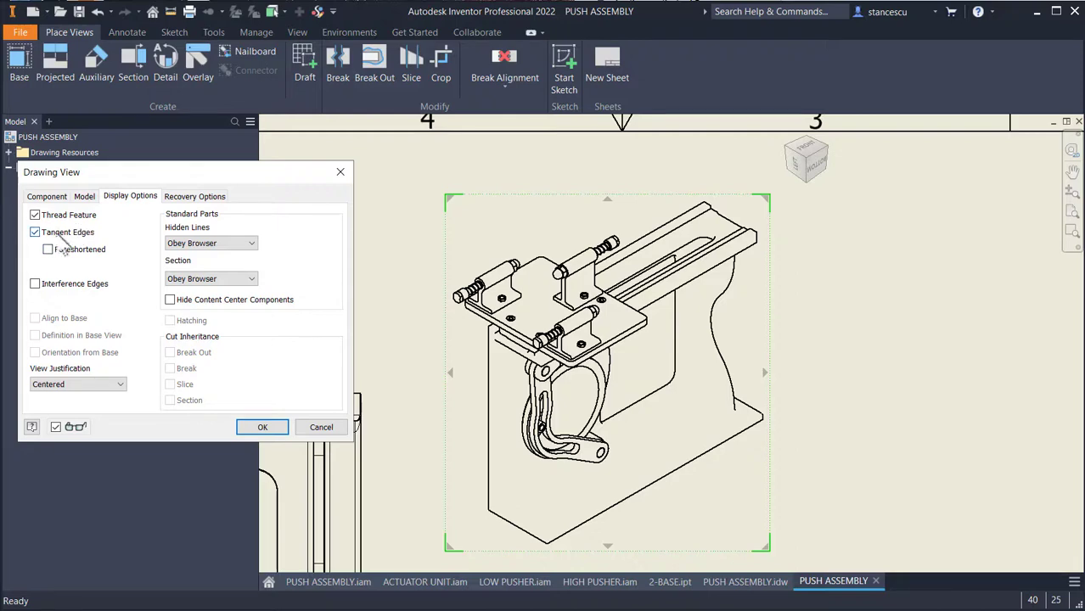
{"action": "left_click", "coordinate": [261, 426]}
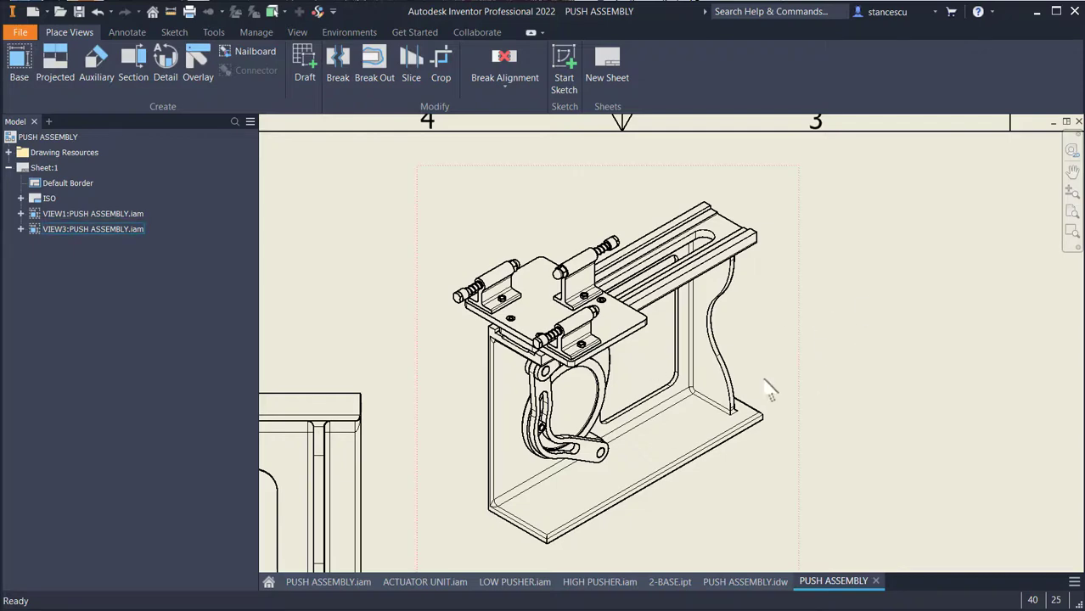
{"action": "scroll", "coordinate": [765, 373], "scroll_direction": "down", "scroll_amount": 3}
{"action": "mouse_move", "coordinate": [747, 371]}
{"action": "middle_mouse_down"}
{"action": "mouse_move", "coordinate": [679, 345]}
{"action": "mouse_move", "coordinate": [692, 343]}
{"action": "middle_mouse_up"}
Add center marks to the large ring, the upper link's pin and the left link hole.
{"action": "left_click", "coordinate": [114, 32]}
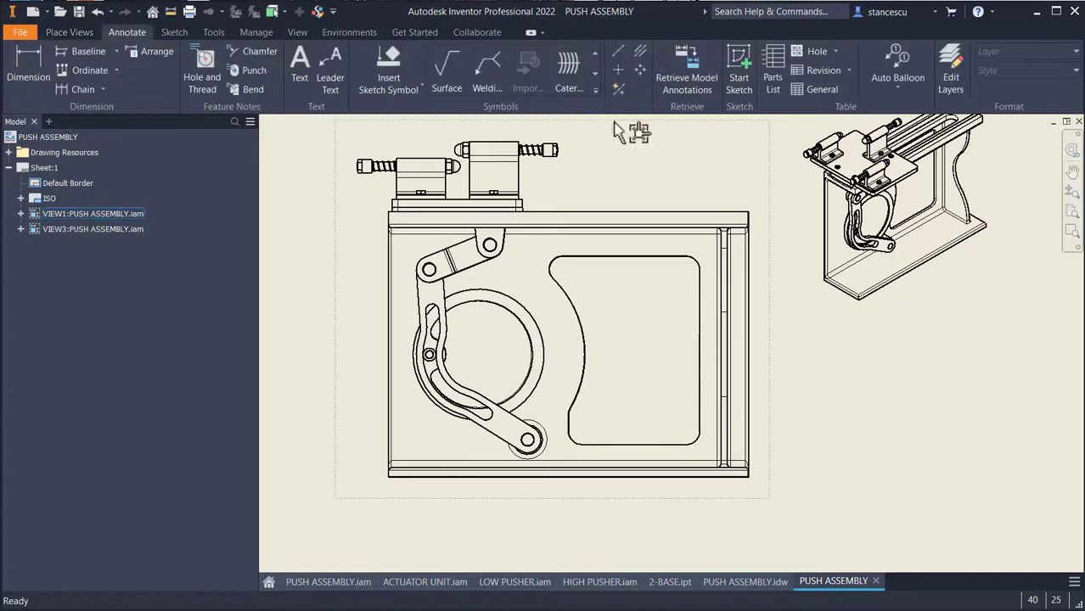
{"action": "left_click", "coordinate": [619, 70]}
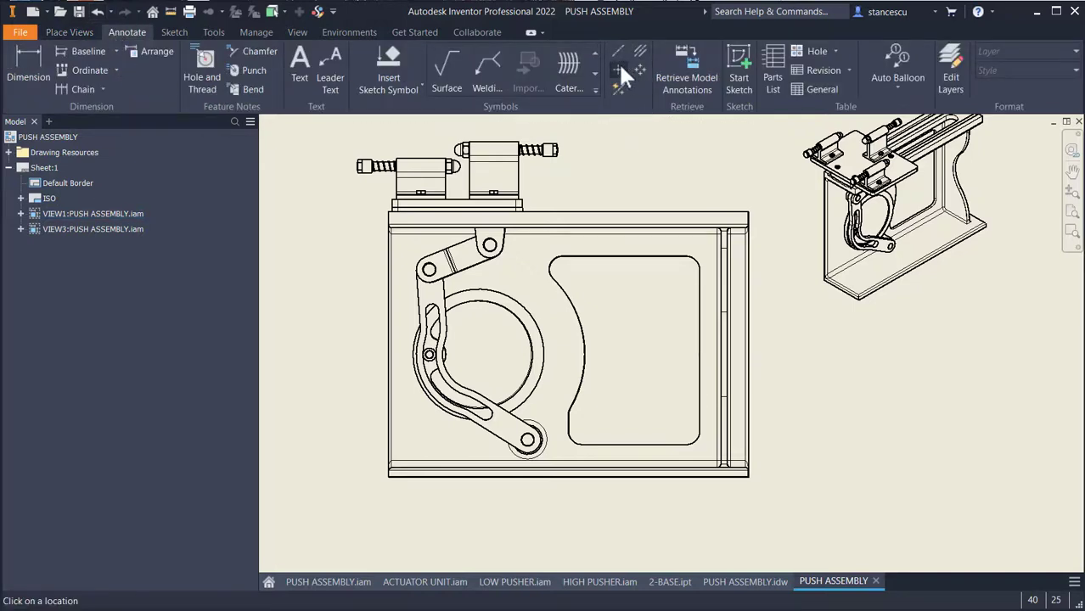
{"action": "left_click", "coordinate": [546, 340]}
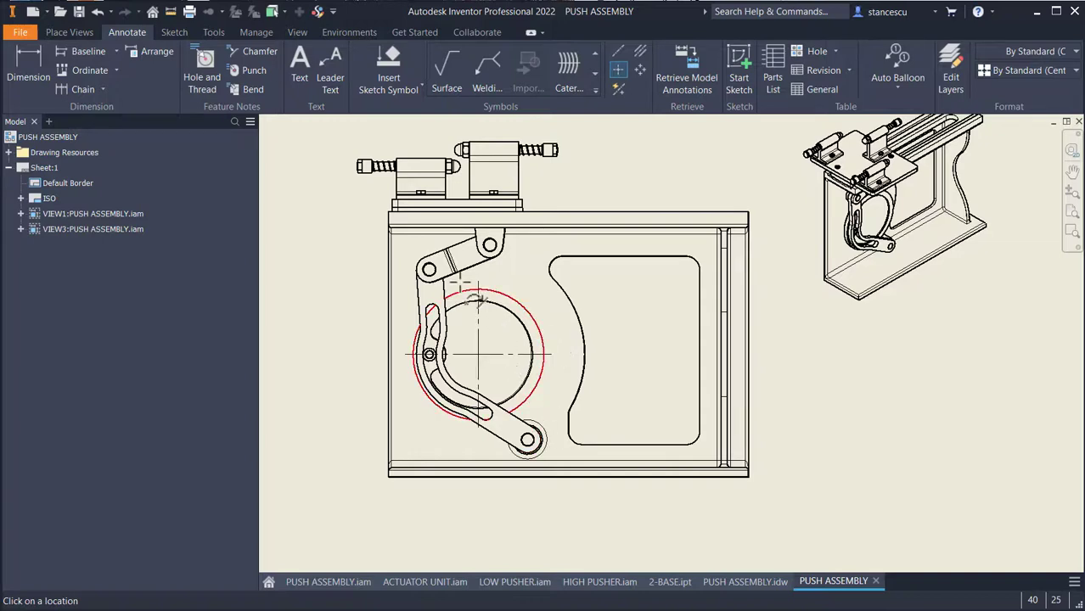
{"action": "scroll", "coordinate": [469, 291], "scroll_direction": "up", "scroll_amount": 2}
{"action": "scroll", "coordinate": [477, 259], "scroll_direction": "up", "scroll_amount": 2}
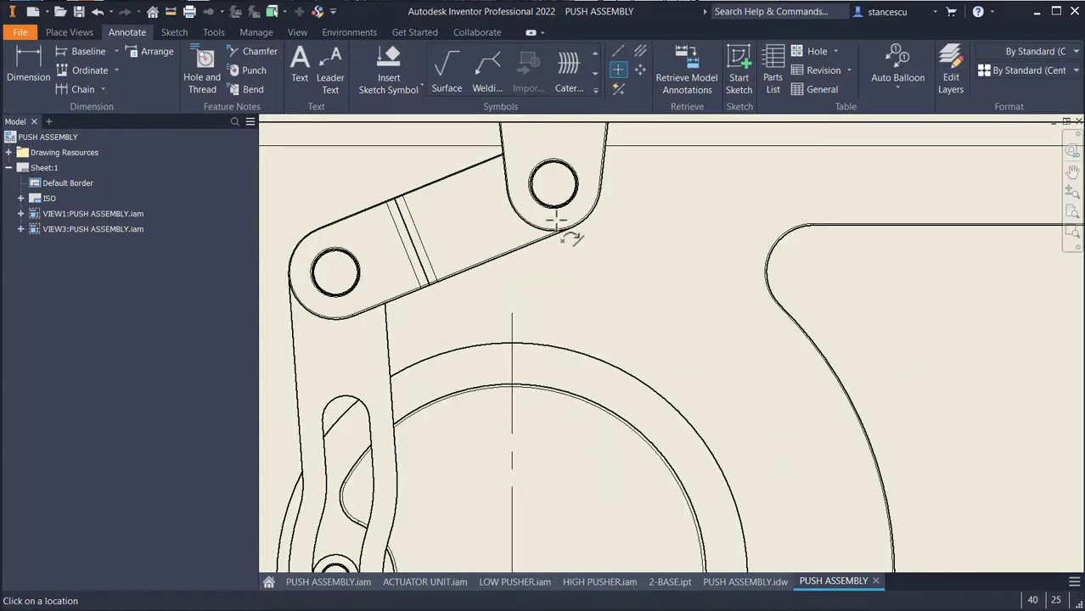
{"action": "left_click", "coordinate": [568, 224]}
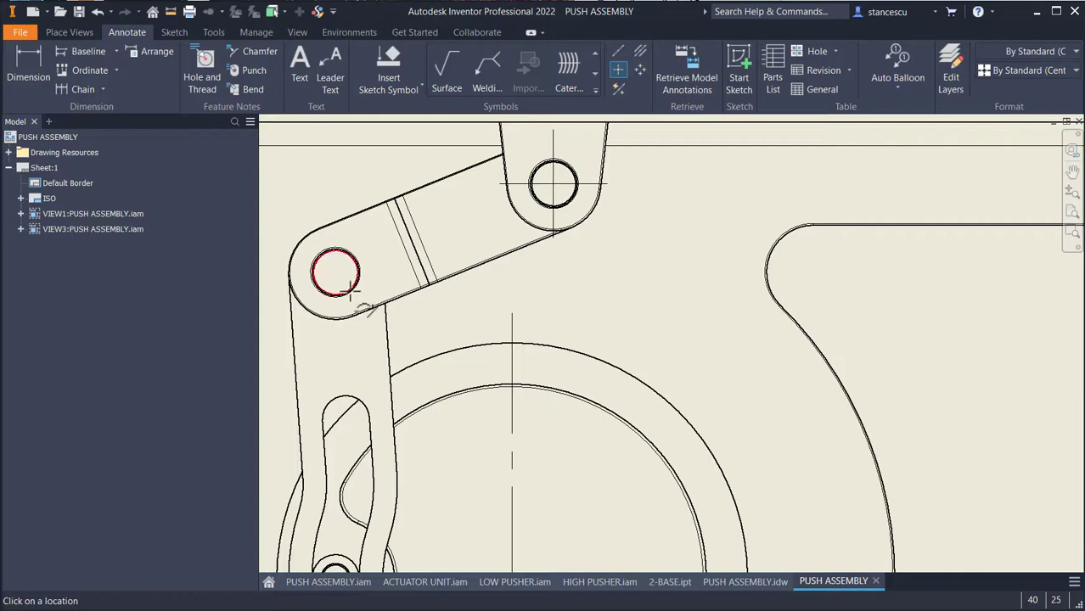
{"action": "left_click", "coordinate": [352, 293]}
Center-mark the lower link hole, then bring the top view of the slide into view.
{"action": "middle_click_drag", "start_coordinate": [743, 408], "coordinate": [727, 226]}
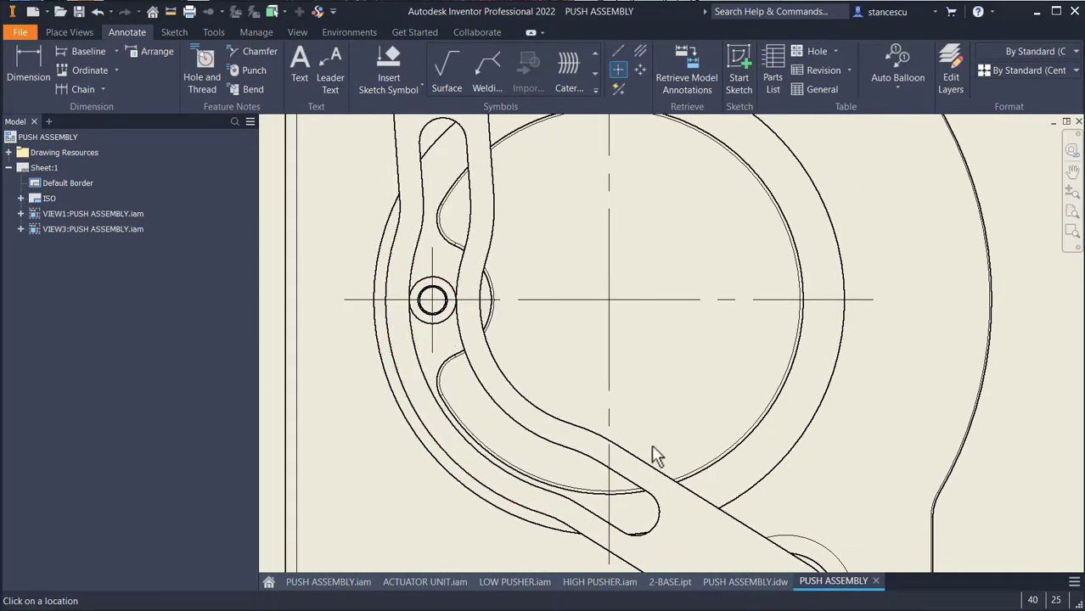
{"action": "mouse_move", "coordinate": [732, 465]}
{"action": "middle_mouse_down"}
{"action": "mouse_move", "coordinate": [775, 226]}
{"action": "mouse_move", "coordinate": [743, 203]}
{"action": "middle_mouse_up"}
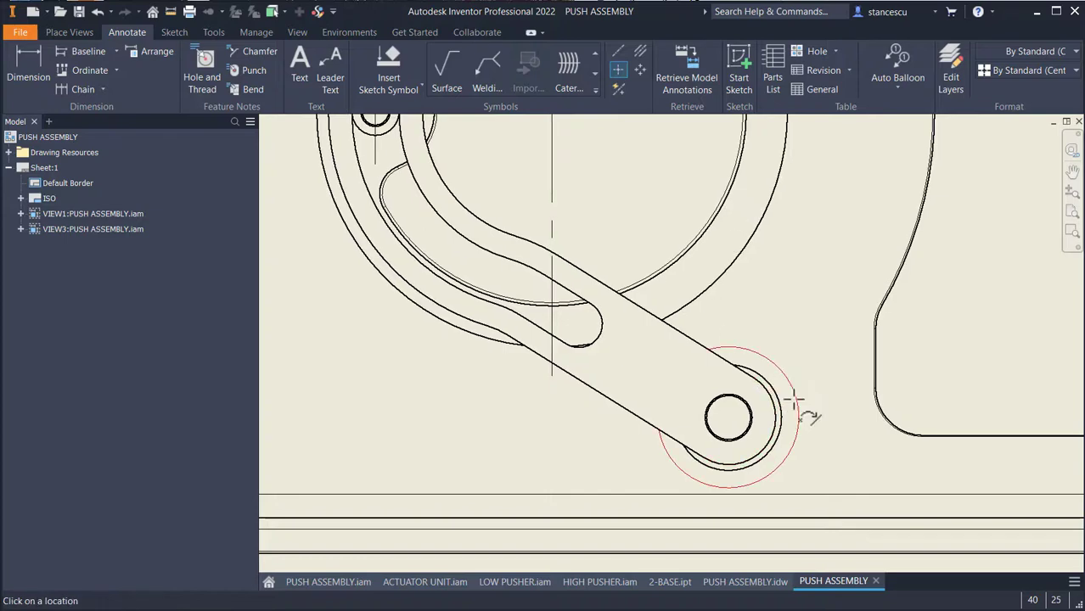
{"action": "left_click", "coordinate": [797, 413]}
{"action": "scroll", "coordinate": [843, 293], "scroll_direction": "down", "scroll_amount": 3}
{"action": "middle_click_drag", "start_coordinate": [841, 301], "coordinate": [642, 387]}
{"action": "scroll", "coordinate": [643, 331], "scroll_direction": "down", "scroll_amount": 2}
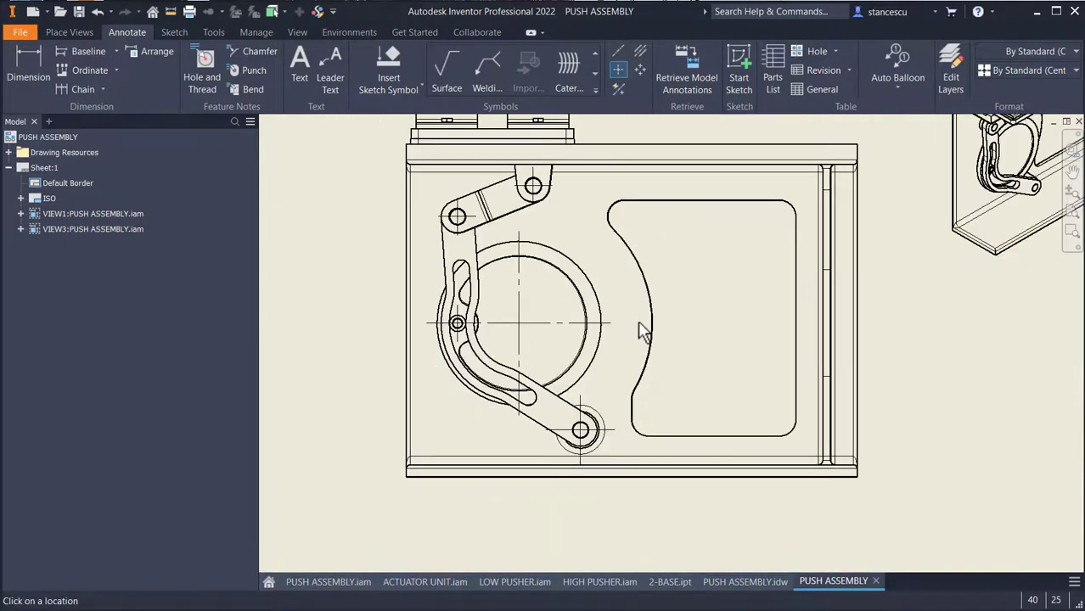
{"action": "middle_click_drag", "start_coordinate": [675, 313], "coordinate": [717, 489]}
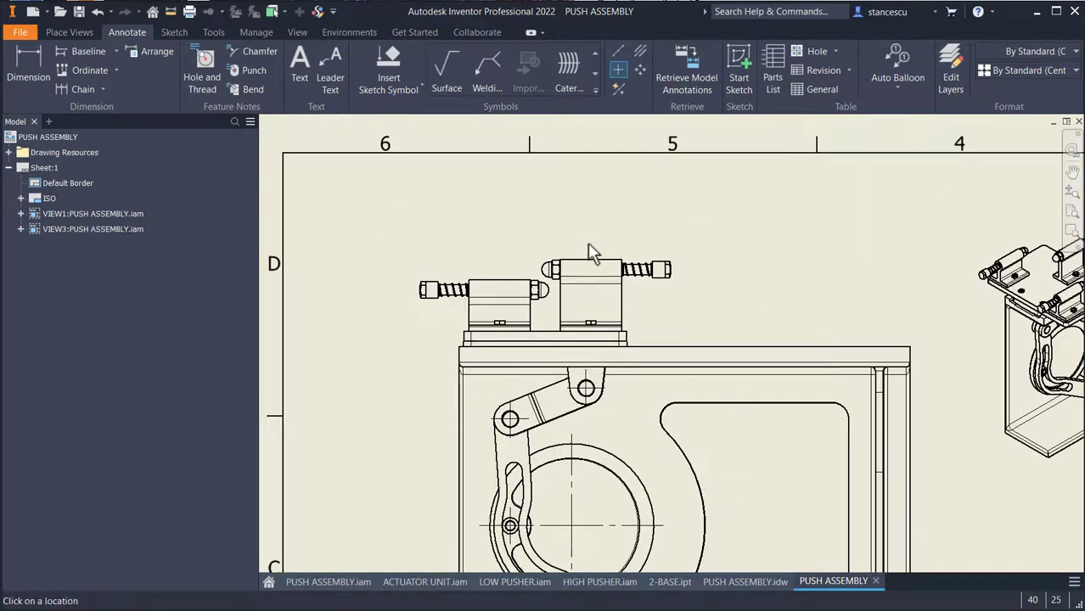
{"action": "mouse_move", "coordinate": [667, 526]}
{"action": "middle_mouse_down"}
{"action": "mouse_move", "coordinate": [680, 243]}
{"action": "mouse_move", "coordinate": [715, 133]}
{"action": "middle_mouse_up"}
{"action": "middle_click_drag", "start_coordinate": [688, 467], "coordinate": [599, 195]}
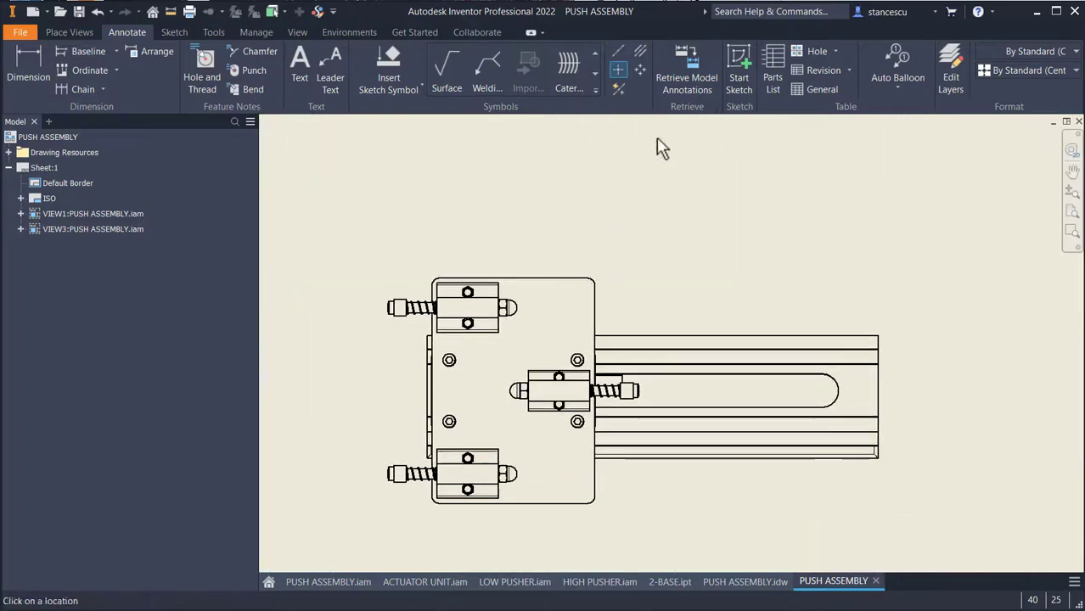
Add centerline bisectors through the plate and the upper slide block.
{"action": "left_click", "coordinate": [640, 52]}
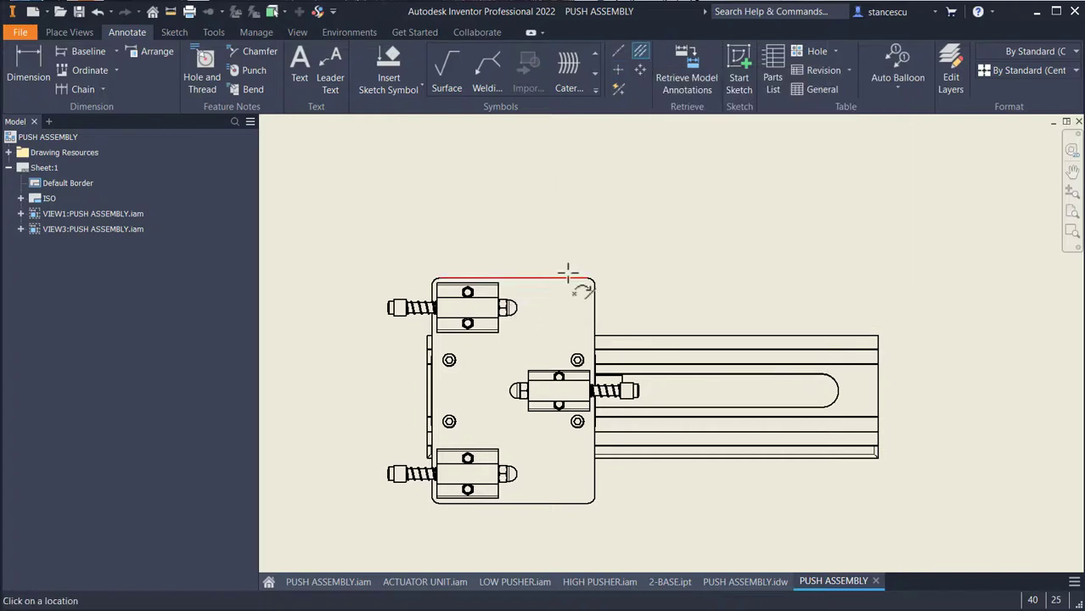
{"action": "left_click", "coordinate": [538, 503]}
{"action": "left_click", "coordinate": [583, 287]}
{"action": "scroll", "coordinate": [469, 319], "scroll_direction": "up", "scroll_amount": 6}
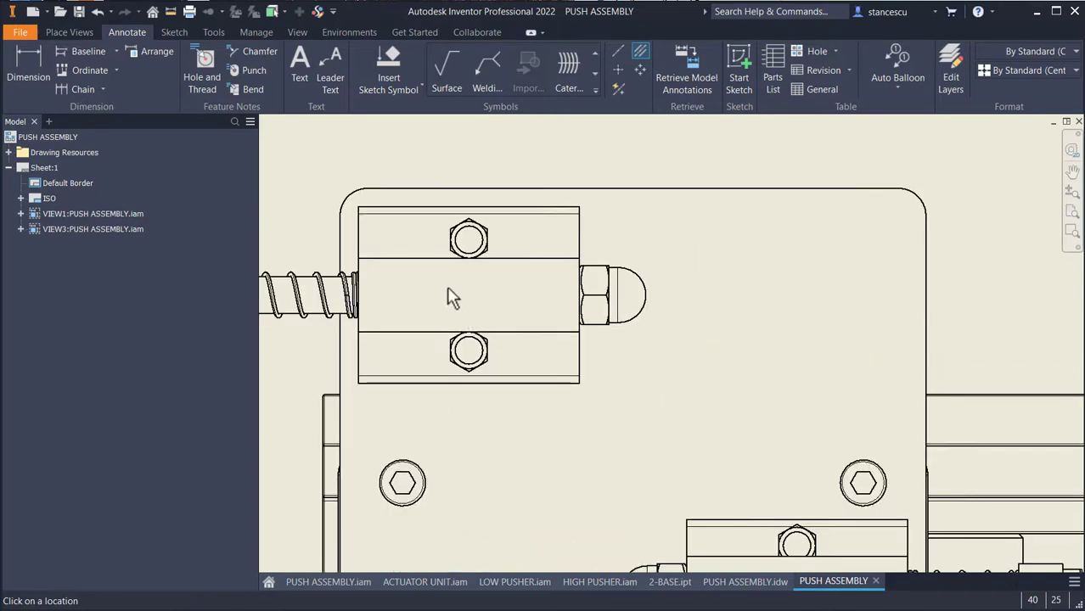
{"action": "left_click", "coordinate": [427, 259]}
{"action": "left_click", "coordinate": [521, 333]}
Add a centerline bisector through the lower slide block and end the command.
{"action": "middle_click_drag", "start_coordinate": [649, 478], "coordinate": [712, 157]}
{"action": "mouse_move", "coordinate": [581, 423]}
{"action": "middle_mouse_down"}
{"action": "mouse_move", "coordinate": [571, 233]}
{"action": "mouse_move", "coordinate": [606, 200]}
{"action": "middle_mouse_up"}
{"action": "left_click", "coordinate": [490, 312]}
{"action": "left_click", "coordinate": [639, 386]}
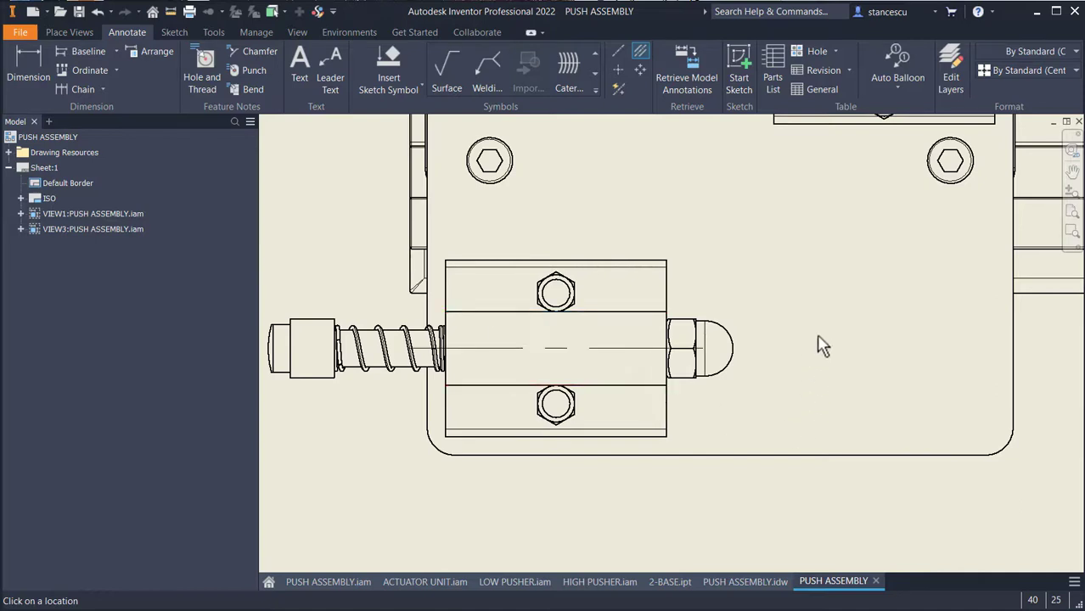
{"action": "scroll", "coordinate": [822, 344], "scroll_direction": "down", "scroll_amount": 6}
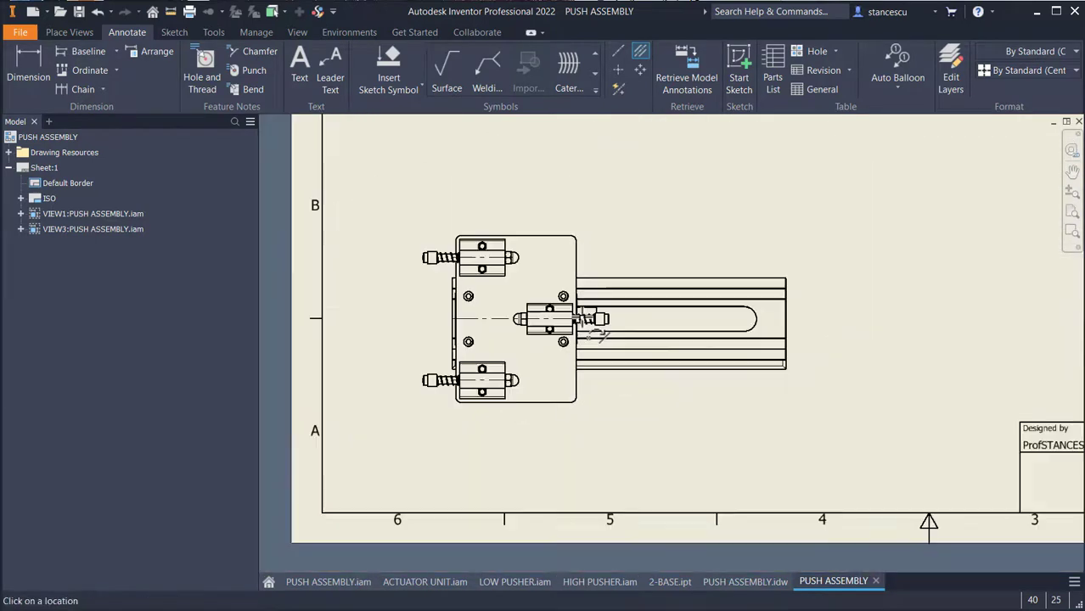
{"action": "key", "text": "Escape"}
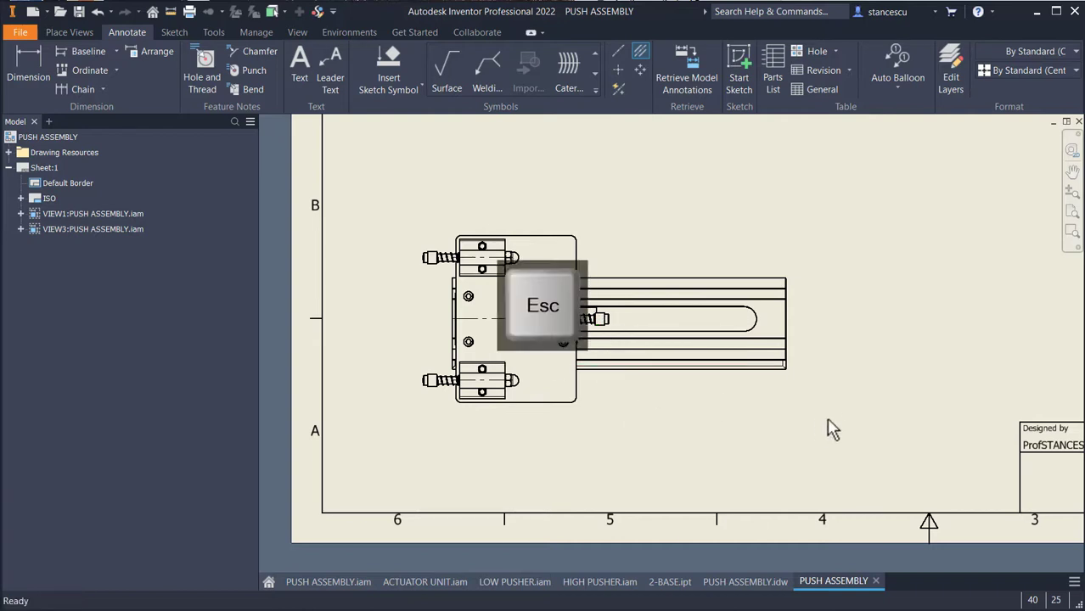
Extend the middle centerline through the spring and along the slot, then fit the sheet.
{"action": "scroll", "coordinate": [584, 330], "scroll_direction": "up", "scroll_amount": 3}
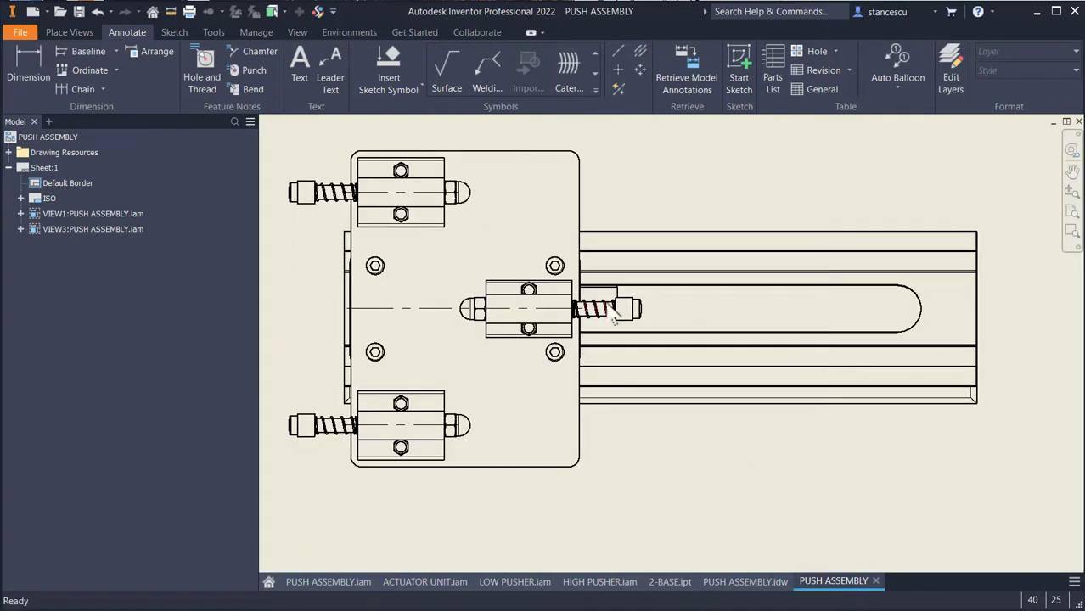
{"action": "scroll", "coordinate": [613, 315], "scroll_direction": "up", "scroll_amount": 10}
{"action": "scroll", "coordinate": [592, 315], "scroll_direction": "down", "scroll_amount": 8}
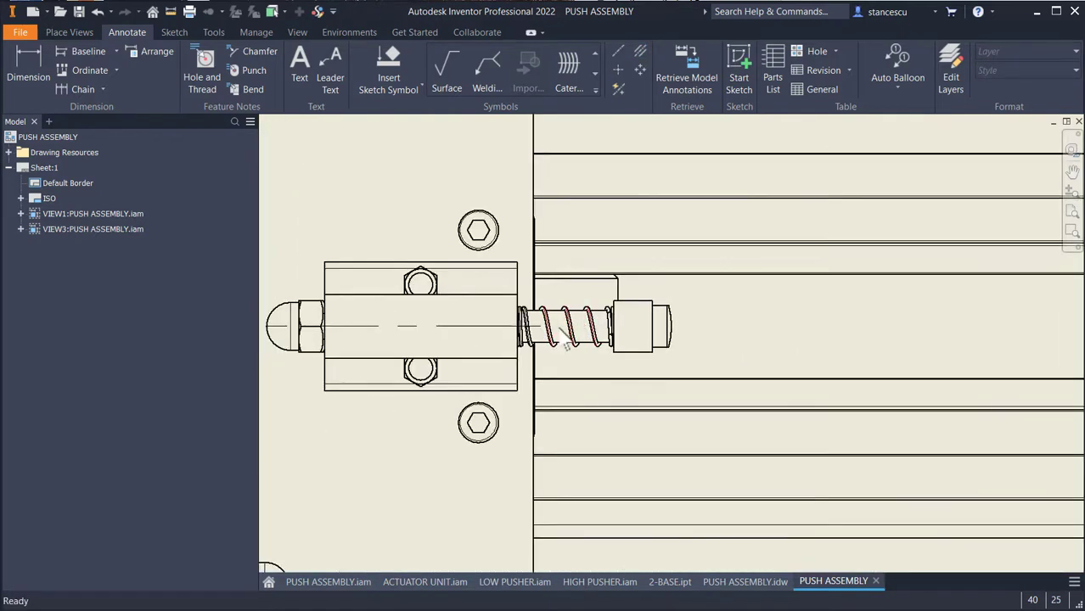
{"action": "scroll", "coordinate": [541, 332], "scroll_direction": "up", "scroll_amount": 2}
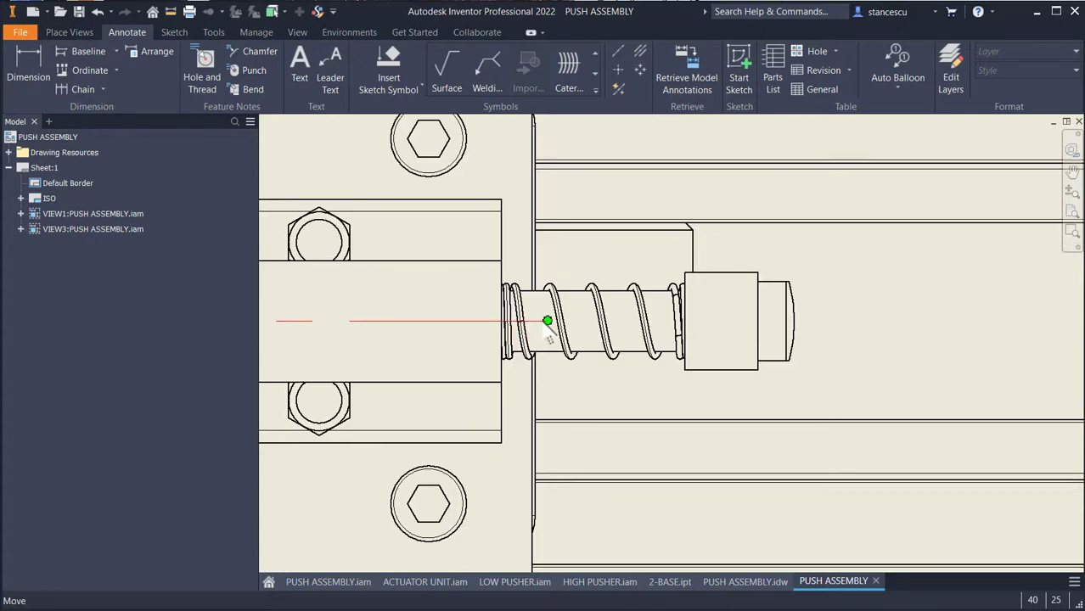
{"action": "left_click_drag", "start_coordinate": [547, 321], "coordinate": [782, 321]}
{"action": "scroll", "coordinate": [906, 370], "scroll_direction": "down", "scroll_amount": 3}
{"action": "middle_click_drag", "start_coordinate": [909, 375], "coordinate": [710, 359]}
{"action": "scroll", "coordinate": [569, 321], "scroll_direction": "down", "scroll_amount": 3}
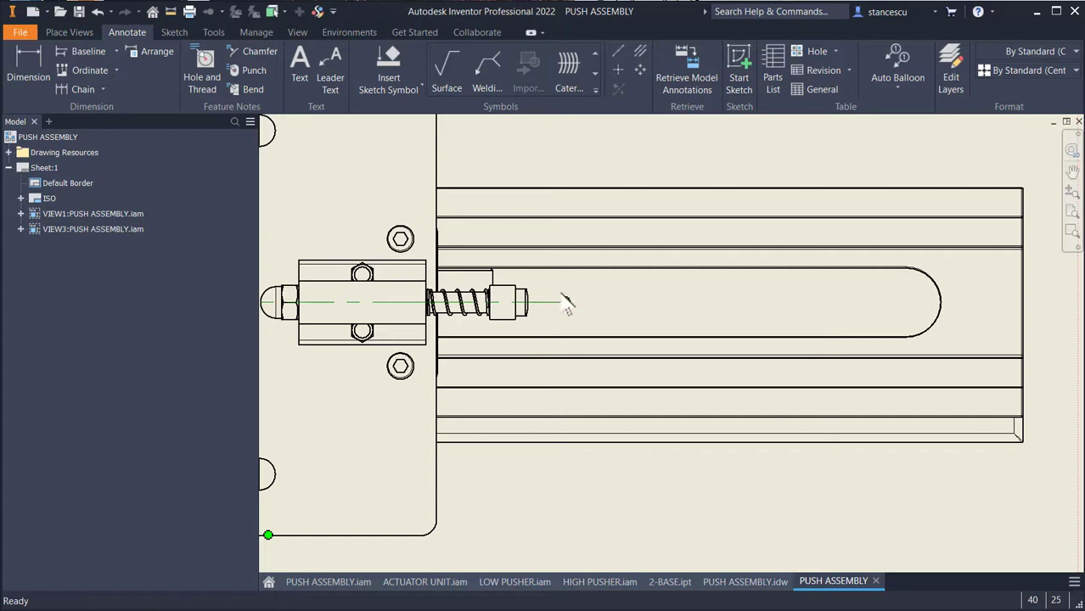
{"action": "left_click_drag", "start_coordinate": [565, 301], "coordinate": [1047, 384]}
{"action": "key", "text": "Home"}
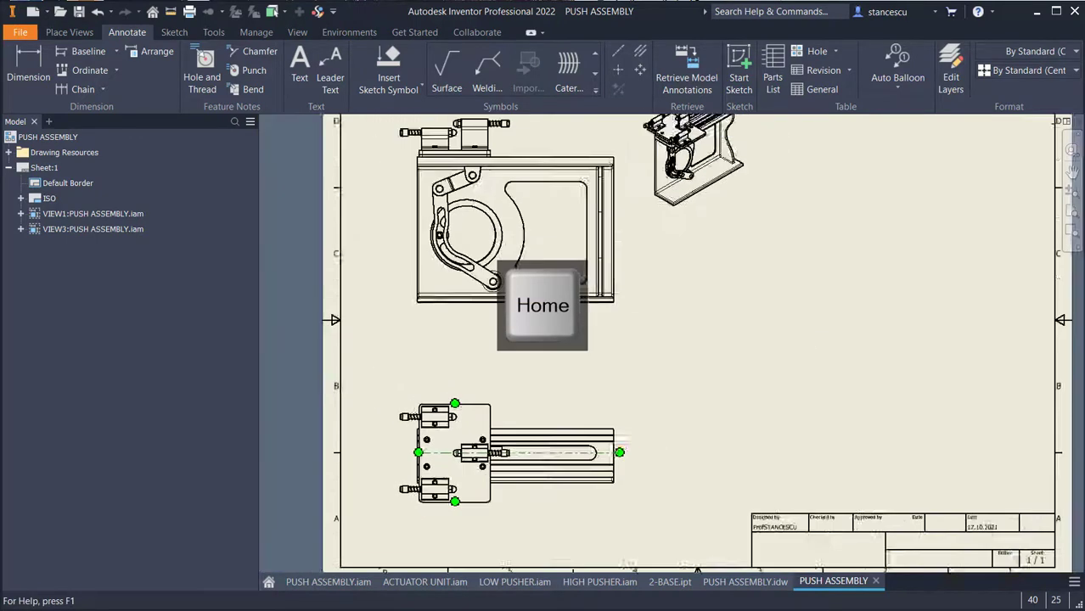
Nudge the isometric view slightly down on the sheet.
{"action": "left_click", "coordinate": [616, 363]}
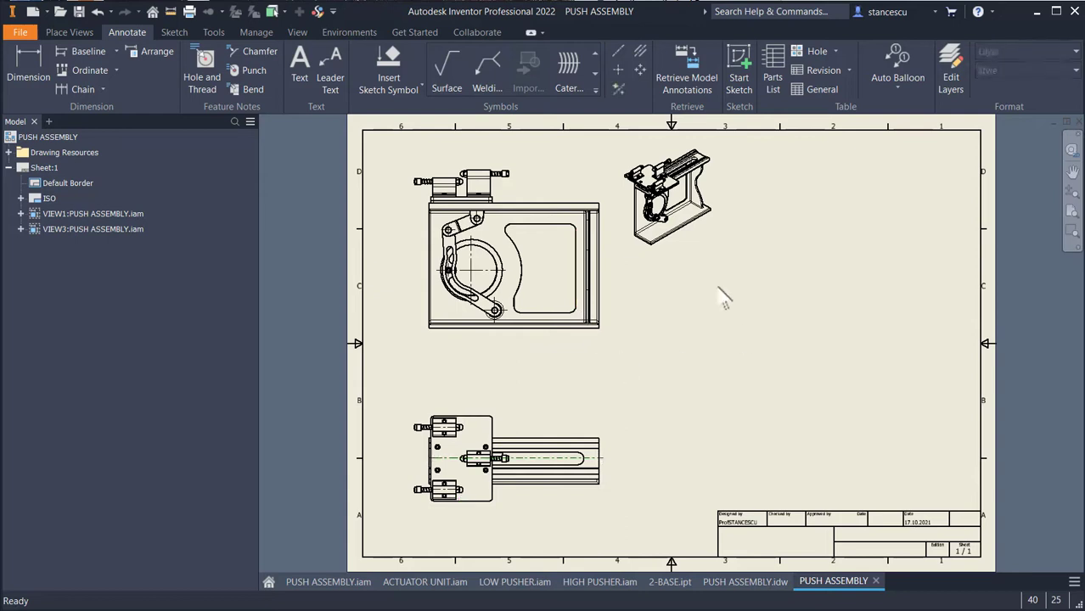
{"action": "left_click_drag", "start_coordinate": [720, 246], "coordinate": [727, 267]}
{"action": "left_click", "coordinate": [799, 222]}
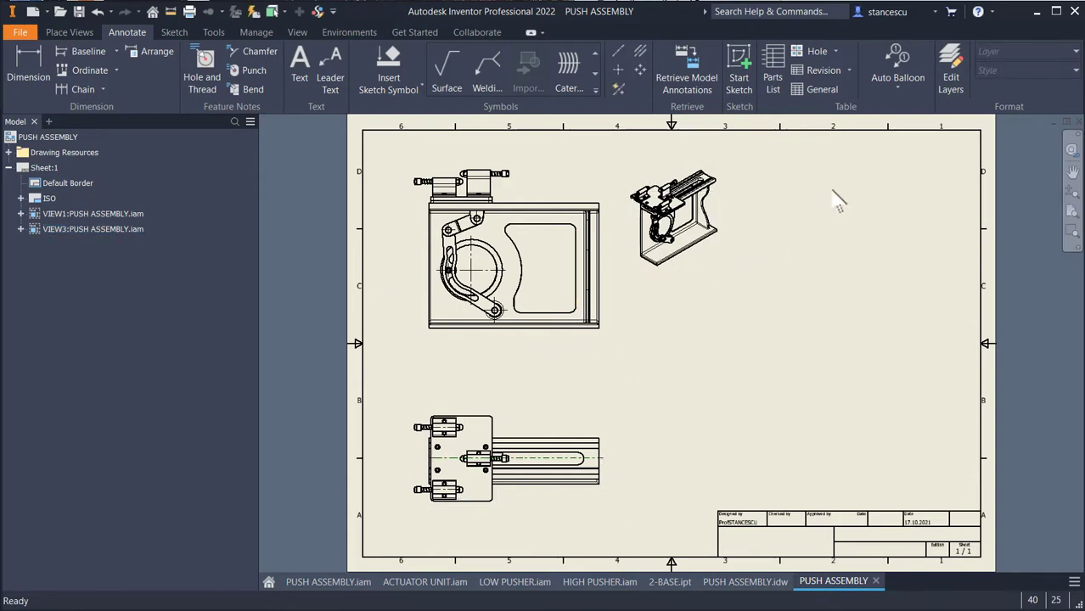
Auto-balloon all isometric view components, arranging balloons 1–6 around the view.
{"action": "left_click", "coordinate": [900, 86]}
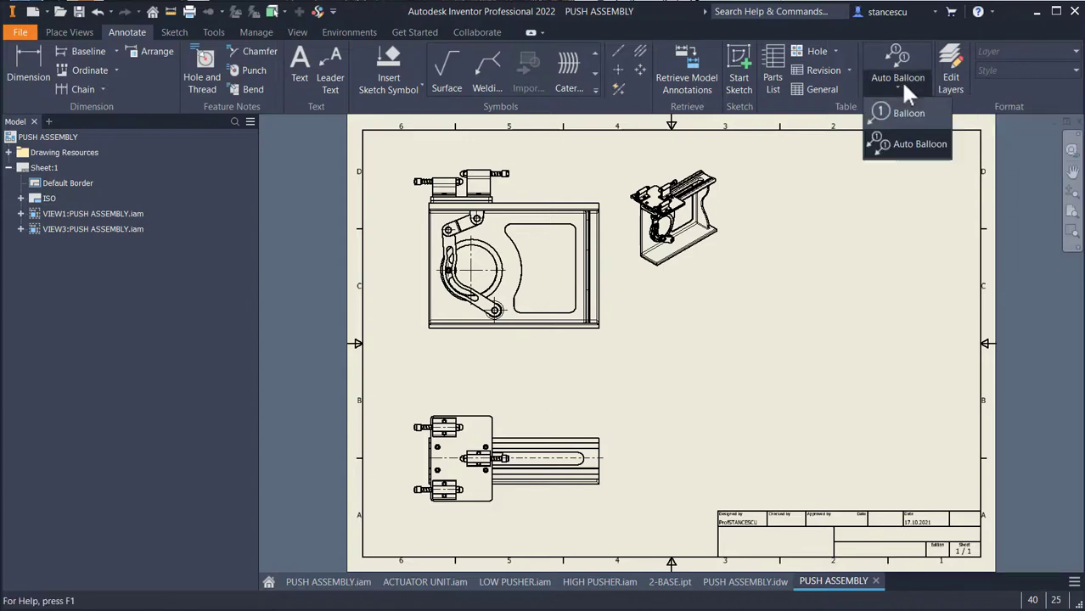
{"action": "left_click", "coordinate": [904, 144]}
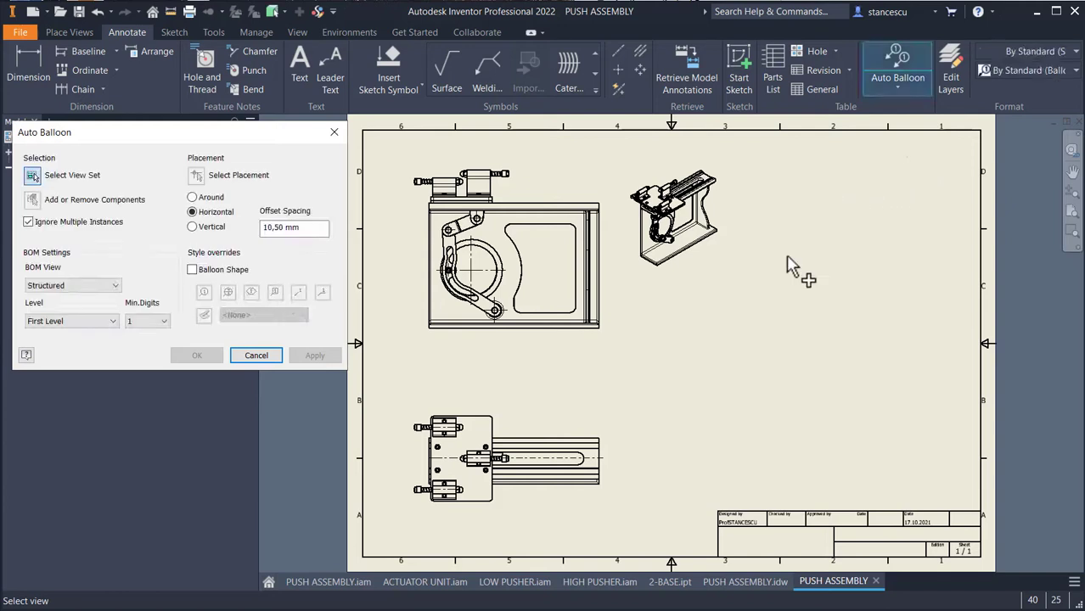
{"action": "left_click", "coordinate": [680, 168]}
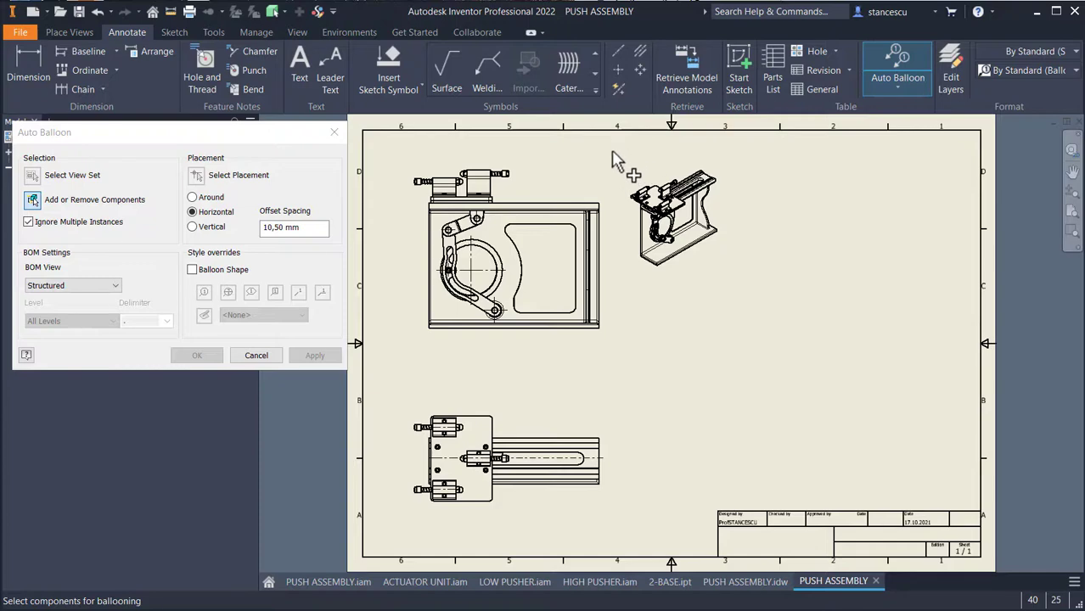
{"action": "scroll", "coordinate": [620, 183], "scroll_direction": "down", "scroll_amount": 3}
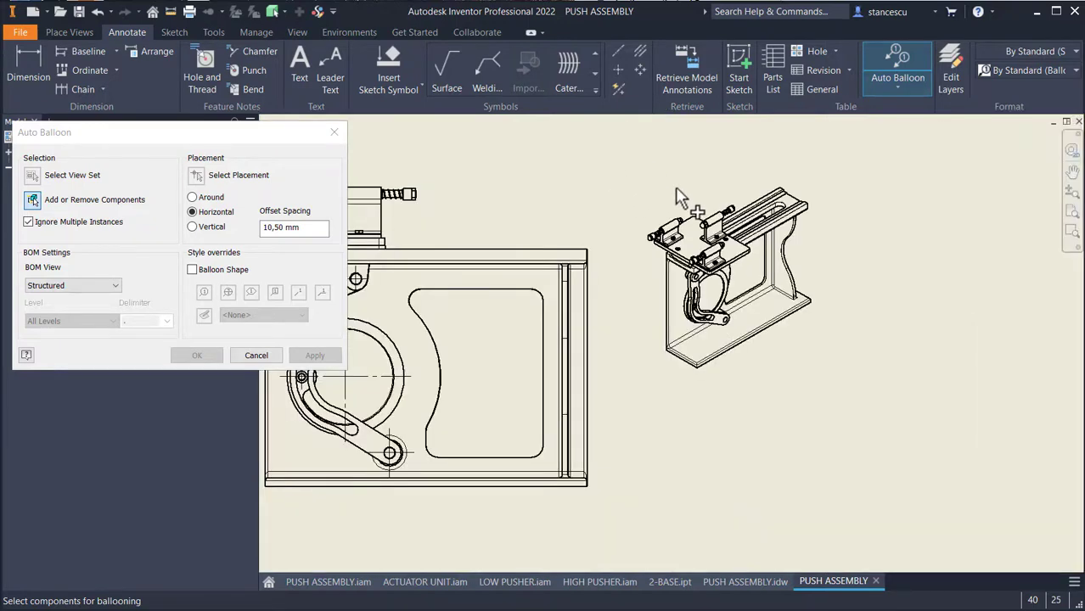
{"action": "left_click_drag", "start_coordinate": [630, 167], "coordinate": [825, 394]}
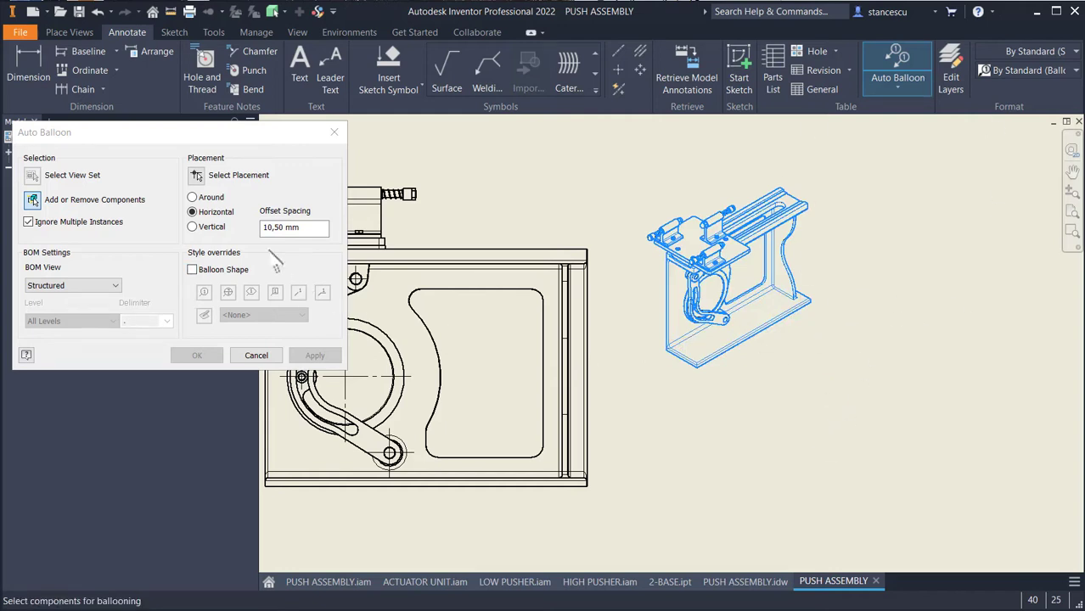
{"action": "left_click", "coordinate": [196, 174]}
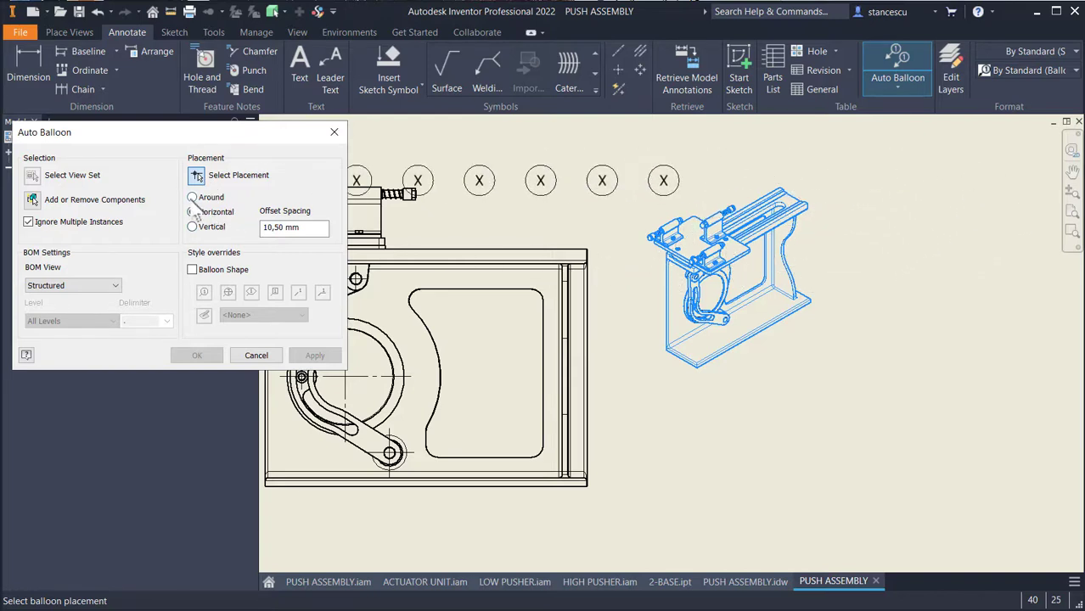
{"action": "left_click", "coordinate": [192, 197]}
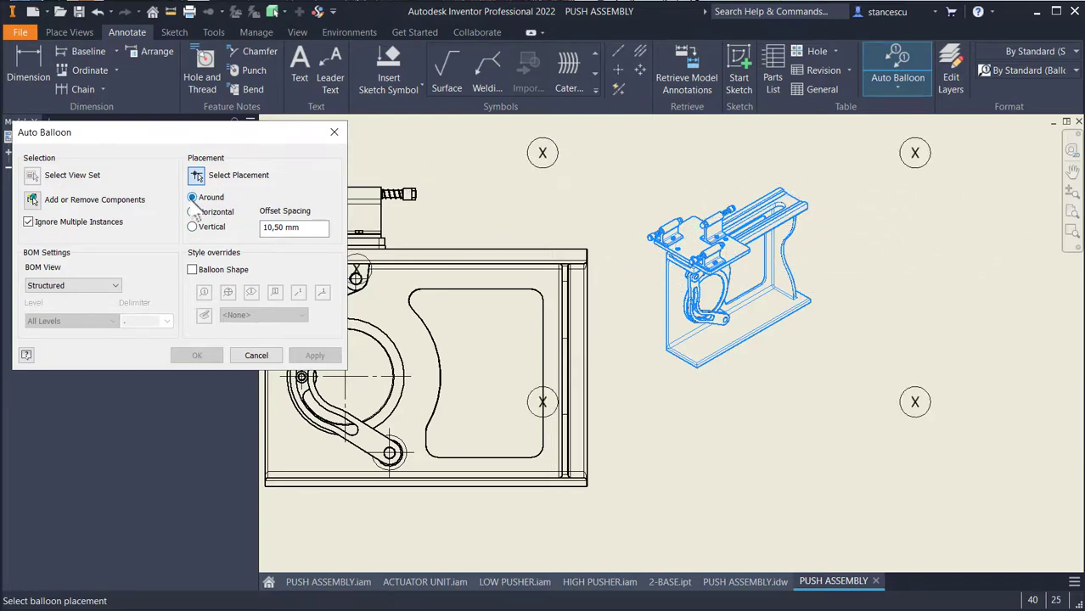
{"action": "left_click", "coordinate": [643, 227]}
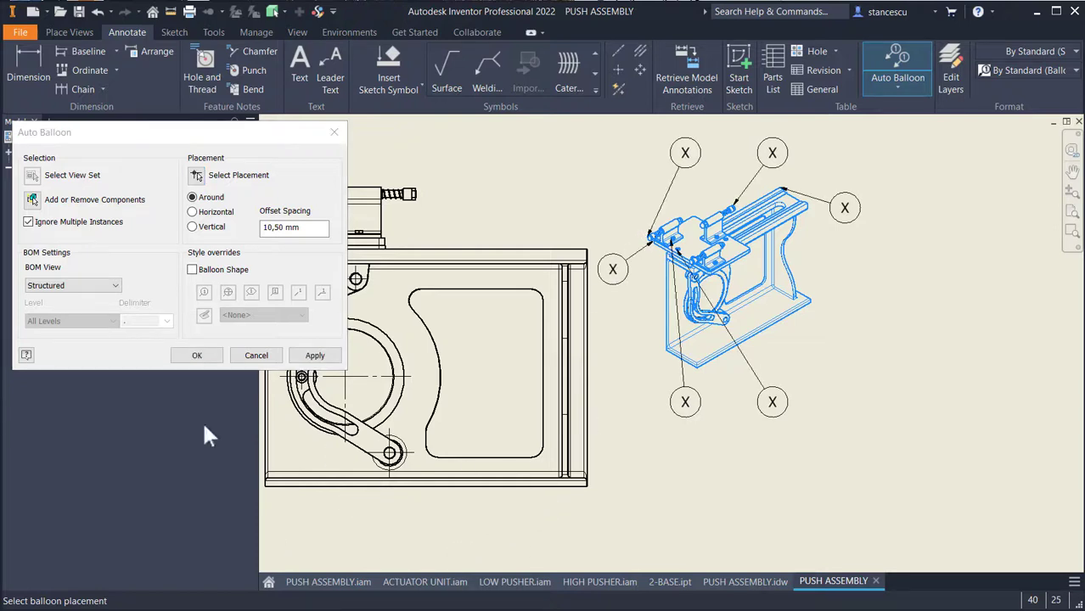
{"action": "left_click", "coordinate": [197, 356]}
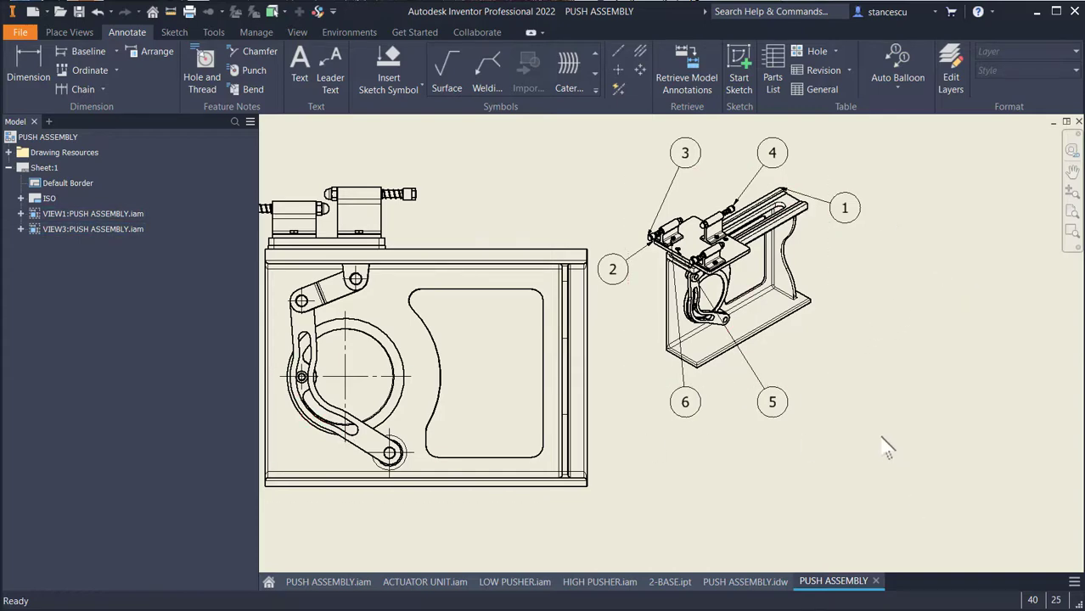
Fit the whole sheet and pan to bring the title block into view.
{"action": "key", "text": "Home"}
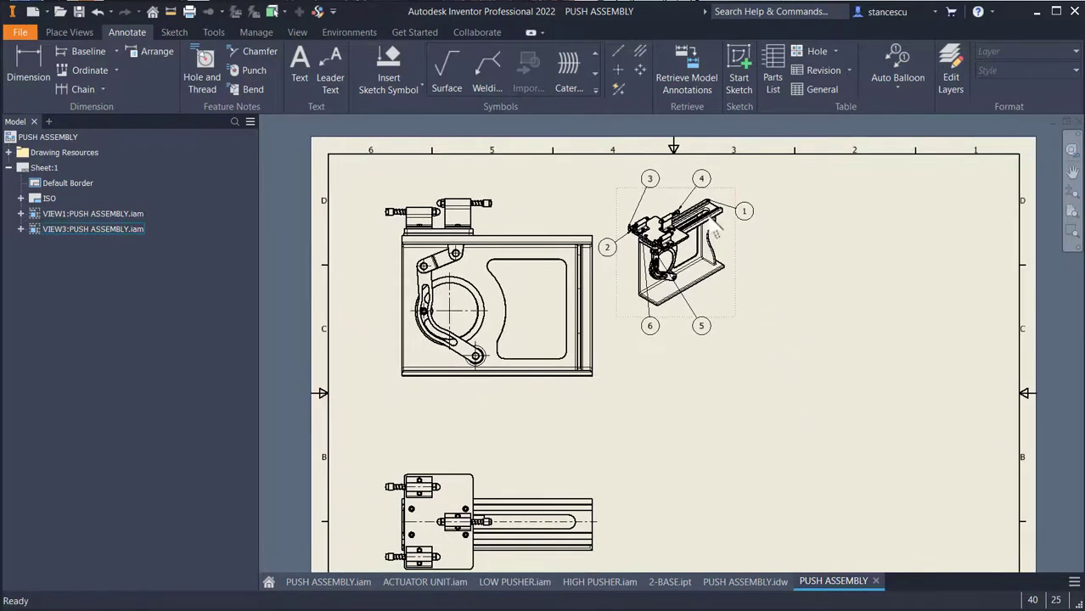
{"action": "mouse_move", "coordinate": [795, 352]}
{"action": "middle_mouse_down"}
{"action": "mouse_move", "coordinate": [780, 228]}
{"action": "mouse_move", "coordinate": [775, 371]}
{"action": "mouse_move", "coordinate": [796, 321]}
{"action": "mouse_move", "coordinate": [758, 363]}
{"action": "middle_mouse_up"}
{"action": "scroll", "coordinate": [798, 318], "scroll_direction": "up", "scroll_amount": 2}
{"action": "scroll", "coordinate": [758, 365], "scroll_direction": "down", "scroll_amount": 3}
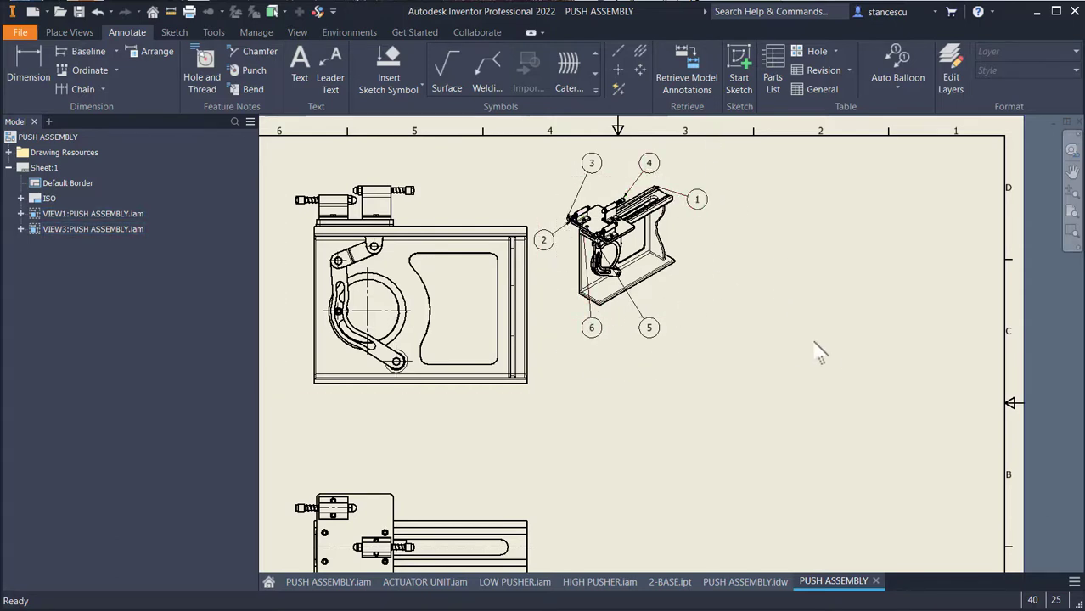
{"action": "mouse_move", "coordinate": [826, 384]}
{"action": "middle_mouse_down"}
{"action": "mouse_move", "coordinate": [807, 307]}
{"action": "mouse_move", "coordinate": [865, 262]}
{"action": "mouse_move", "coordinate": [808, 306]}
{"action": "mouse_move", "coordinate": [833, 325]}
{"action": "middle_mouse_up"}
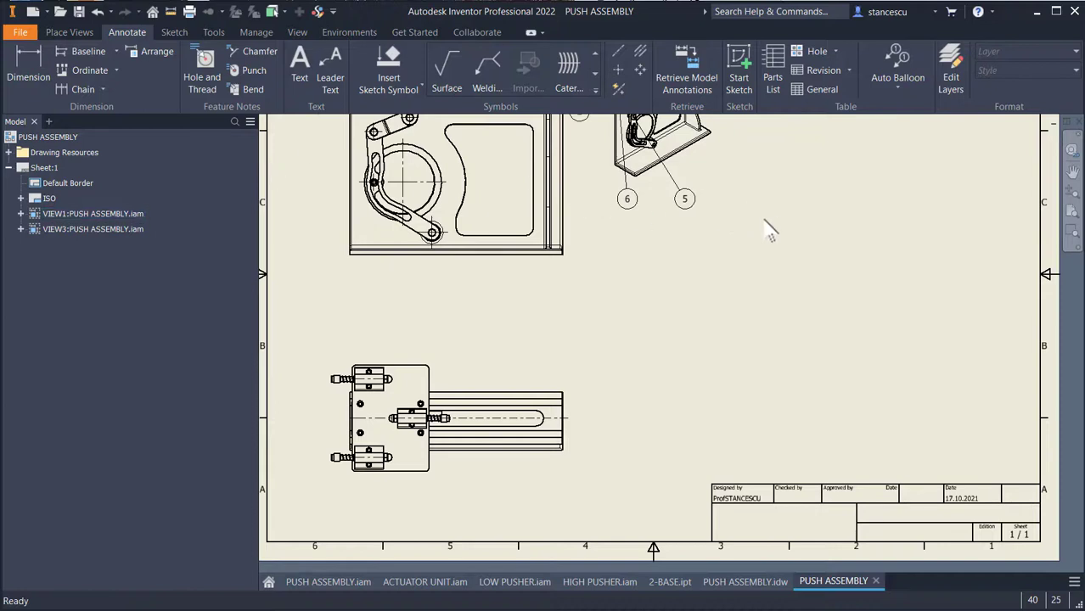
Create a parts list sourced from the isometric view and place it above the title block.
{"action": "left_click", "coordinate": [774, 57]}
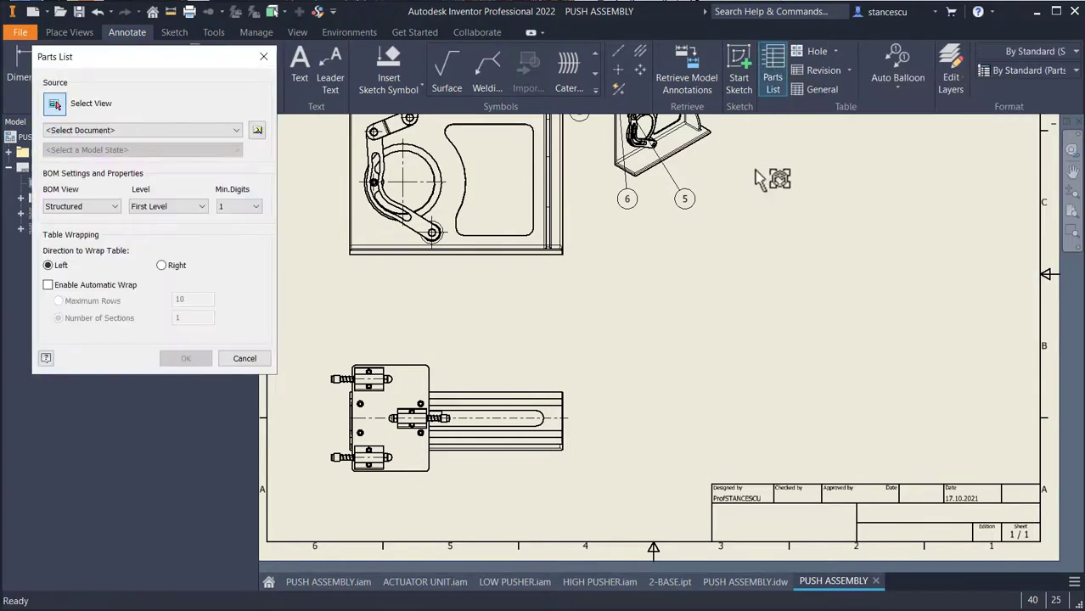
{"action": "middle_click_drag", "start_coordinate": [741, 298], "coordinate": [756, 476]}
{"action": "left_click", "coordinate": [731, 302]}
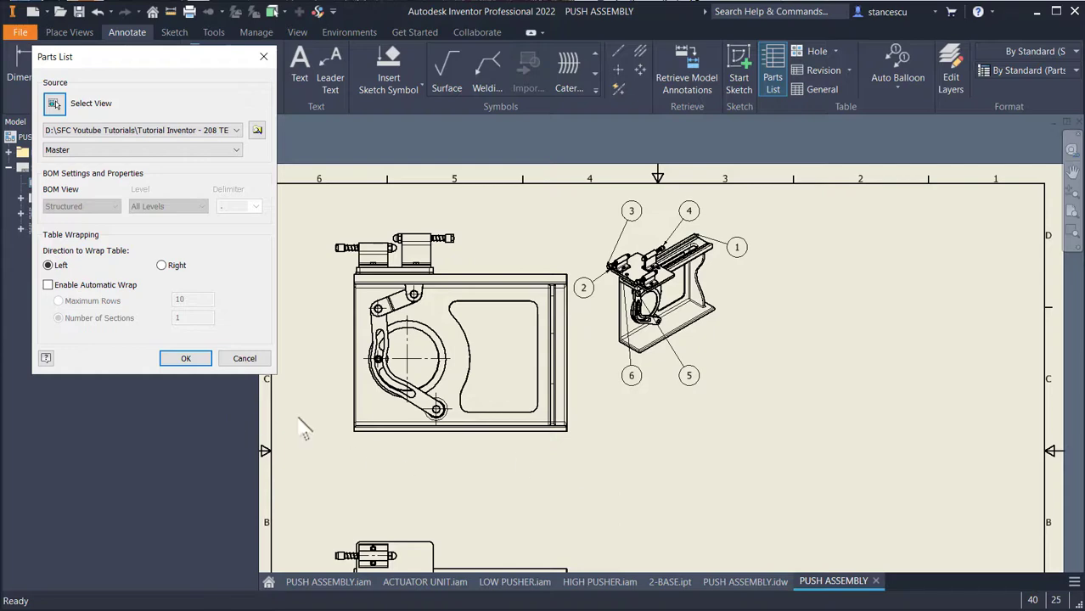
{"action": "left_click", "coordinate": [204, 358]}
{"action": "middle_click_drag", "start_coordinate": [804, 482], "coordinate": [674, 216]}
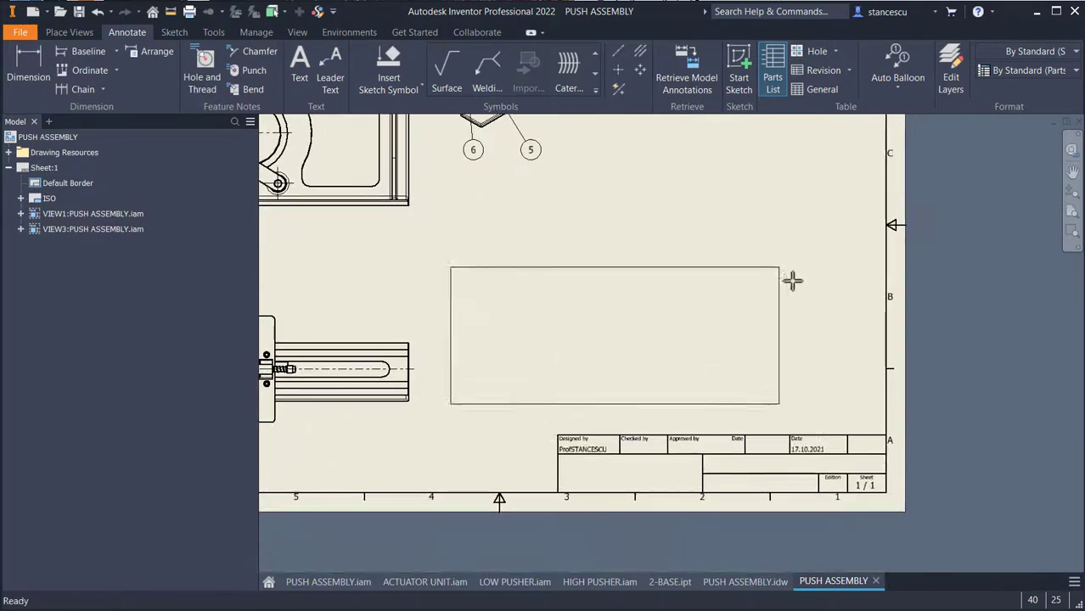
{"action": "left_click", "coordinate": [884, 299]}
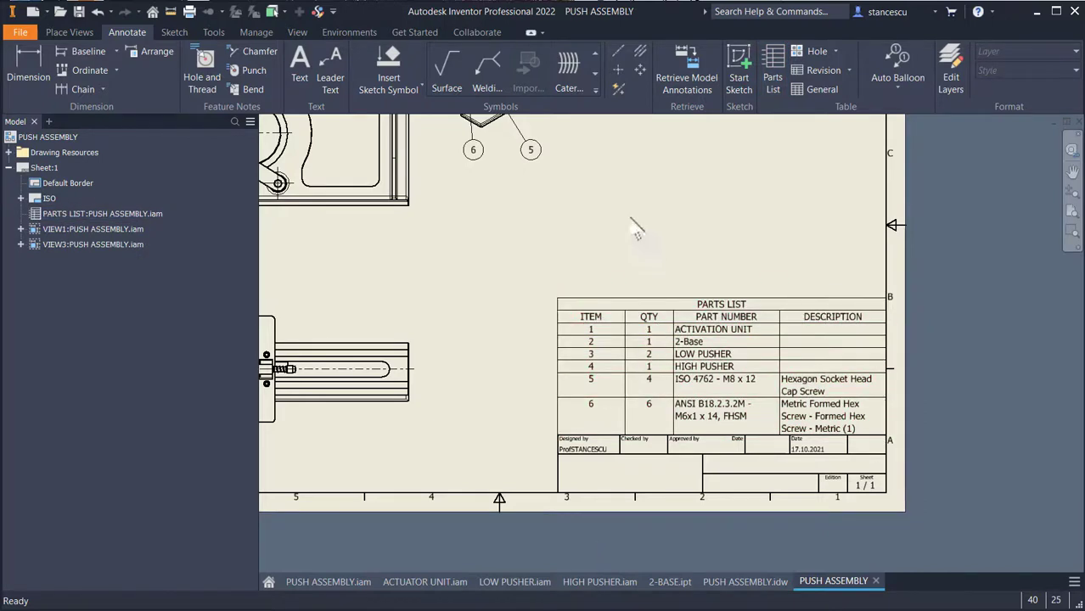
In the Parts List (ISO) style, remove the title, add new parts to top, and save.
{"action": "left_click", "coordinate": [318, 12]}
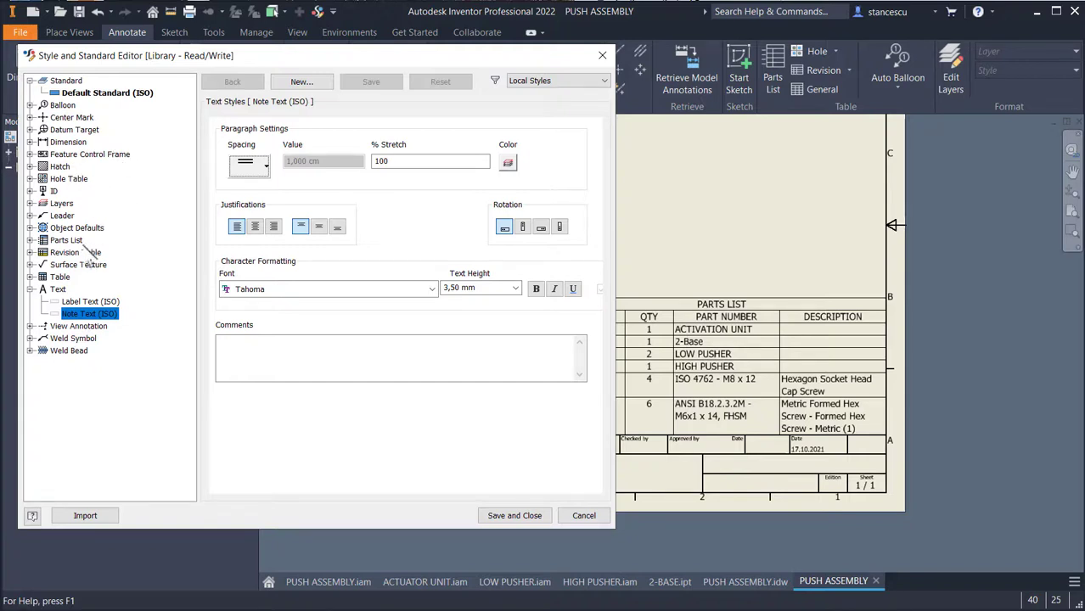
{"action": "left_click", "coordinate": [32, 240]}
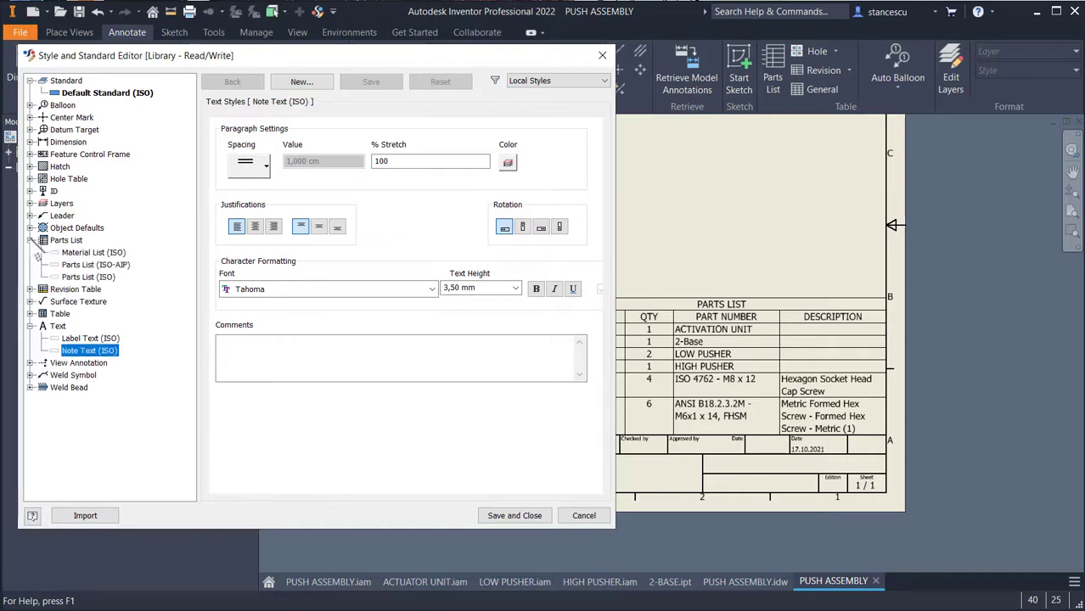
{"action": "left_click", "coordinate": [88, 278]}
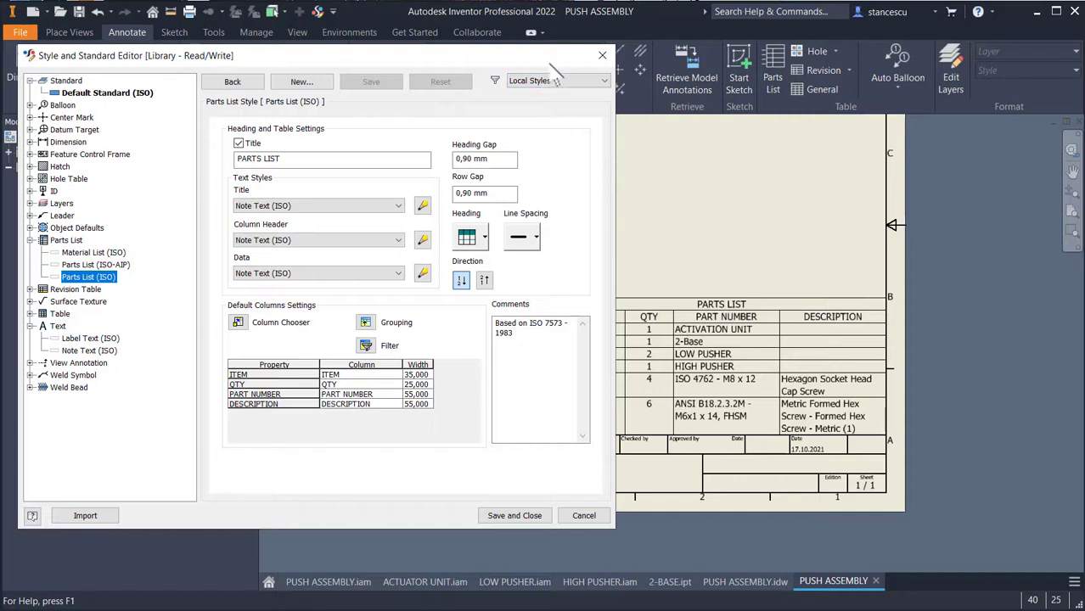
{"action": "left_click_drag", "start_coordinate": [545, 77], "coordinate": [501, 96]}
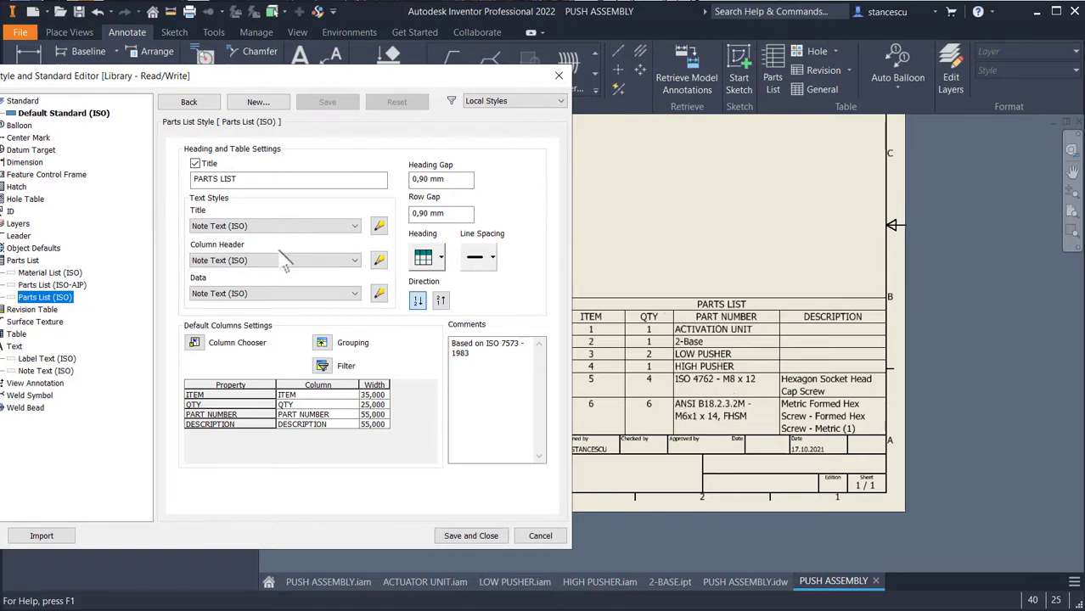
{"action": "left_click", "coordinate": [196, 164]}
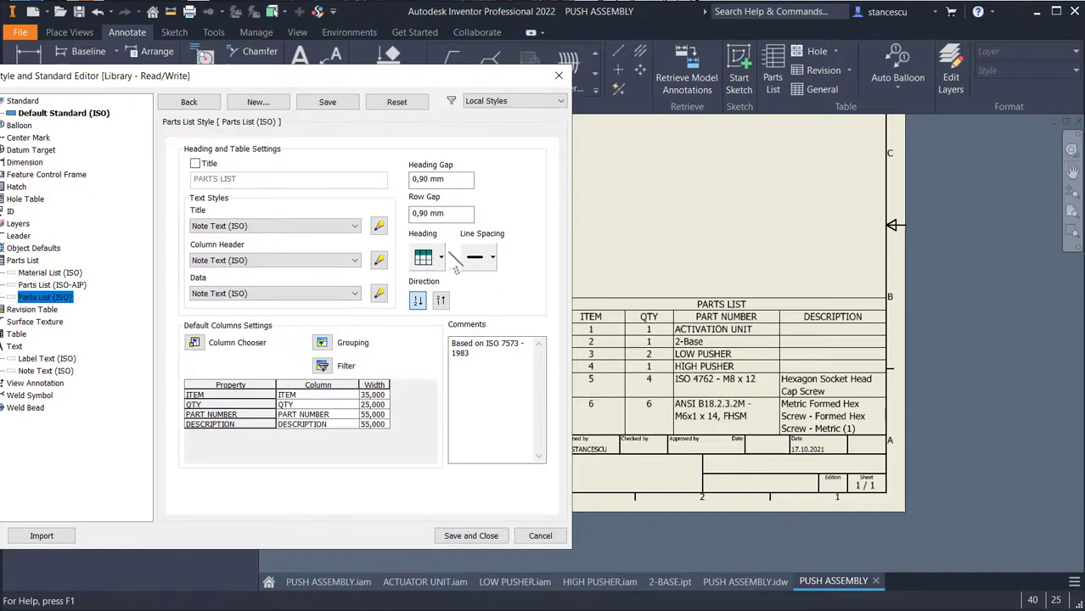
{"action": "left_click", "coordinate": [441, 257]}
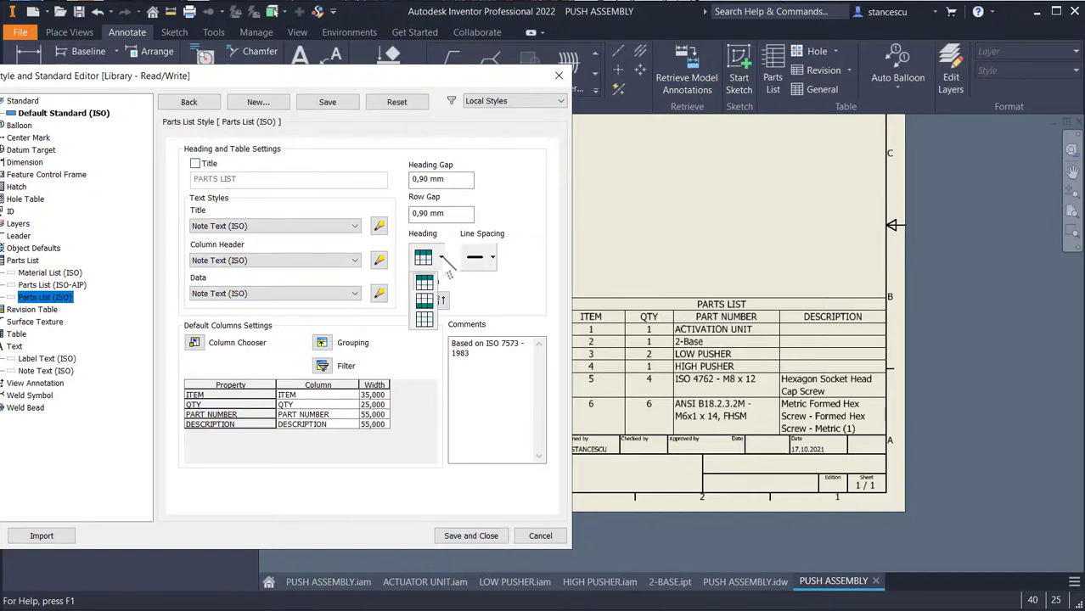
{"action": "left_click", "coordinate": [429, 325]}
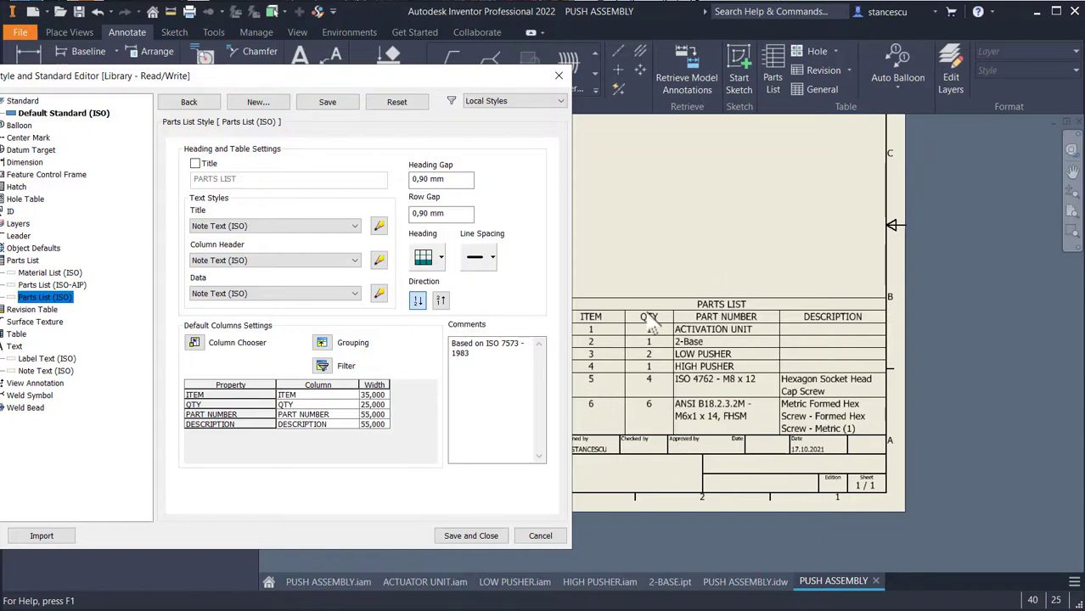
{"action": "left_click", "coordinate": [441, 301]}
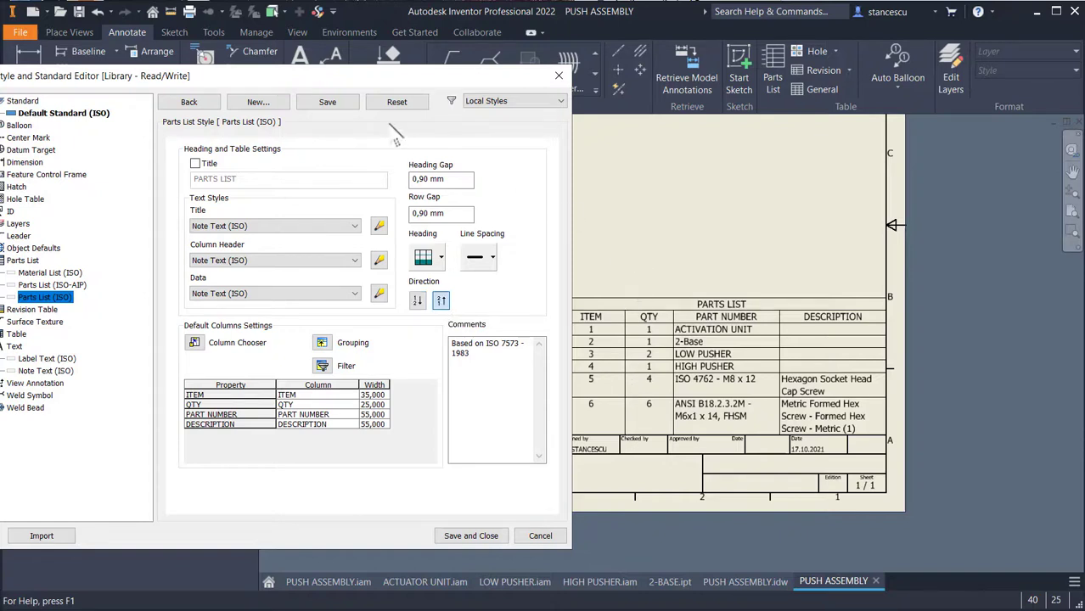
{"action": "left_click", "coordinate": [332, 103]}
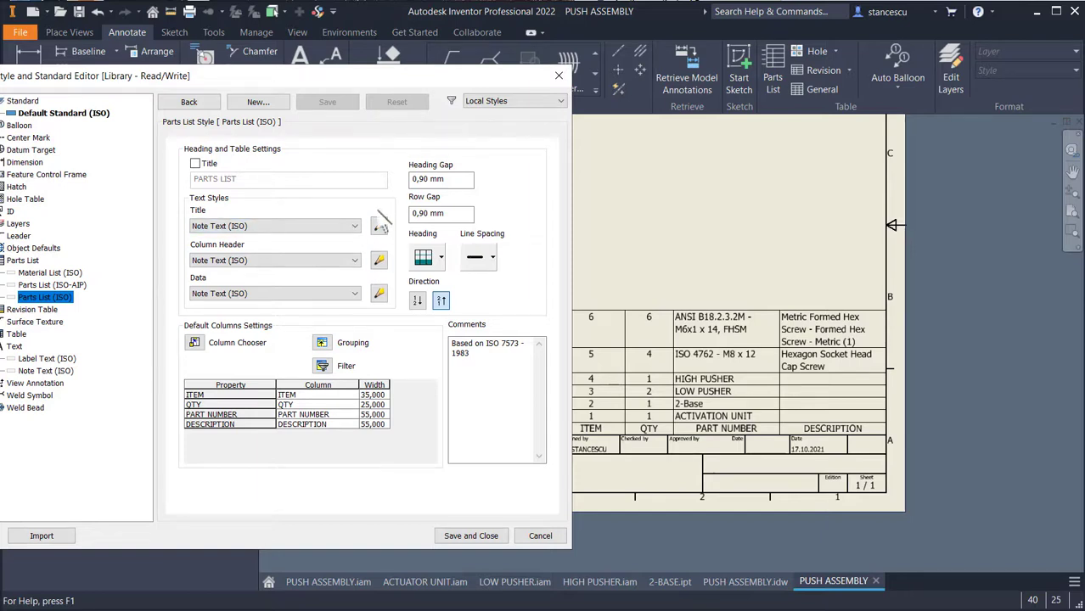
Set the Note Text (ISO) style text height to 2,50 mm and save it.
{"action": "left_click", "coordinate": [379, 225]}
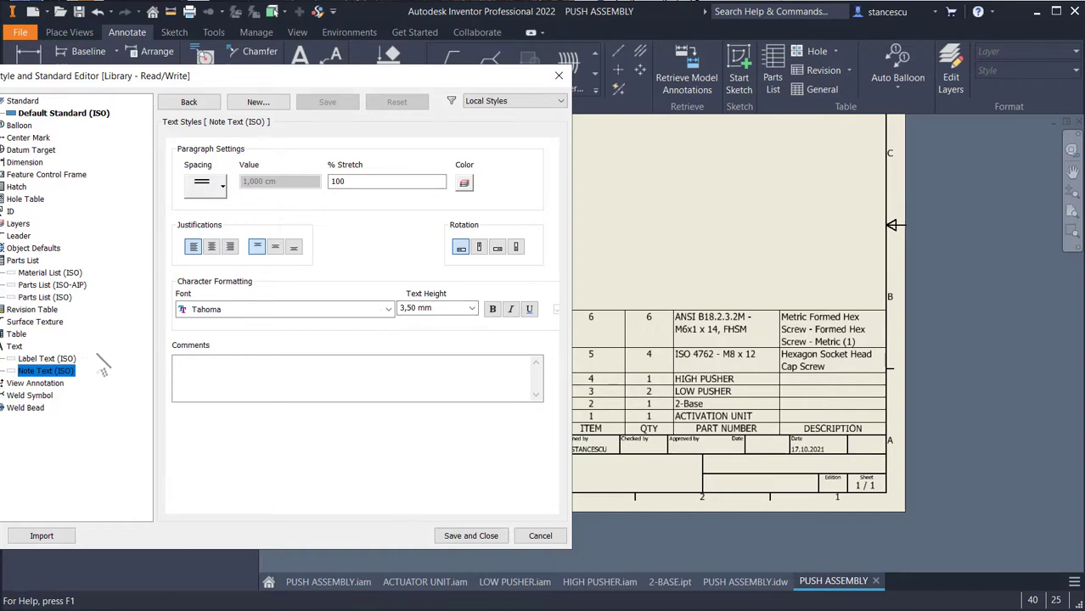
{"action": "left_click_drag", "start_coordinate": [480, 73], "coordinate": [573, 52]}
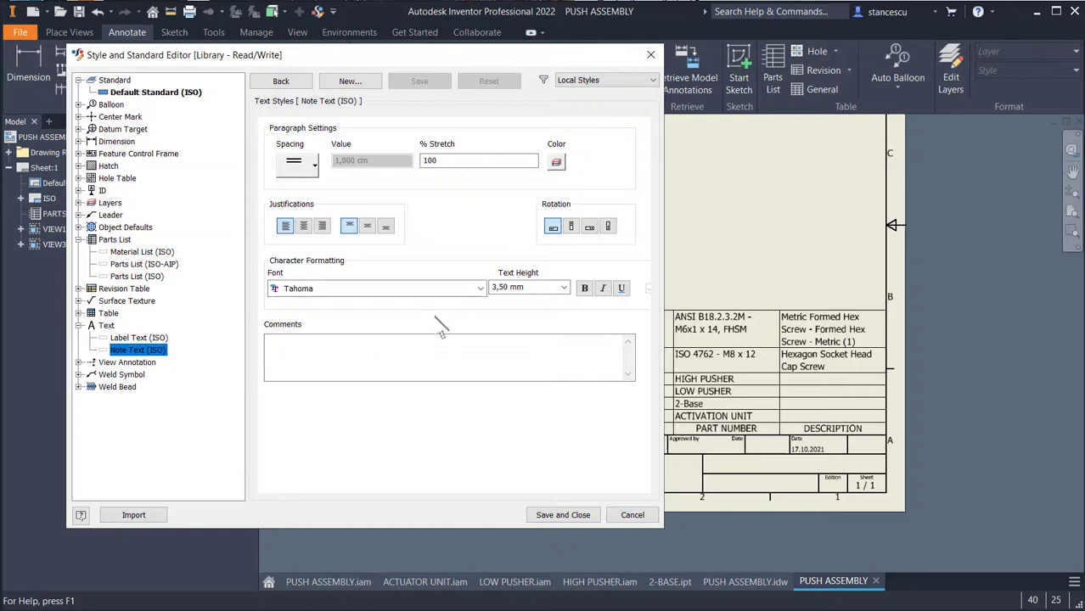
{"action": "left_click", "coordinate": [564, 289]}
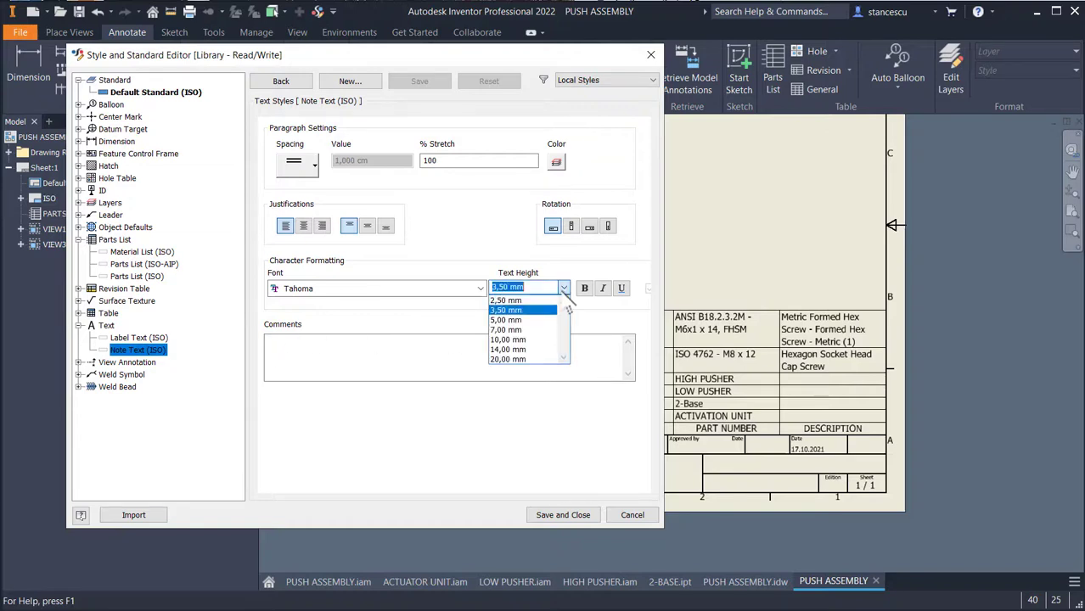
{"action": "left_click", "coordinate": [507, 301]}
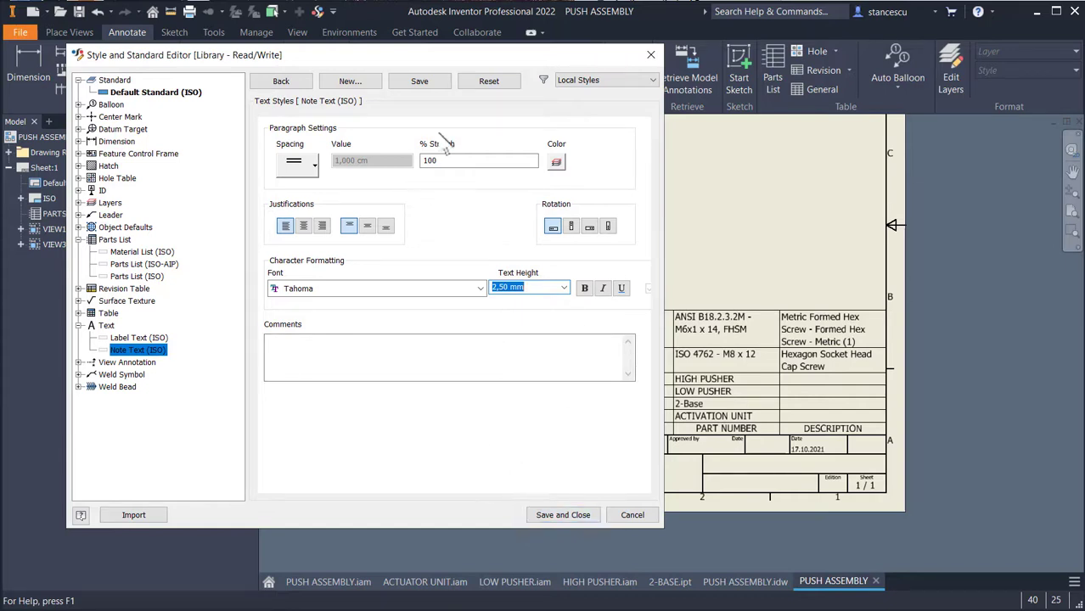
{"action": "left_click", "coordinate": [410, 82]}
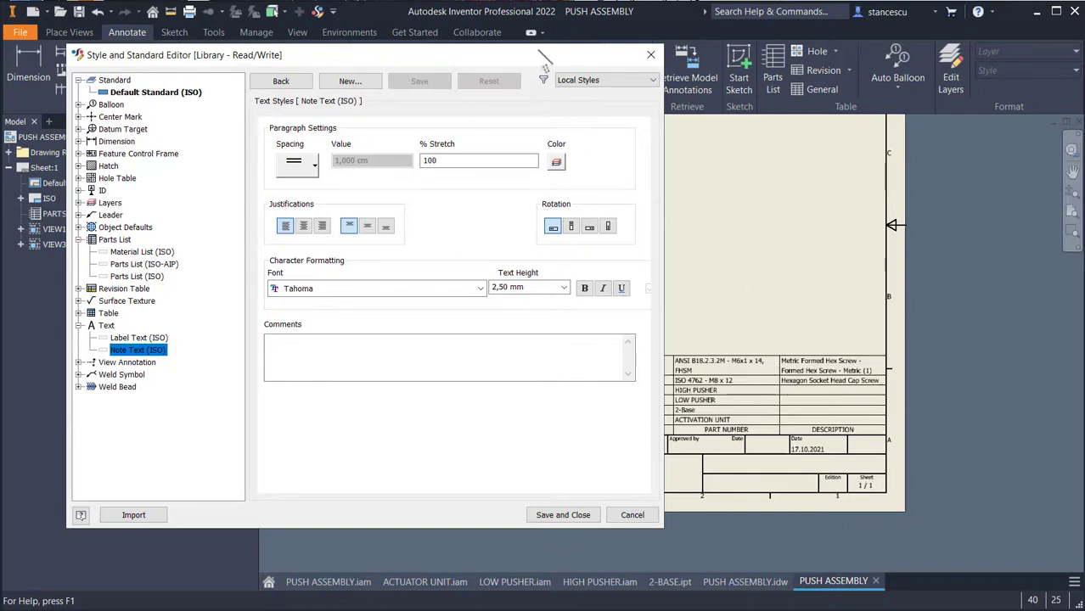
{"action": "mouse_move", "coordinate": [538, 54]}
{"action": "left_mouse_down"}
{"action": "mouse_move", "coordinate": [497, 76]}
{"action": "mouse_move", "coordinate": [287, 106]}
{"action": "left_mouse_up"}
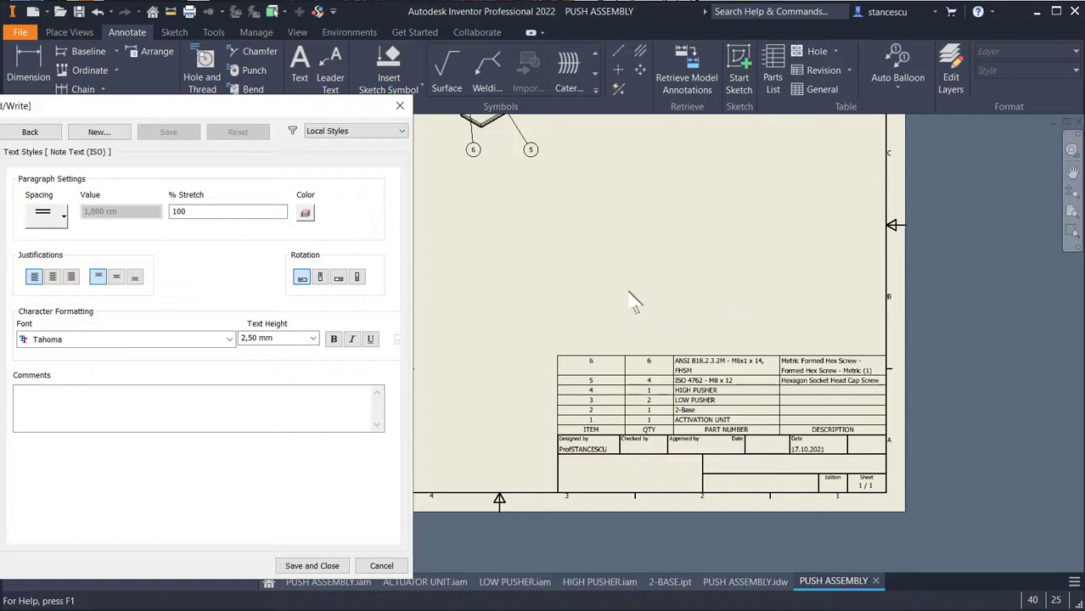
{"action": "left_click_drag", "start_coordinate": [304, 102], "coordinate": [390, 108]}
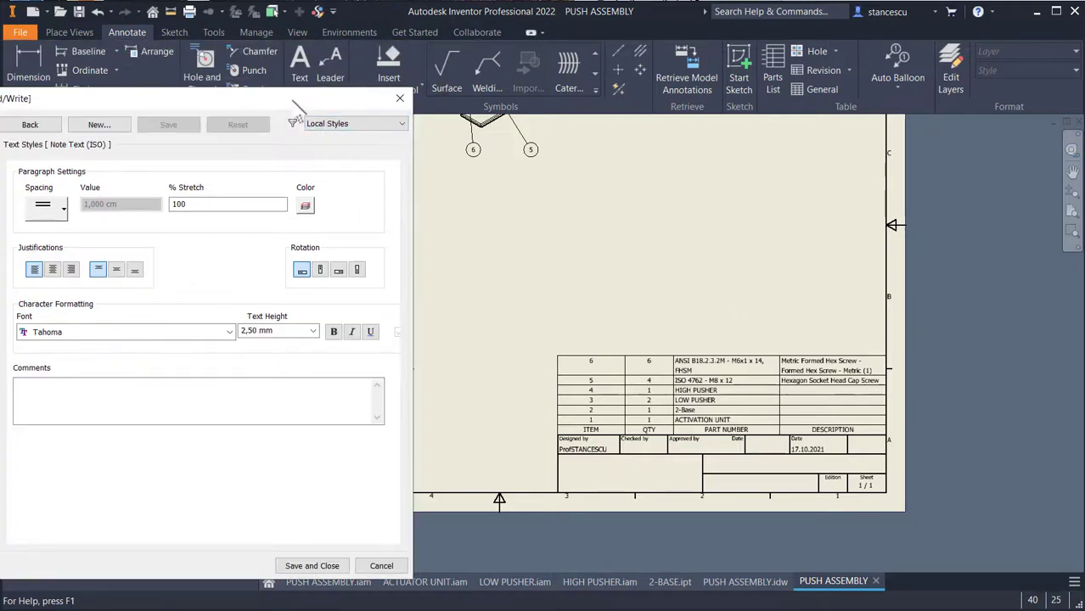
{"action": "left_click_drag", "start_coordinate": [297, 105], "coordinate": [568, 66]}
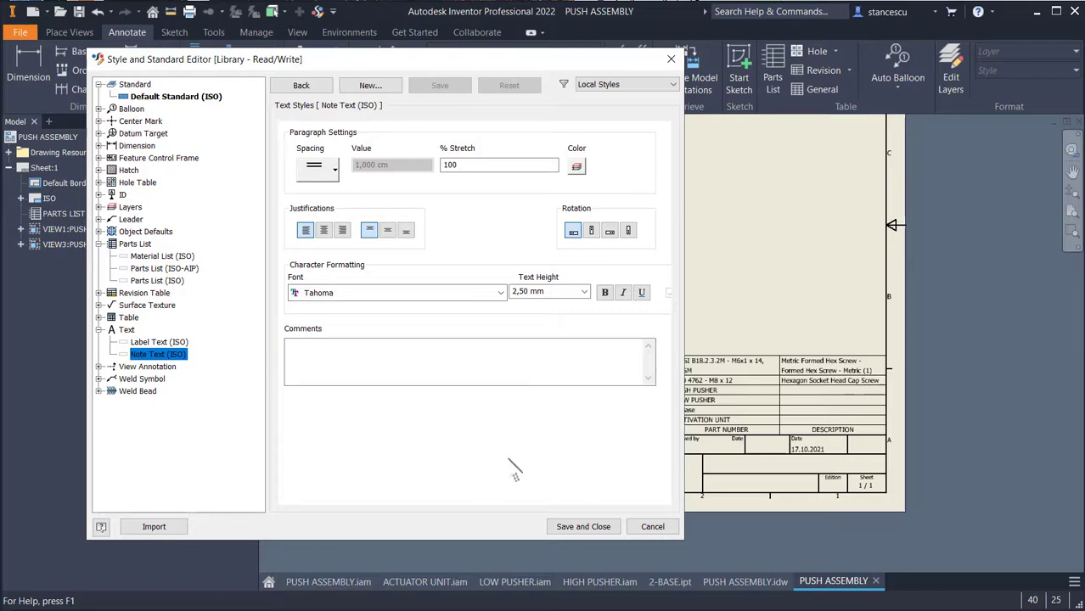
Save and close the style editor, then shift the isometric view down and right.
{"action": "left_click", "coordinate": [583, 527]}
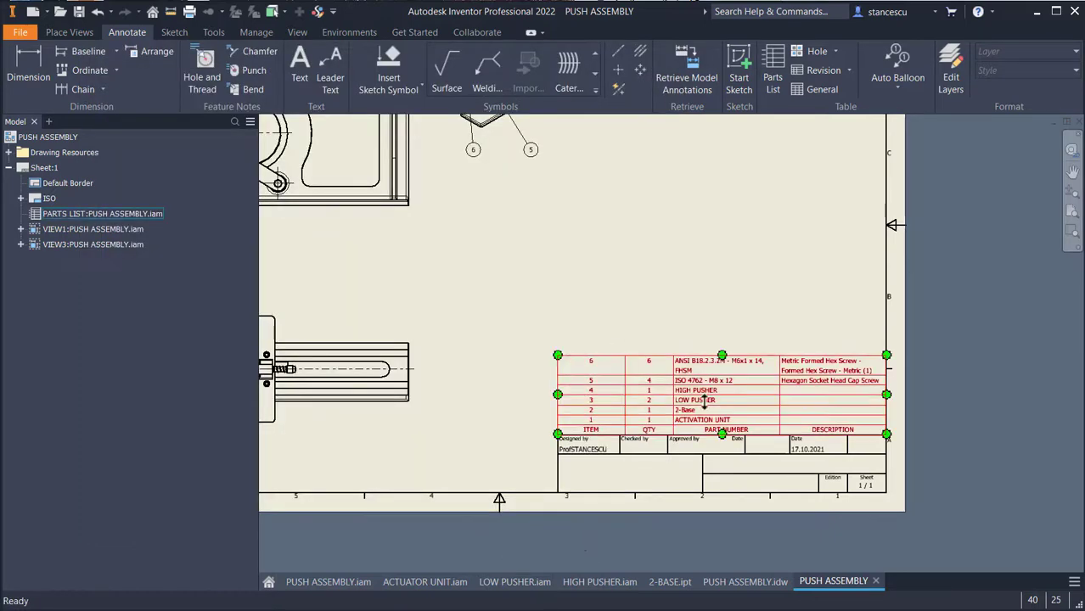
{"action": "scroll", "coordinate": [654, 391], "scroll_direction": "up", "scroll_amount": 4}
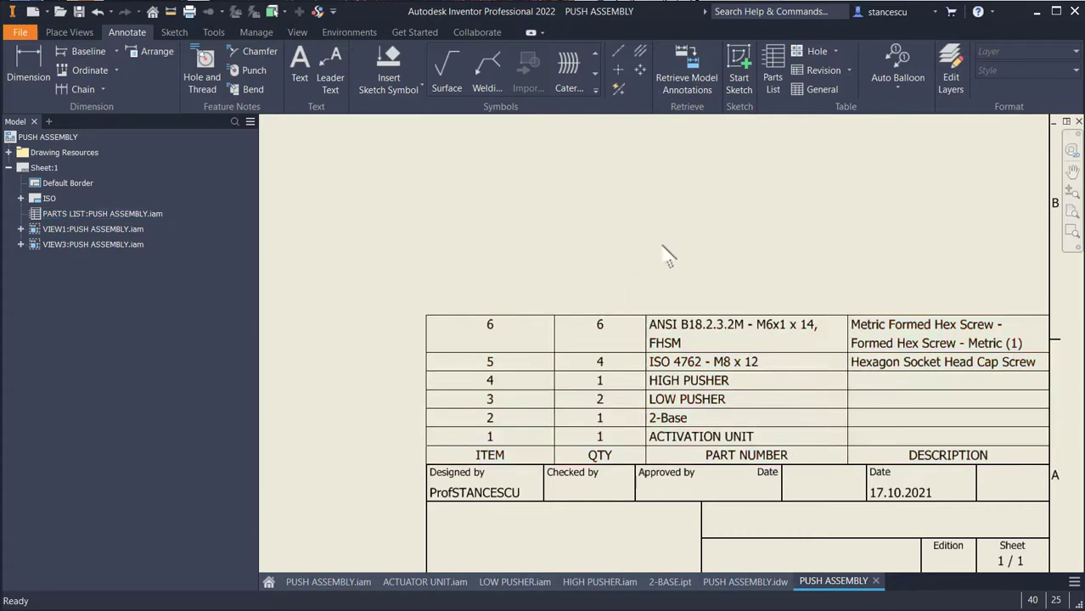
{"action": "key", "text": "Home"}
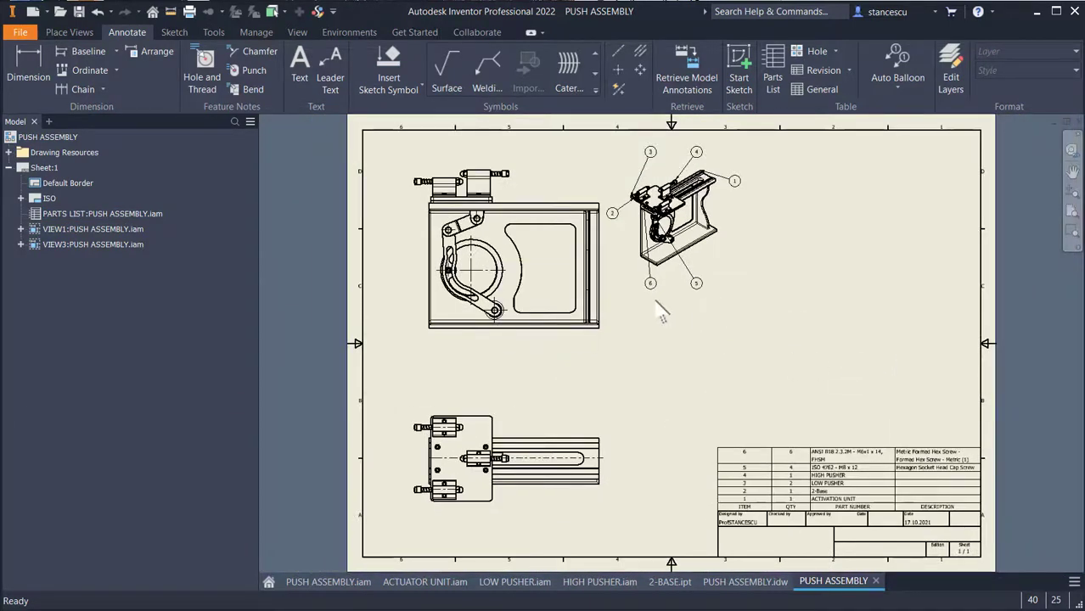
{"action": "left_click_drag", "start_coordinate": [726, 263], "coordinate": [773, 325]}
Frame the parts list on the sheet and switch to the PUSH ASSEMBLY.idw drawing.
{"action": "left_click", "coordinate": [739, 505]}
{"action": "scroll", "coordinate": [777, 488], "scroll_direction": "down", "scroll_amount": 3}
{"action": "middle_click_drag", "start_coordinate": [733, 422], "coordinate": [581, 278]}
{"action": "scroll", "coordinate": [582, 279], "scroll_direction": "down", "scroll_amount": 3}
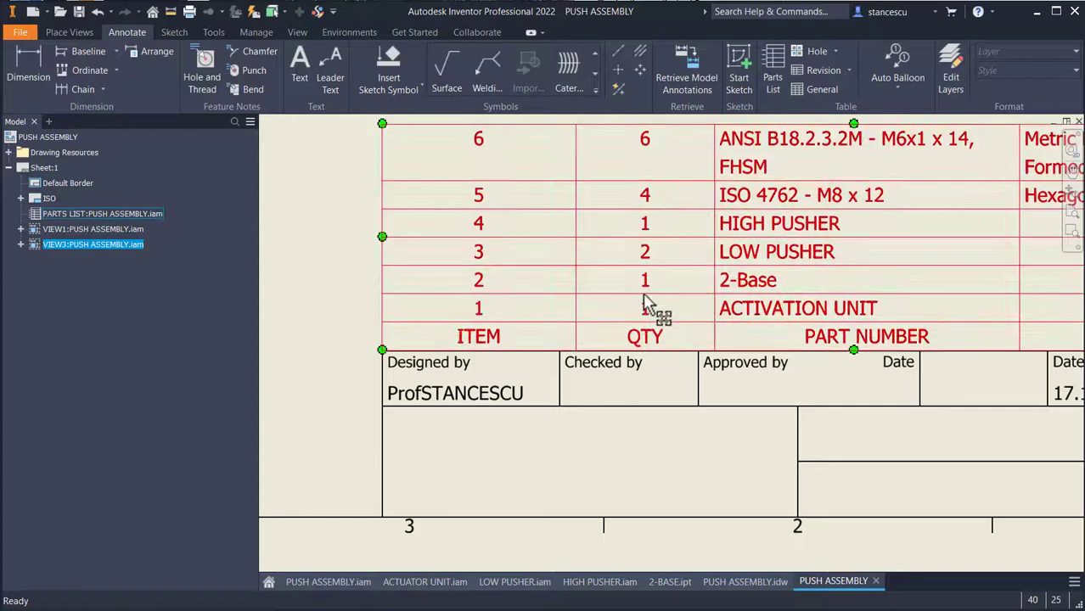
{"action": "scroll", "coordinate": [679, 267], "scroll_direction": "down", "scroll_amount": 2}
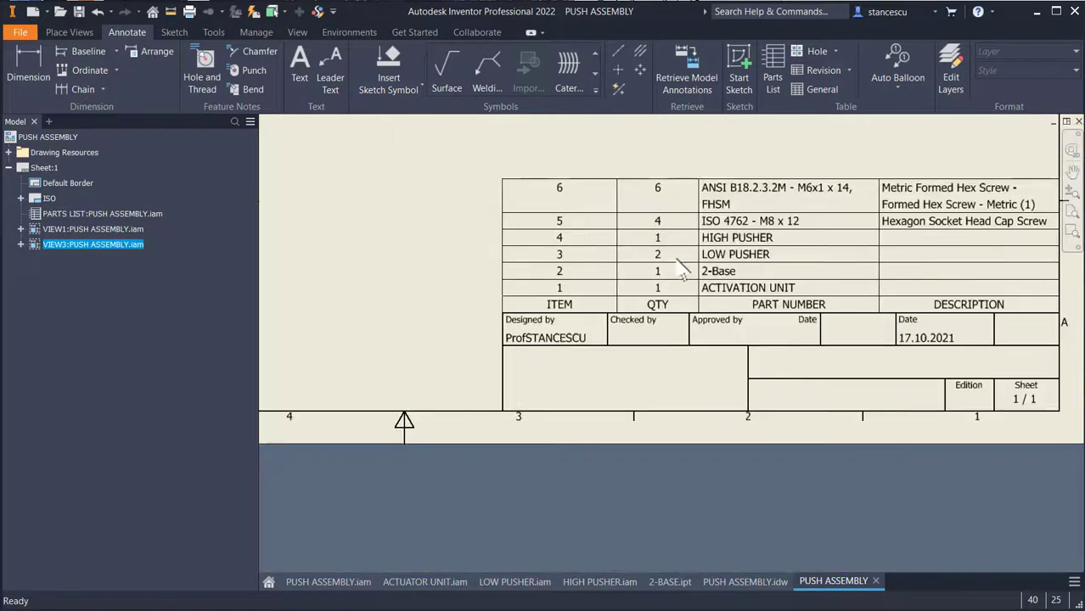
{"action": "middle_click_drag", "start_coordinate": [680, 267], "coordinate": [583, 338]}
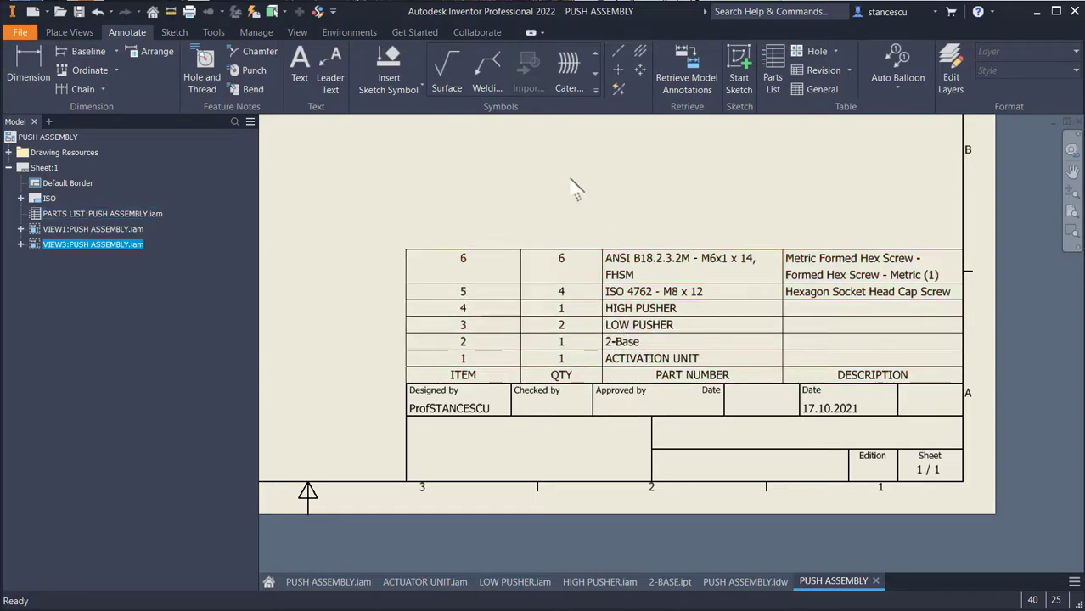
{"action": "left_click", "coordinate": [747, 588]}
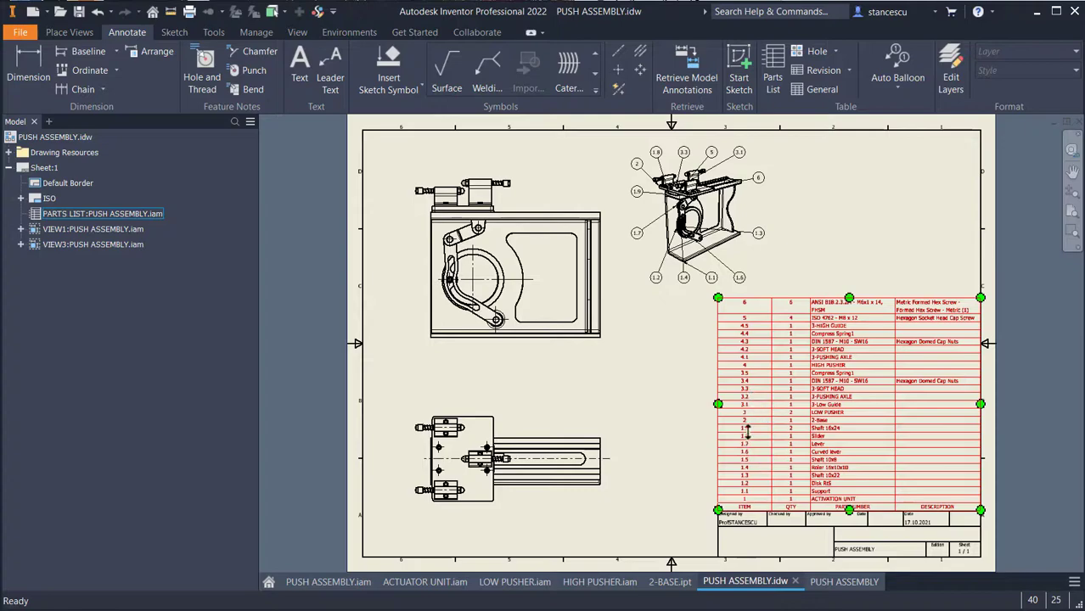
Zoom in and repeatedly select the parts list to inspect it, then fit the sheet.
{"action": "scroll", "coordinate": [748, 428], "scroll_direction": "up", "scroll_amount": 10}
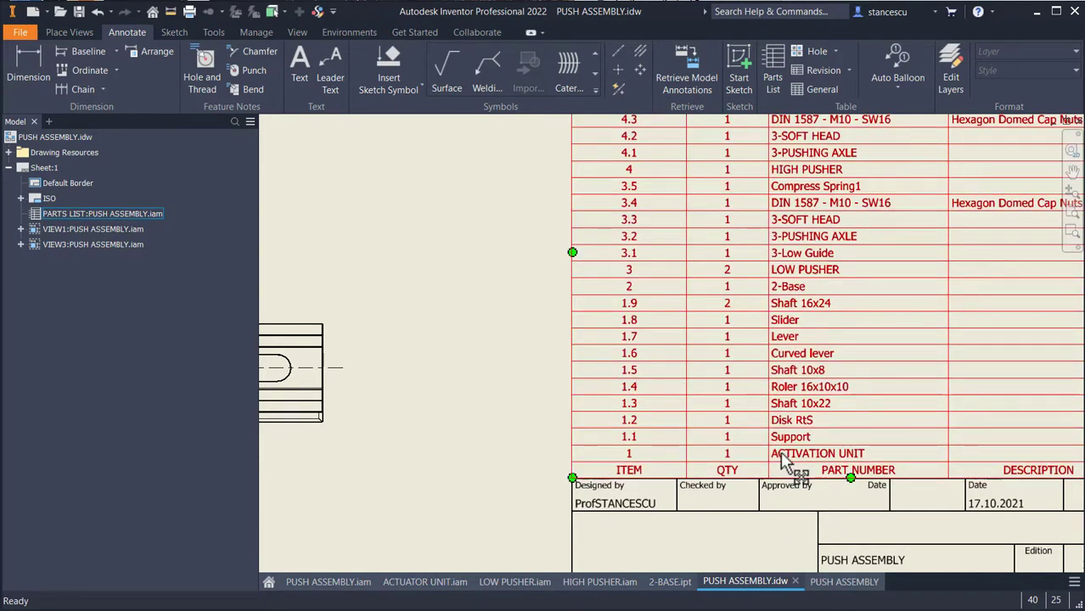
{"action": "key", "text": "Escape"}
{"action": "left_click", "coordinate": [670, 477]}
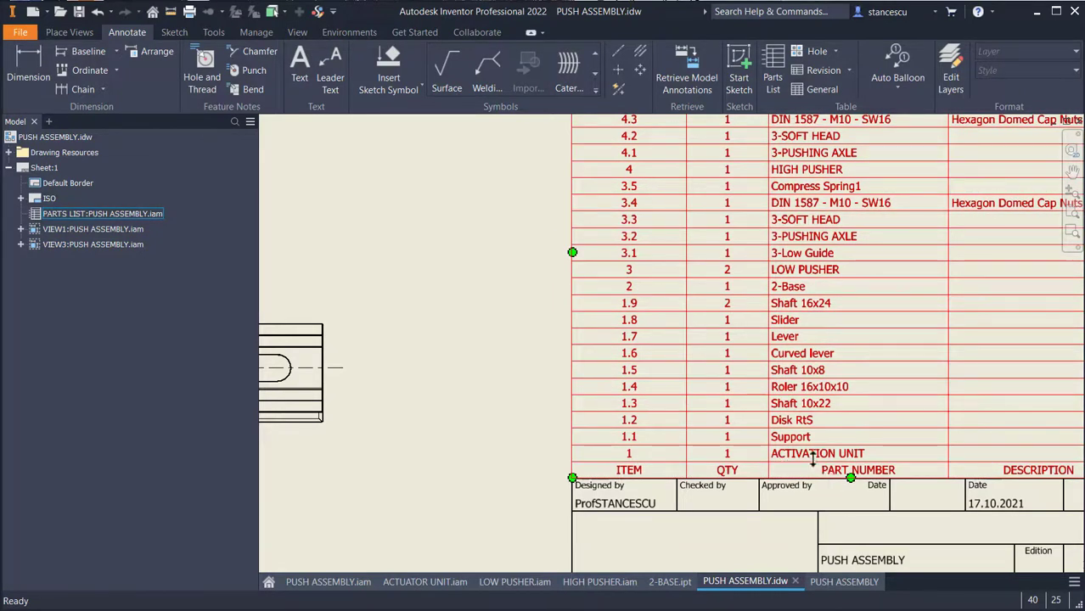
{"action": "key", "text": "Escape"}
{"action": "left_click", "coordinate": [642, 451]}
{"action": "key", "text": "Escape"}
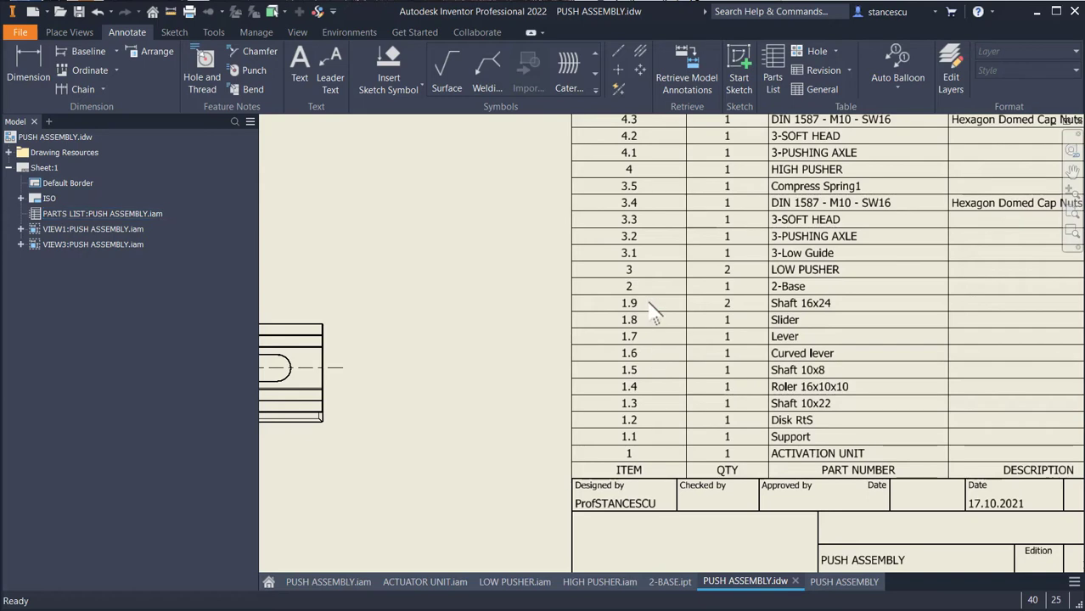
{"action": "left_click", "coordinate": [676, 409]}
{"action": "key", "text": "Escape"}
{"action": "key", "text": "Home"}
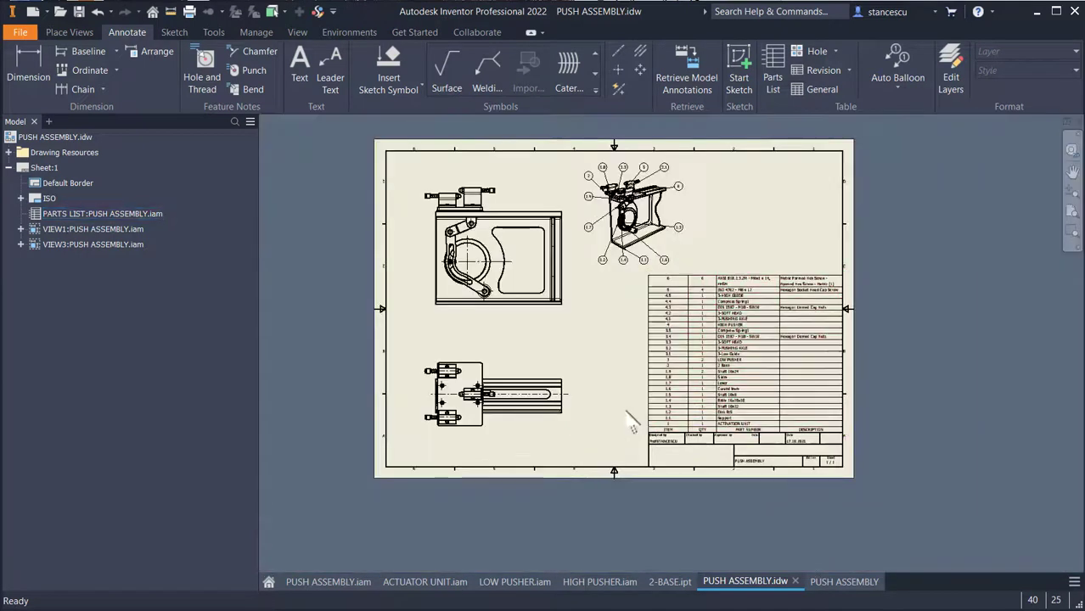
Check a circle in the front view and switch to the PUSH ASSEMBLY.iam model.
{"action": "left_click", "coordinate": [514, 263]}
{"action": "key", "text": "Escape"}
{"action": "scroll", "coordinate": [486, 235], "scroll_direction": "up", "scroll_amount": 3}
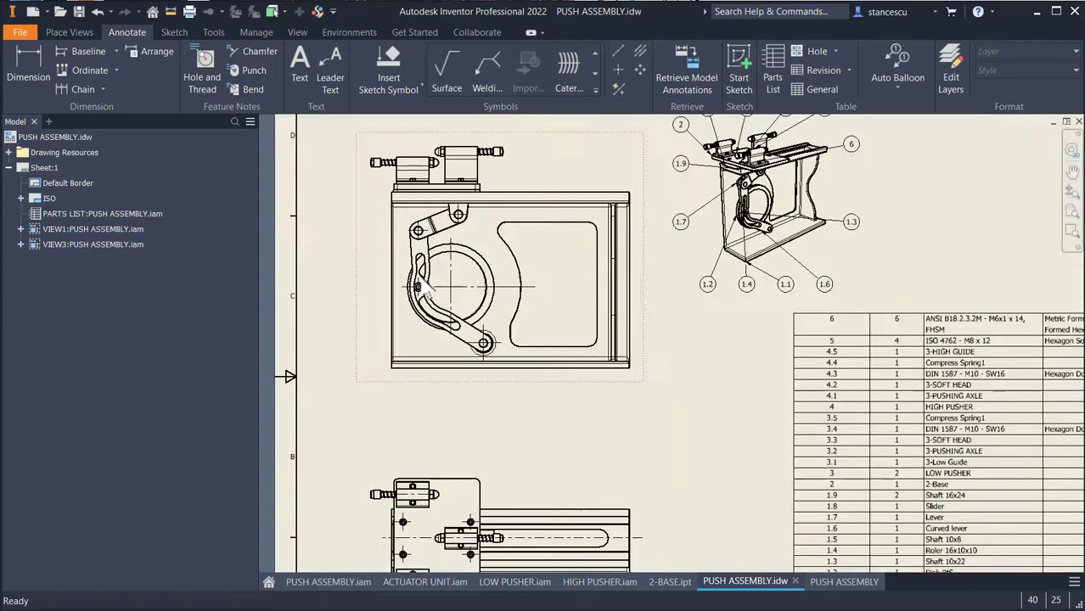
{"action": "scroll", "coordinate": [406, 287], "scroll_direction": "up", "scroll_amount": 3}
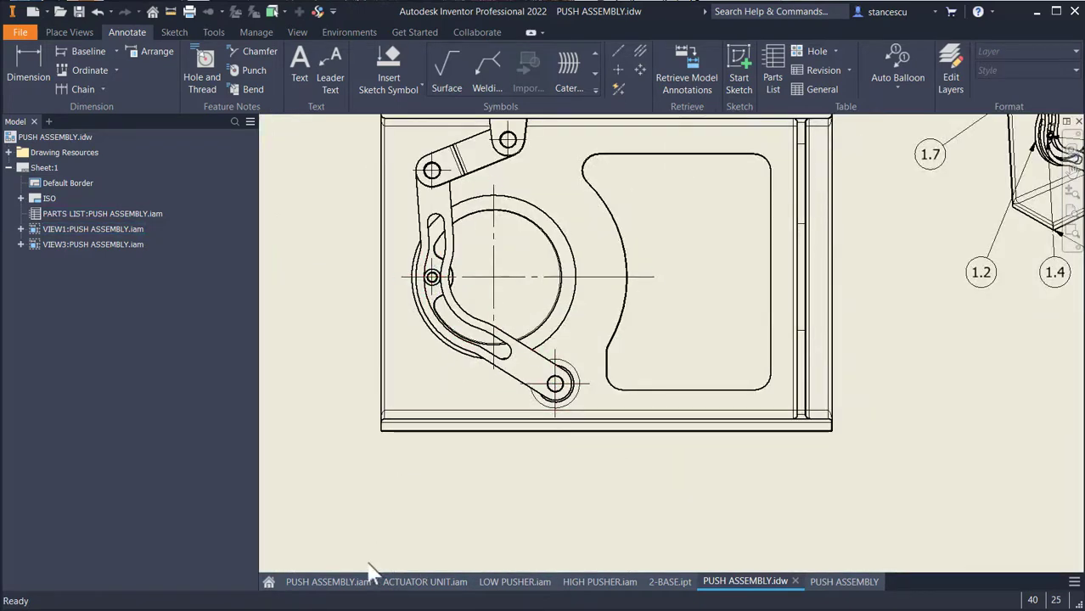
{"action": "left_click", "coordinate": [314, 584]}
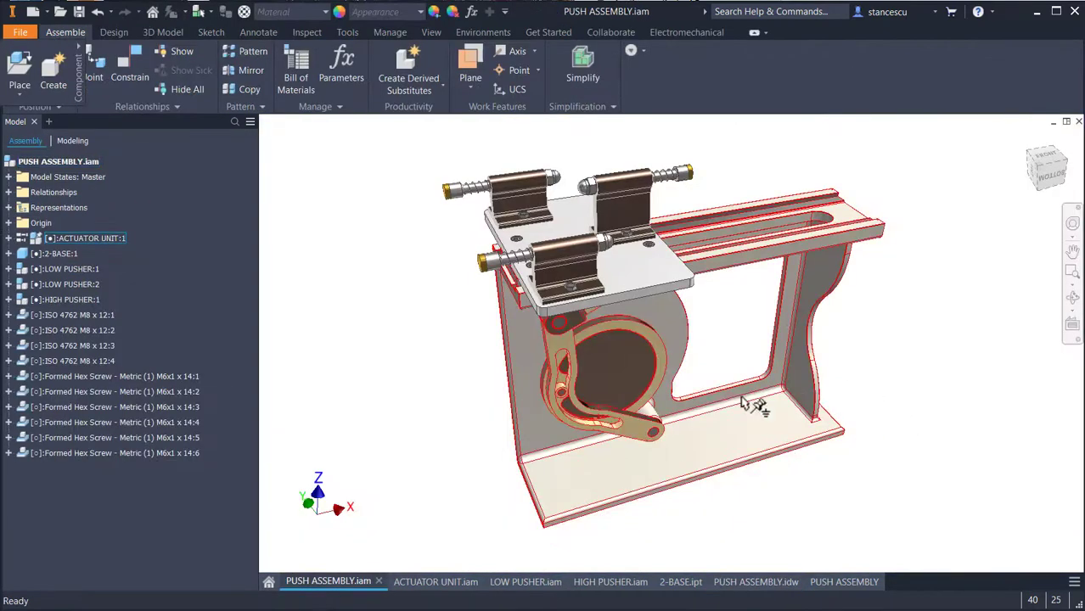
{"action": "middle_click_drag", "start_coordinate": [695, 402], "coordinate": [919, 287], "text": "shift"}
{"action": "middle_click_drag", "start_coordinate": [715, 242], "coordinate": [609, 278], "text": "shift"}
{"action": "middle_click_drag", "start_coordinate": [790, 281], "coordinate": [680, 340], "text": "shift"}
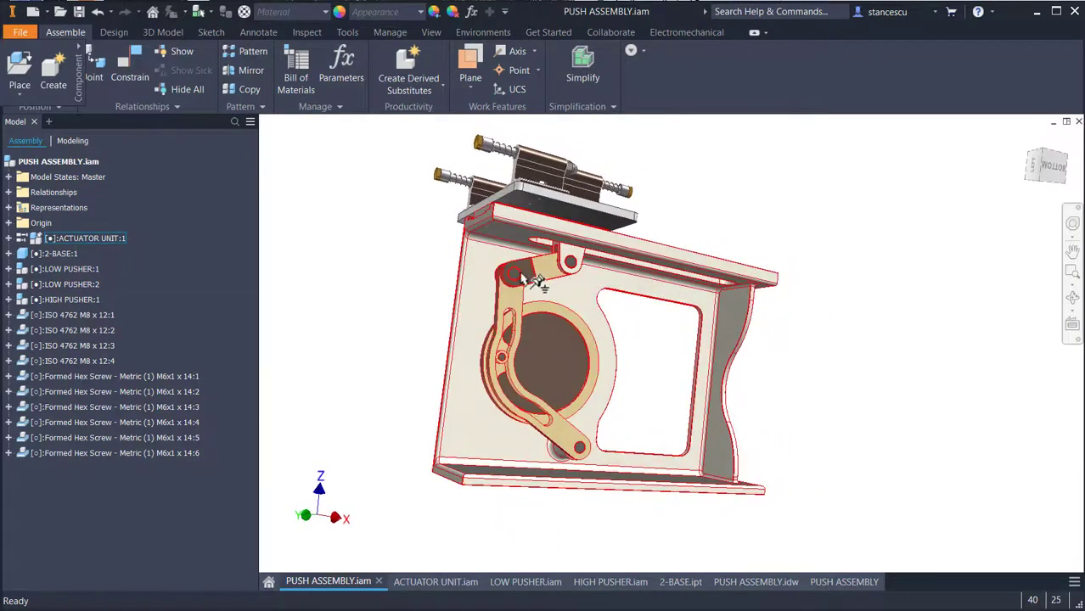
{"action": "middle_click_drag", "start_coordinate": [484, 417], "coordinate": [645, 321], "text": "shift"}
{"action": "middle_click_drag", "start_coordinate": [544, 330], "coordinate": [817, 365], "text": "shift"}
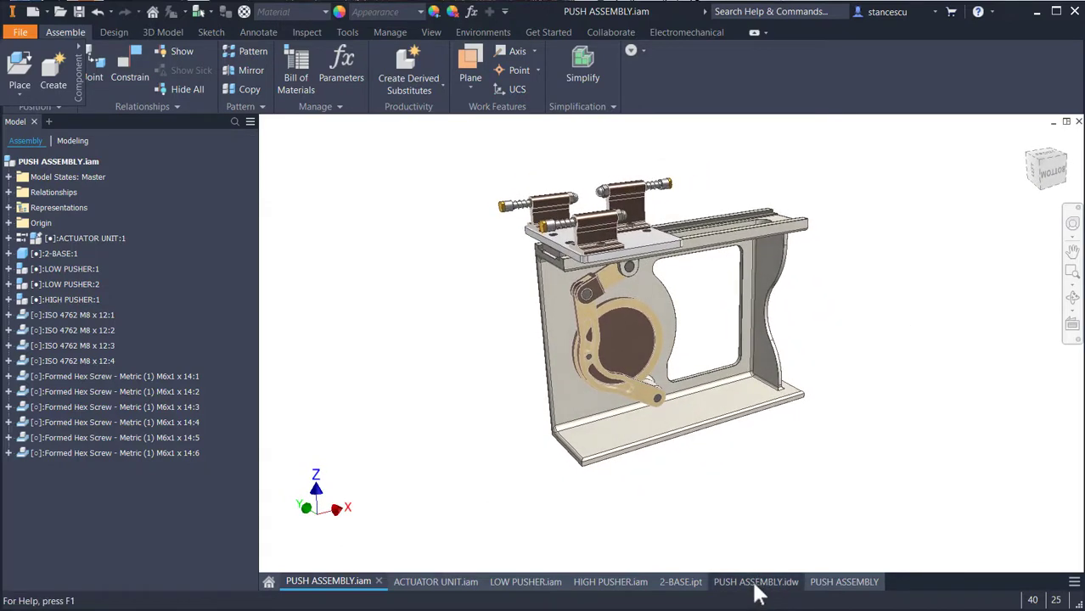
Return to PUSH ASSEMBLY.idw and inspect its multi-level parts list down to item 4.5.
{"action": "left_click", "coordinate": [757, 583]}
{"action": "scroll", "coordinate": [833, 399], "scroll_direction": "up", "scroll_amount": 1}
{"action": "scroll", "coordinate": [832, 399], "scroll_direction": "up", "scroll_amount": 2}
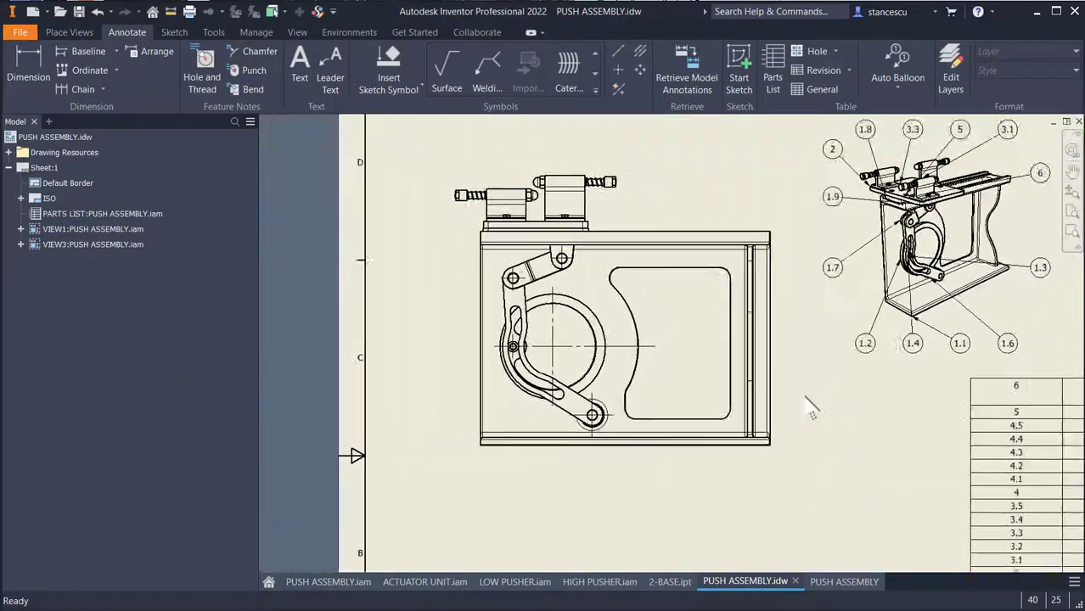
{"action": "scroll", "coordinate": [617, 321], "scroll_direction": "down", "scroll_amount": 4}
{"action": "scroll", "coordinate": [618, 324], "scroll_direction": "down", "scroll_amount": 1}
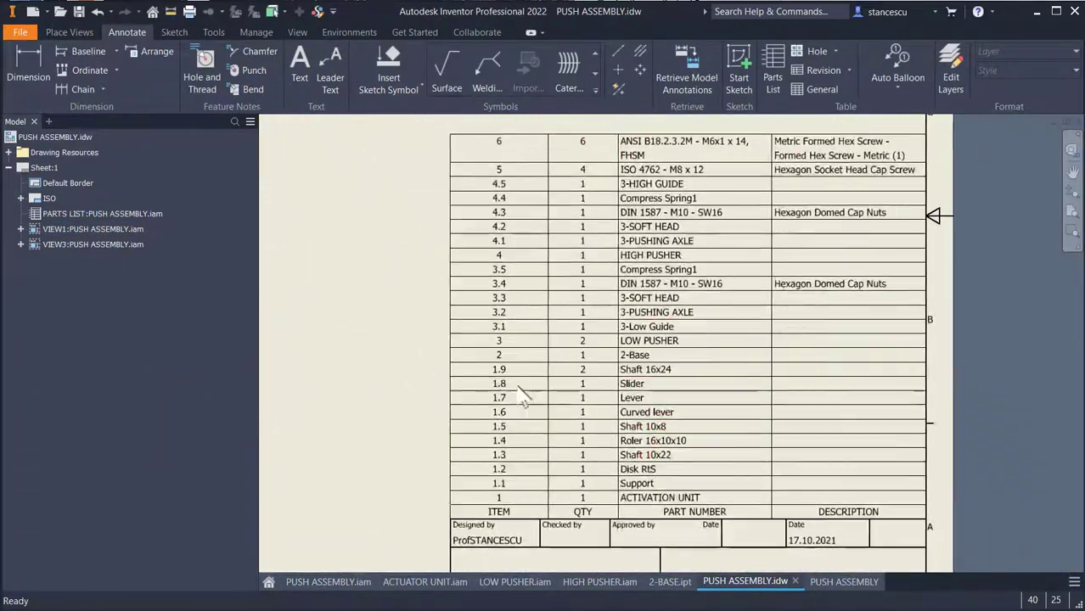
{"action": "left_click", "coordinate": [484, 311]}
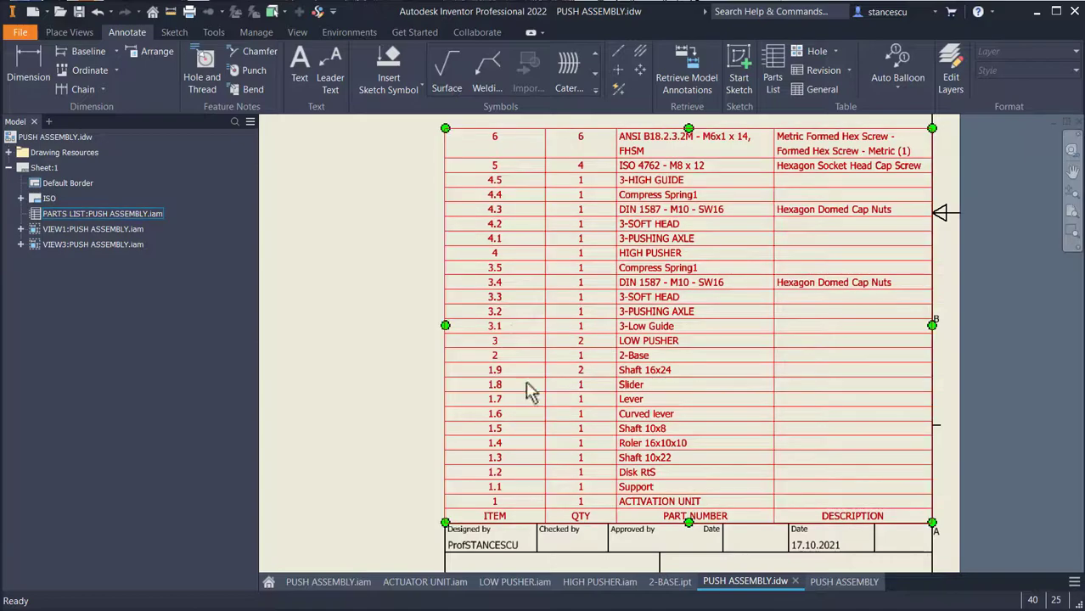
{"action": "key", "text": "Escape"}
{"action": "scroll", "coordinate": [427, 416], "scroll_direction": "up", "scroll_amount": 1}
{"action": "middle_click_drag", "start_coordinate": [427, 416], "coordinate": [629, 376]}
Open the Bill of Materials from the six-row parts list in the PUSH ASSEMBLY drawing.
{"action": "left_click", "coordinate": [813, 583]}
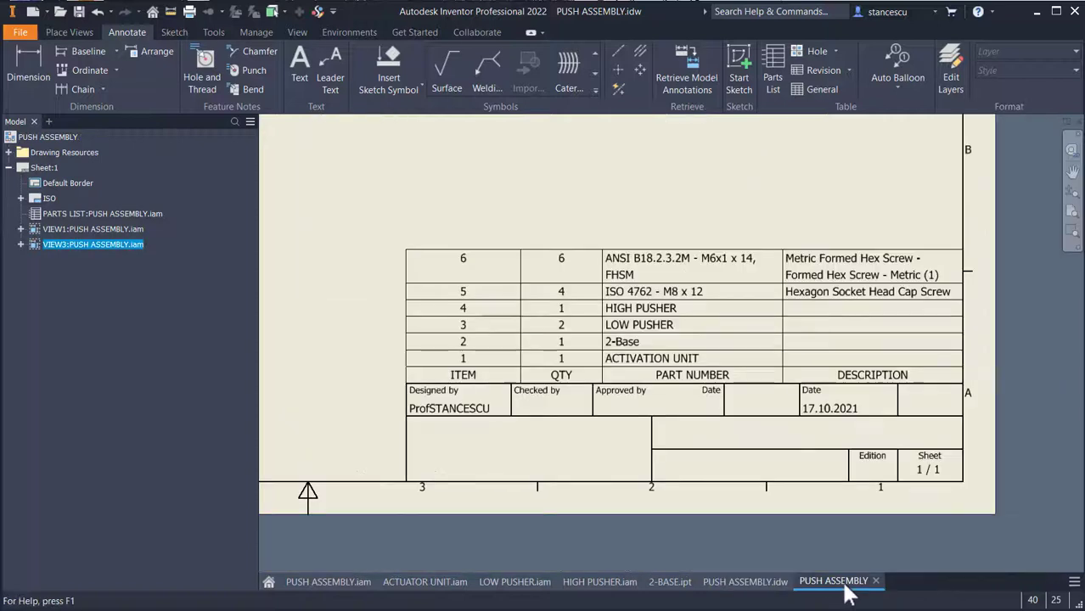
{"action": "left_click", "coordinate": [628, 284]}
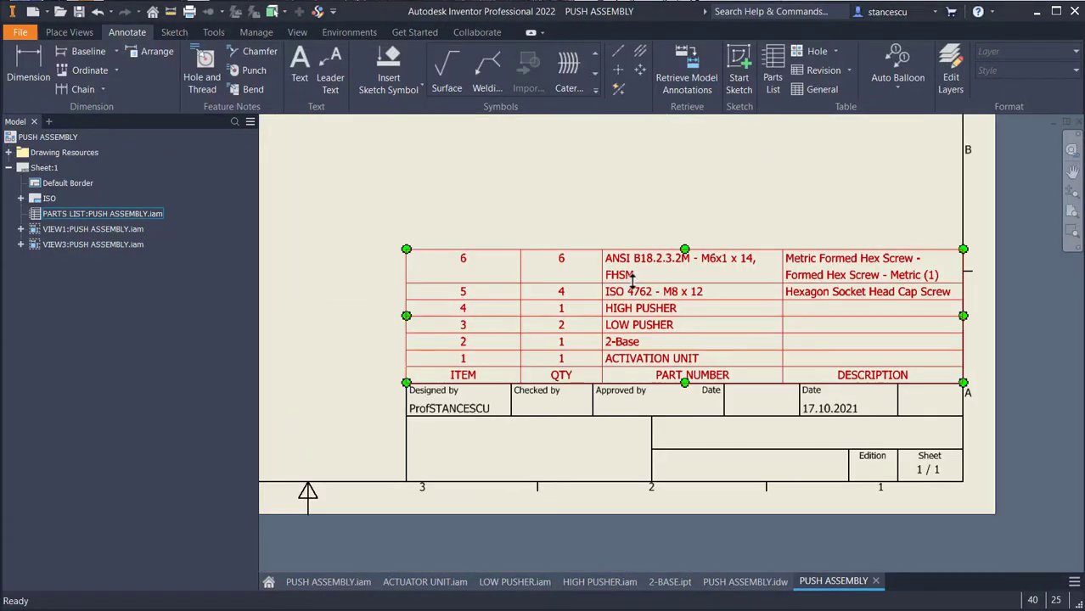
{"action": "right_click", "coordinate": [632, 280]}
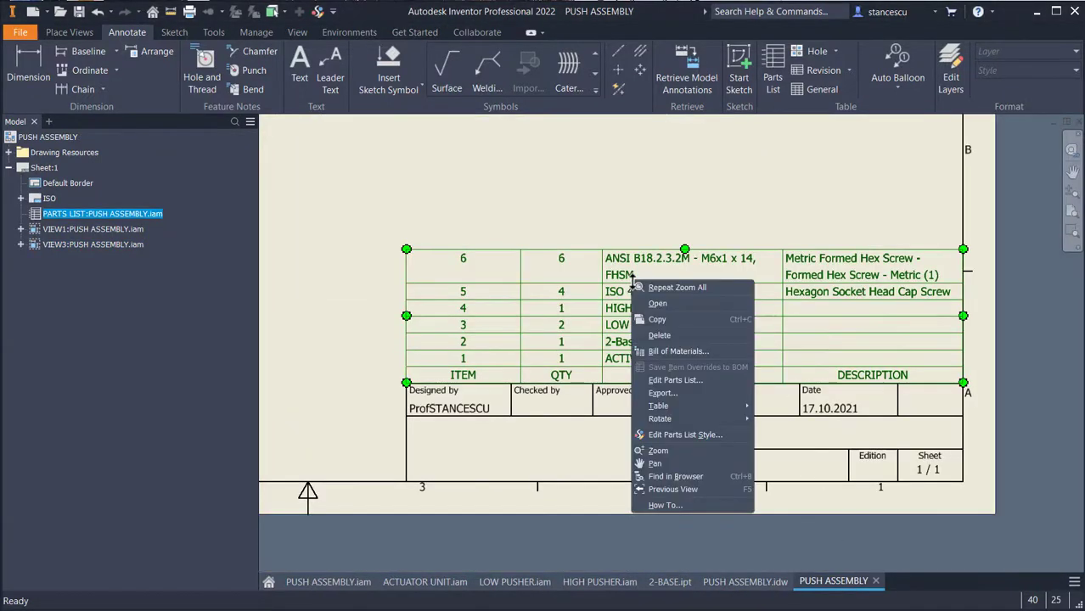
{"action": "left_click", "coordinate": [666, 351]}
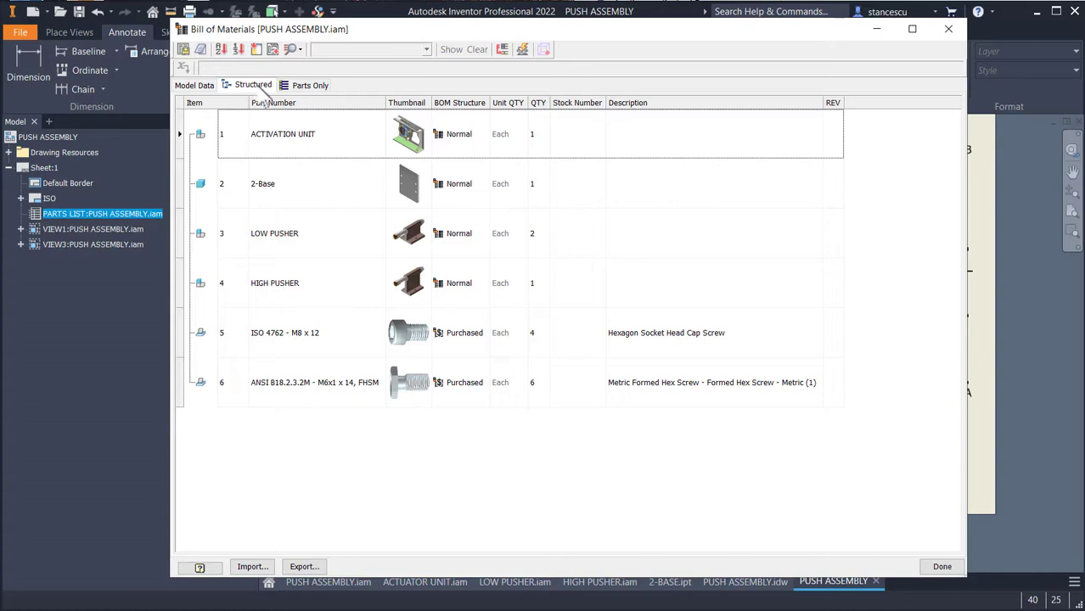
Set the Structured view's Level to All Levels in its View Properties.
{"action": "right_click", "coordinate": [262, 90]}
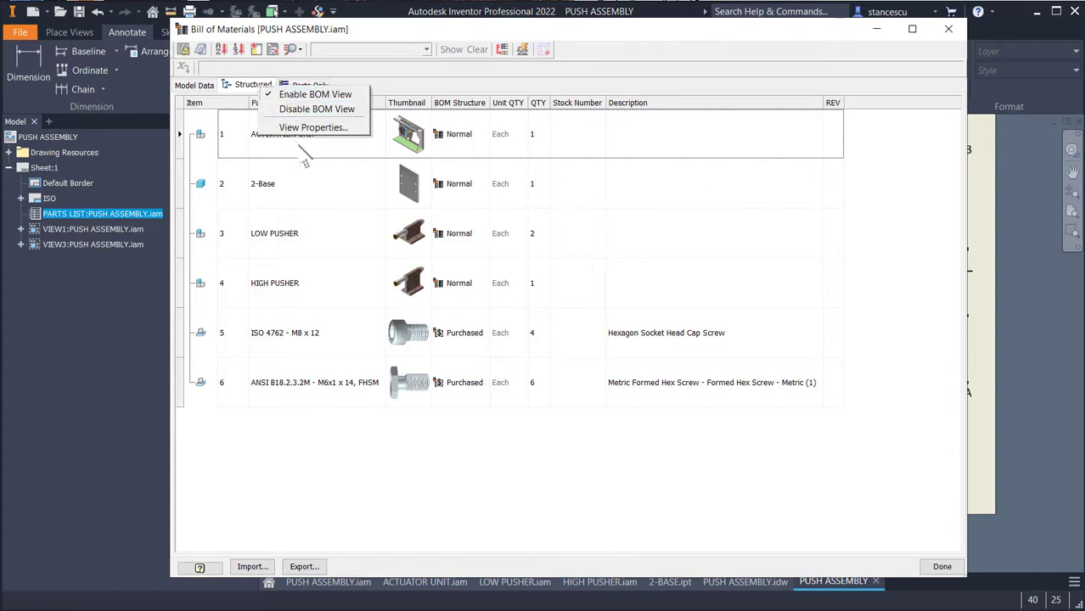
{"action": "left_click", "coordinate": [313, 128]}
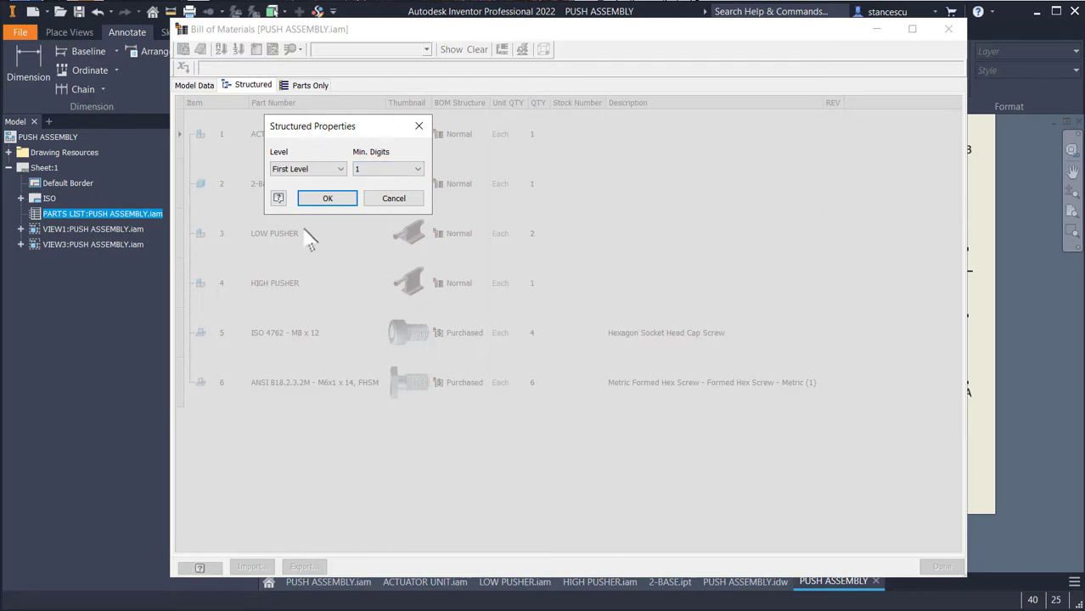
{"action": "left_click", "coordinate": [341, 169]}
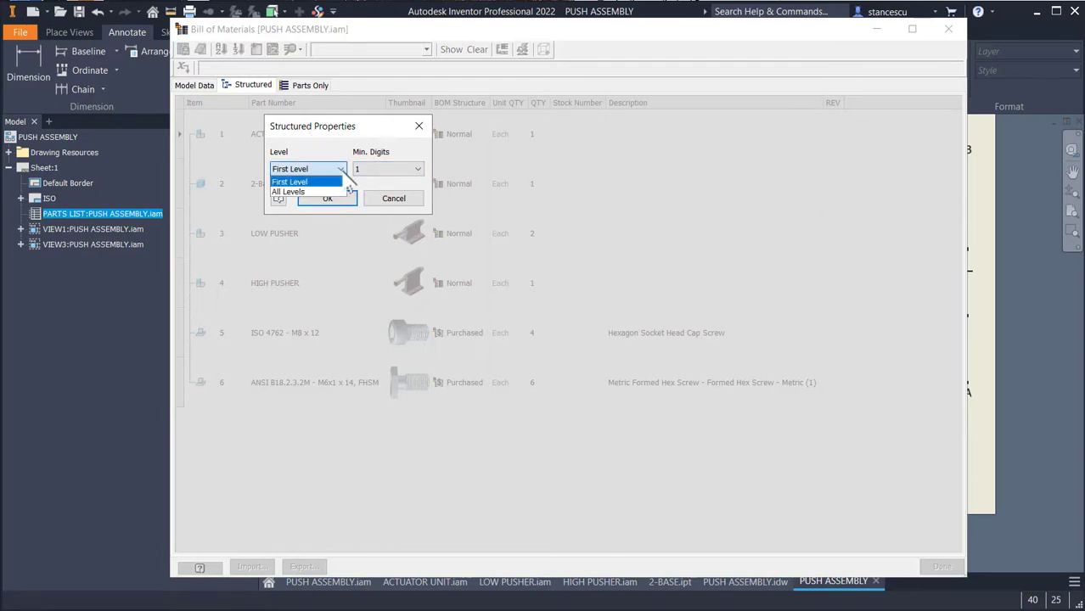
{"action": "left_click", "coordinate": [297, 192]}
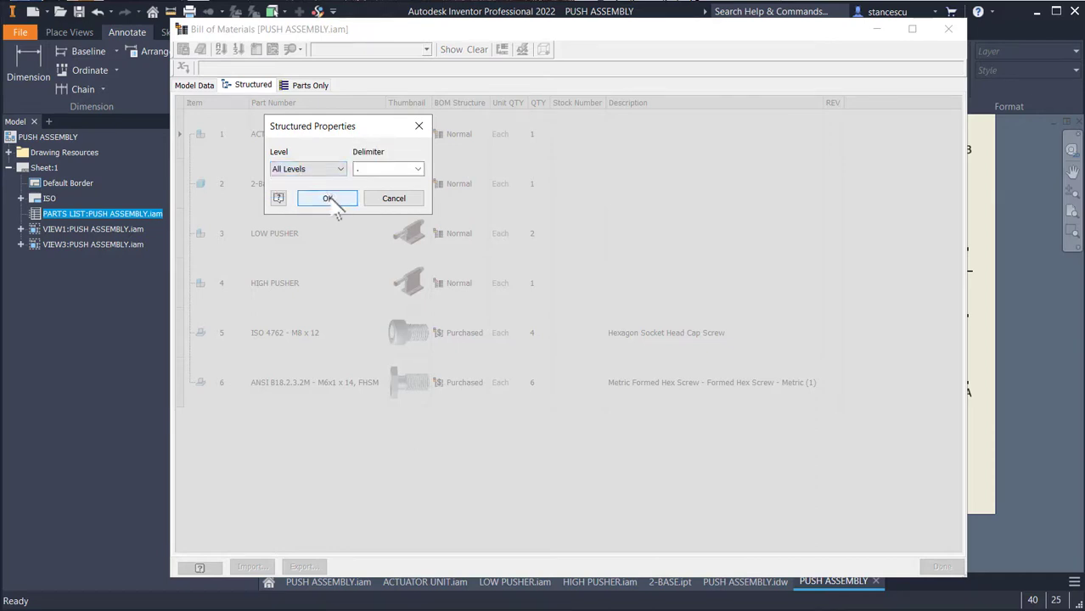
{"action": "left_click", "coordinate": [328, 199]}
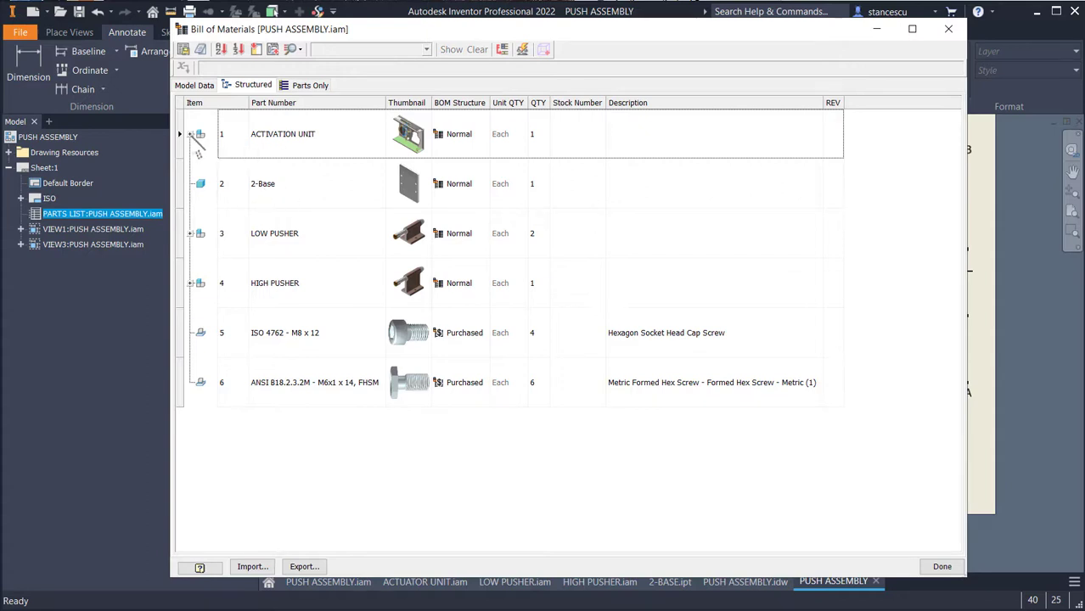
Expand ACTIVATION UNIT and other sub-assemblies to review sub-items 1.1–1.9 and 4.1–4.5, then close the BOM.
{"action": "left_click", "coordinate": [191, 134]}
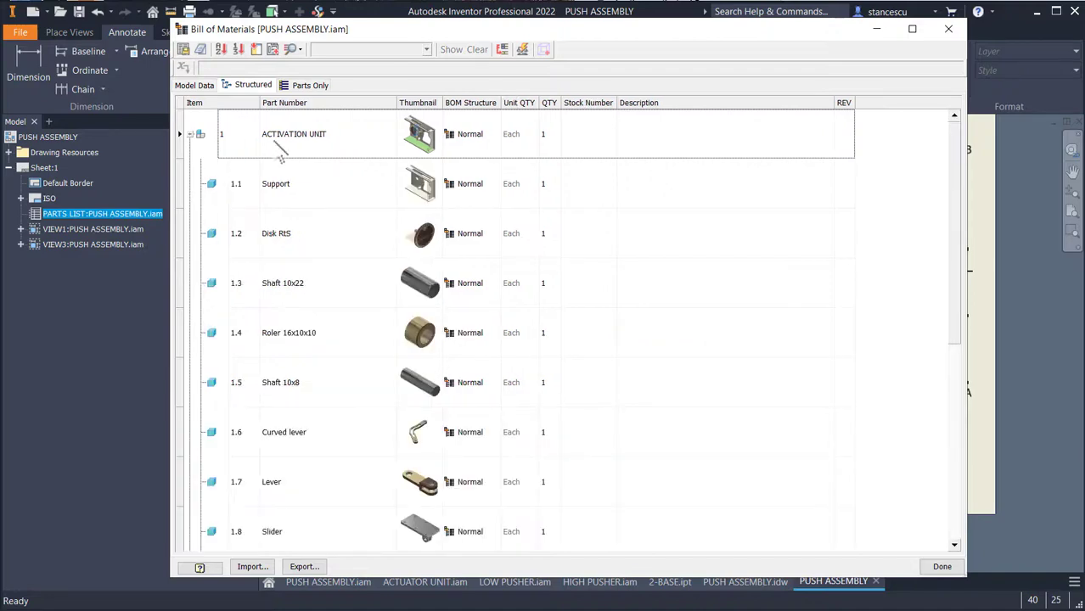
{"action": "scroll", "coordinate": [234, 302], "scroll_direction": "down", "scroll_amount": 2}
{"action": "scroll", "coordinate": [233, 297], "scroll_direction": "down", "scroll_amount": 4}
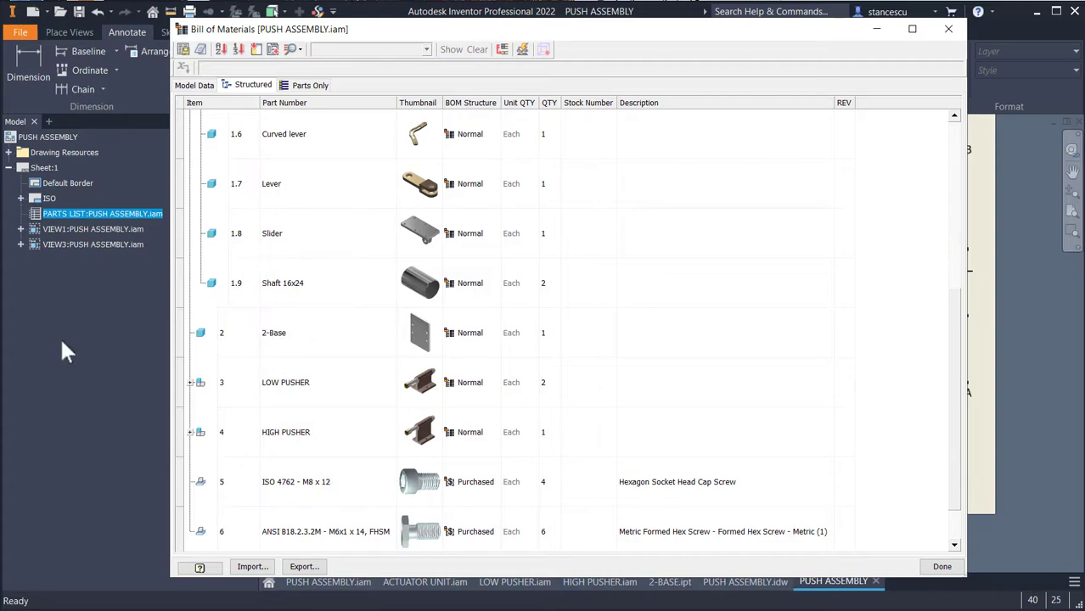
{"action": "left_click_drag", "start_coordinate": [219, 370], "coordinate": [194, 392]}
{"action": "left_click_drag", "start_coordinate": [513, 339], "coordinate": [276, 342]}
{"action": "left_click_drag", "start_coordinate": [197, 378], "coordinate": [321, 337]}
{"action": "left_click_drag", "start_coordinate": [135, 446], "coordinate": [226, 433]}
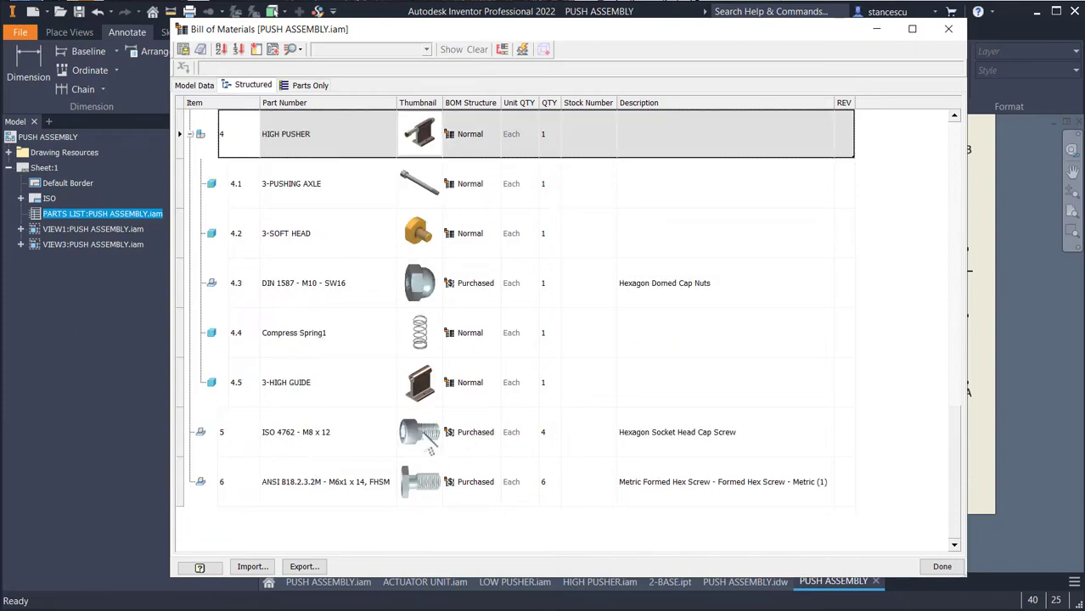
{"action": "left_click_drag", "start_coordinate": [354, 417], "coordinate": [317, 429]}
{"action": "scroll", "coordinate": [635, 327], "scroll_direction": "up", "scroll_amount": 10}
{"action": "left_click_drag", "start_coordinate": [635, 327], "coordinate": [583, 342]}
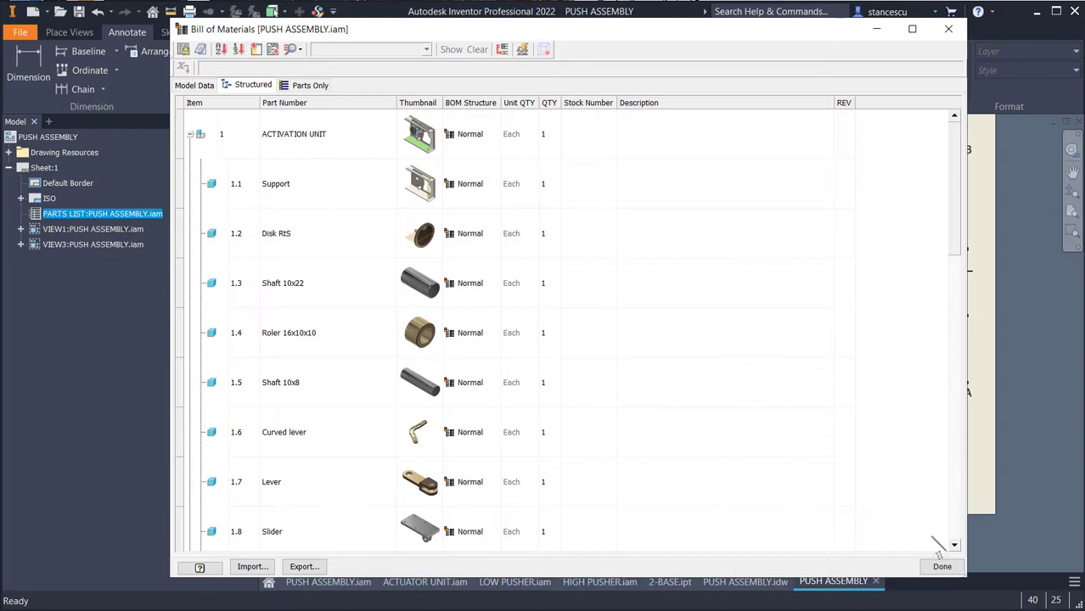
{"action": "left_click", "coordinate": [951, 566]}
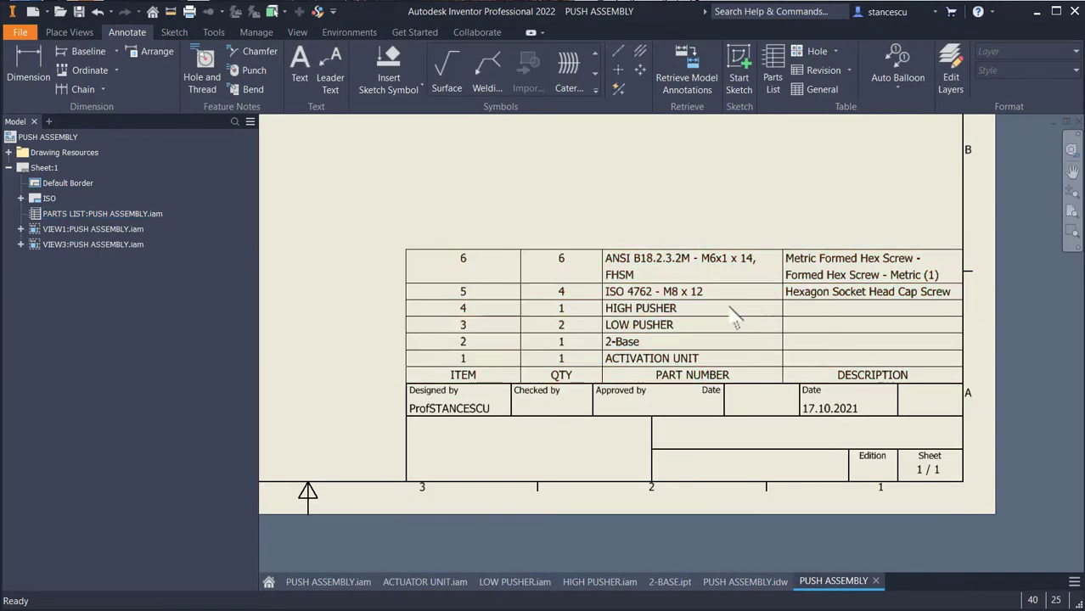
Edit the parts list to expand the ACTIVATION UNIT, LOW PUSHER and HIGH PUSHER rows, and apply.
{"action": "left_click", "coordinate": [682, 304]}
{"action": "right_click", "coordinate": [681, 304]}
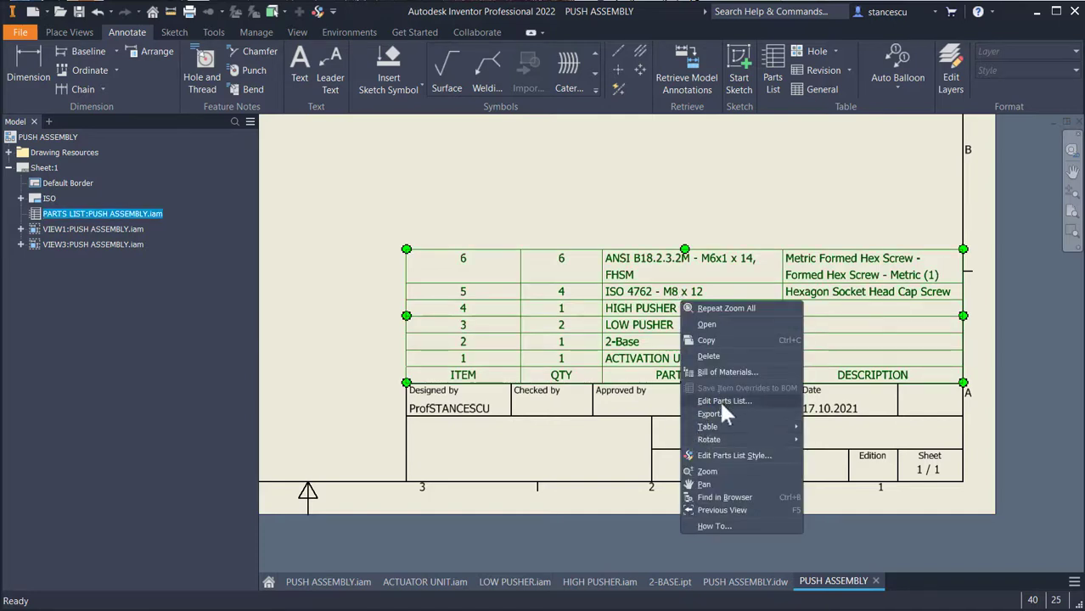
{"action": "left_click", "coordinate": [719, 401]}
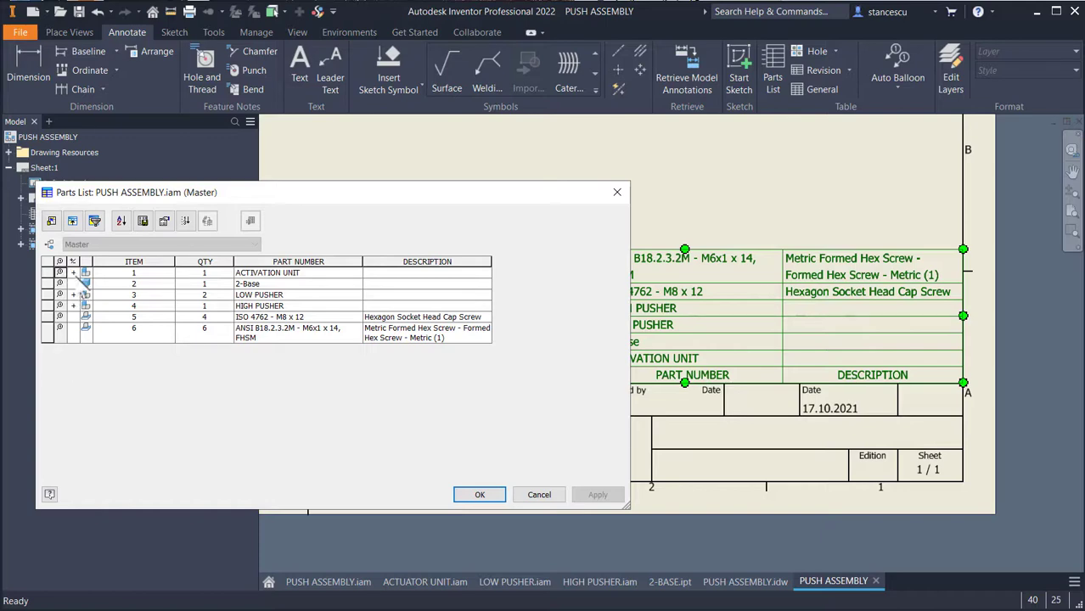
{"action": "left_click", "coordinate": [74, 272]}
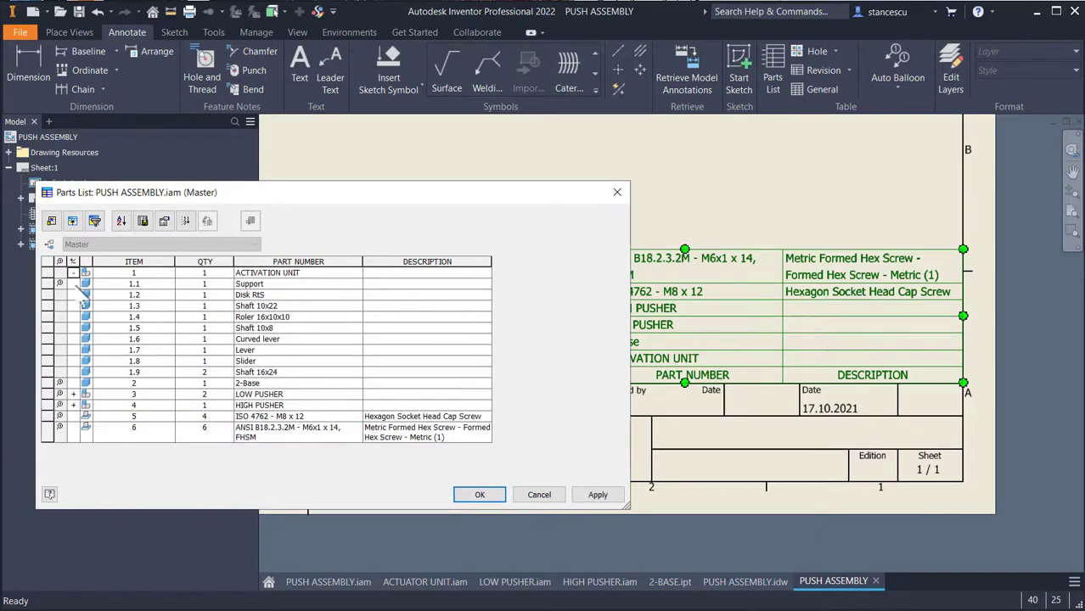
{"action": "left_click", "coordinate": [74, 394]}
{"action": "scroll", "coordinate": [81, 441], "scroll_direction": "down", "scroll_amount": 1}
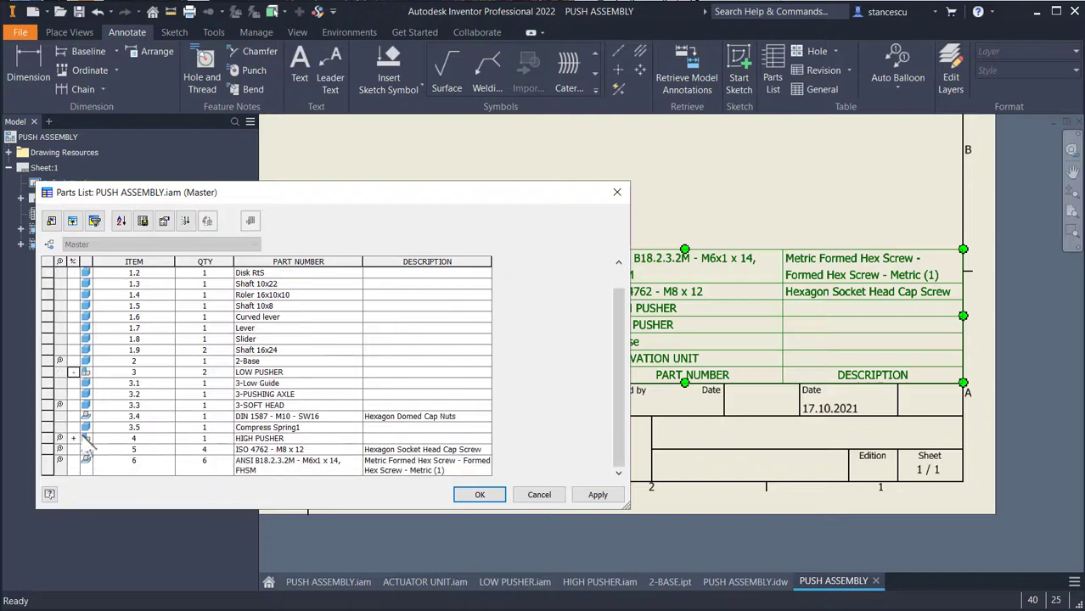
{"action": "left_click", "coordinate": [74, 438]}
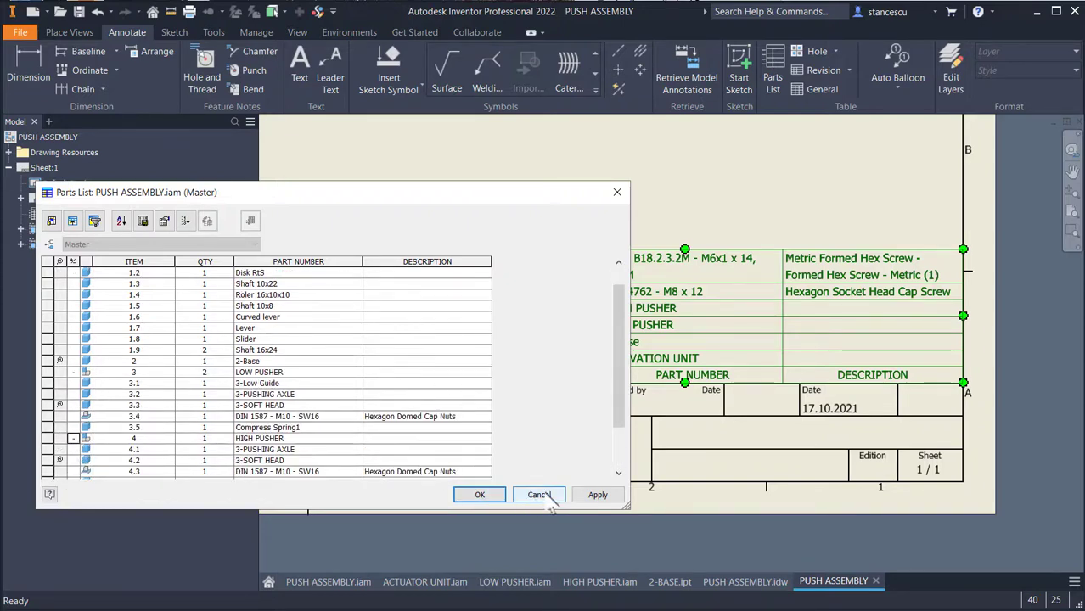
{"action": "scroll", "coordinate": [343, 399], "scroll_direction": "down", "scroll_amount": 2}
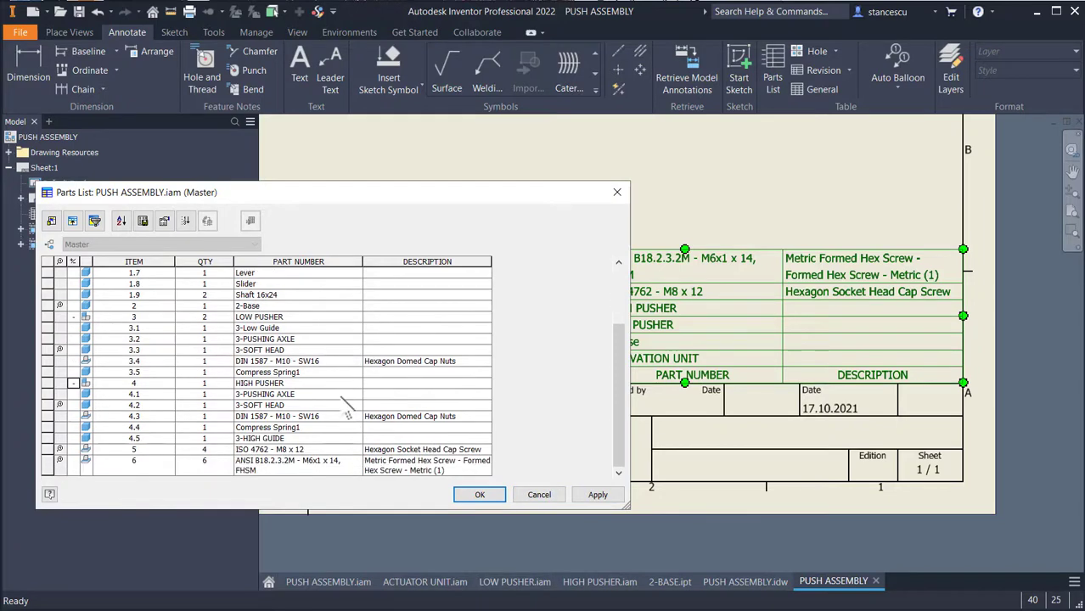
{"action": "left_click", "coordinate": [611, 495]}
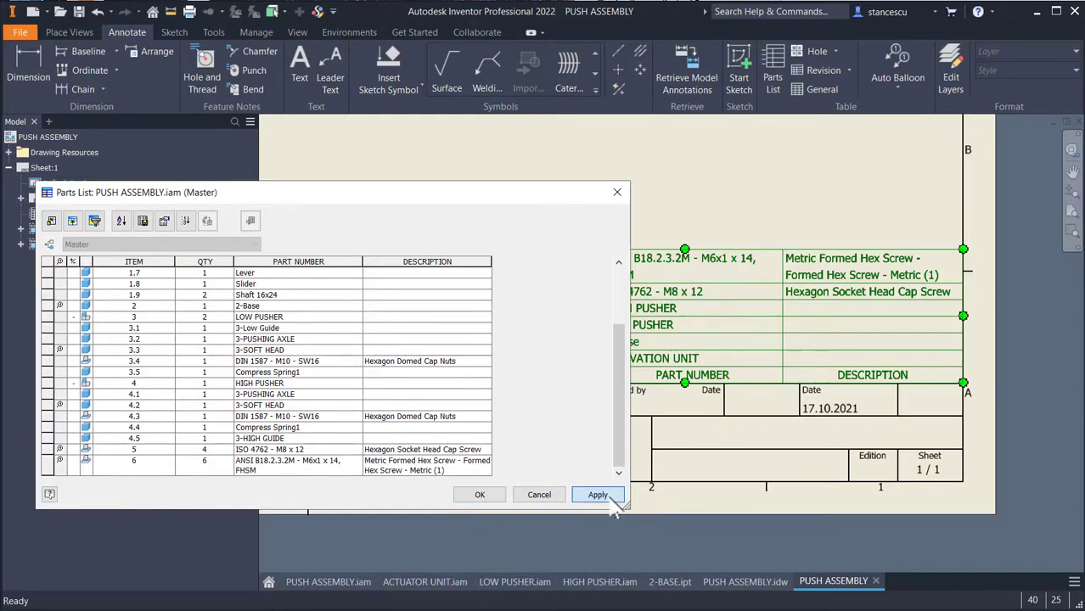
Close the parts list editor and move the isometric view down and to the left.
{"action": "left_click", "coordinate": [618, 194]}
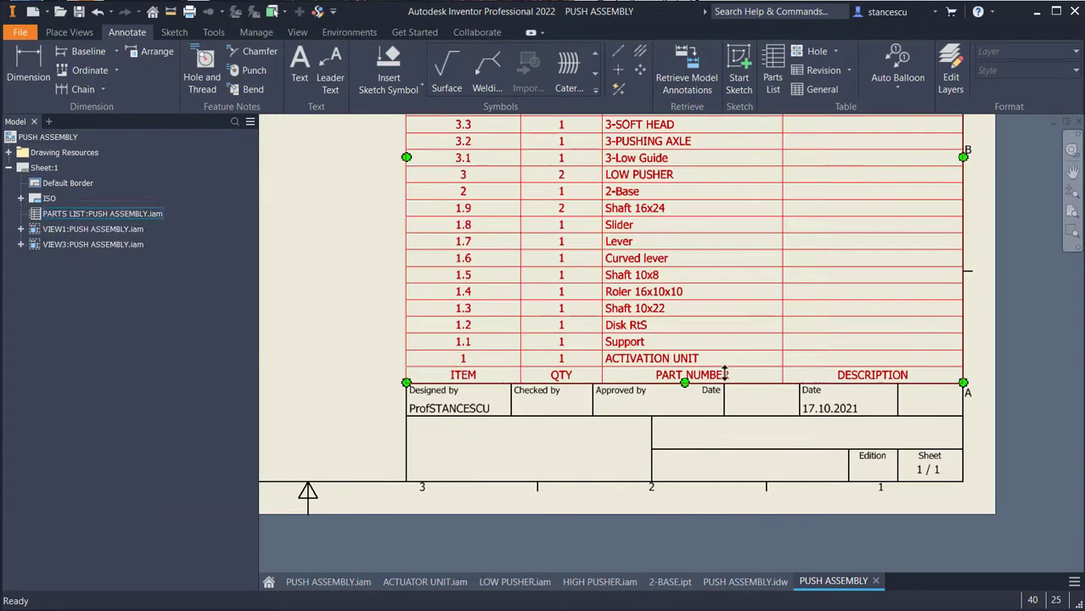
{"action": "scroll", "coordinate": [725, 374], "scroll_direction": "down", "scroll_amount": 3}
{"action": "mouse_move", "coordinate": [725, 374]}
{"action": "middle_mouse_down"}
{"action": "mouse_move", "coordinate": [750, 383]}
{"action": "mouse_move", "coordinate": [843, 475]}
{"action": "middle_mouse_up"}
{"action": "key", "text": "Escape"}
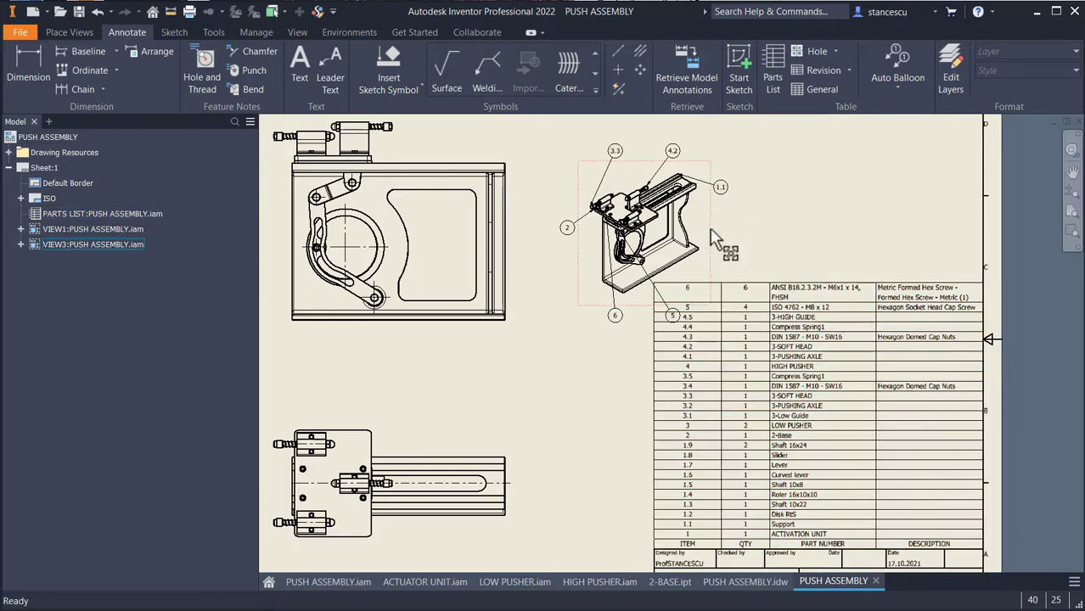
{"action": "left_click_drag", "start_coordinate": [714, 240], "coordinate": [632, 397]}
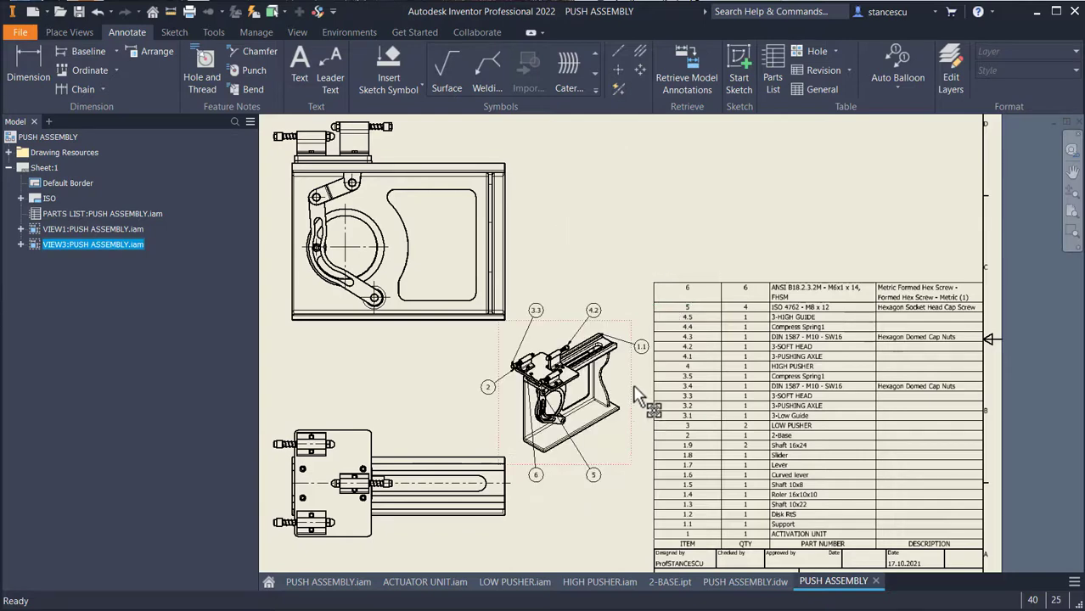
Delete balloons 3.3 and 4.2 with their leaders from the isometric view.
{"action": "left_click", "coordinate": [586, 321]}
{"action": "left_click", "coordinate": [680, 230]}
{"action": "left_click", "coordinate": [538, 312]}
{"action": "key", "text": "Delete"}
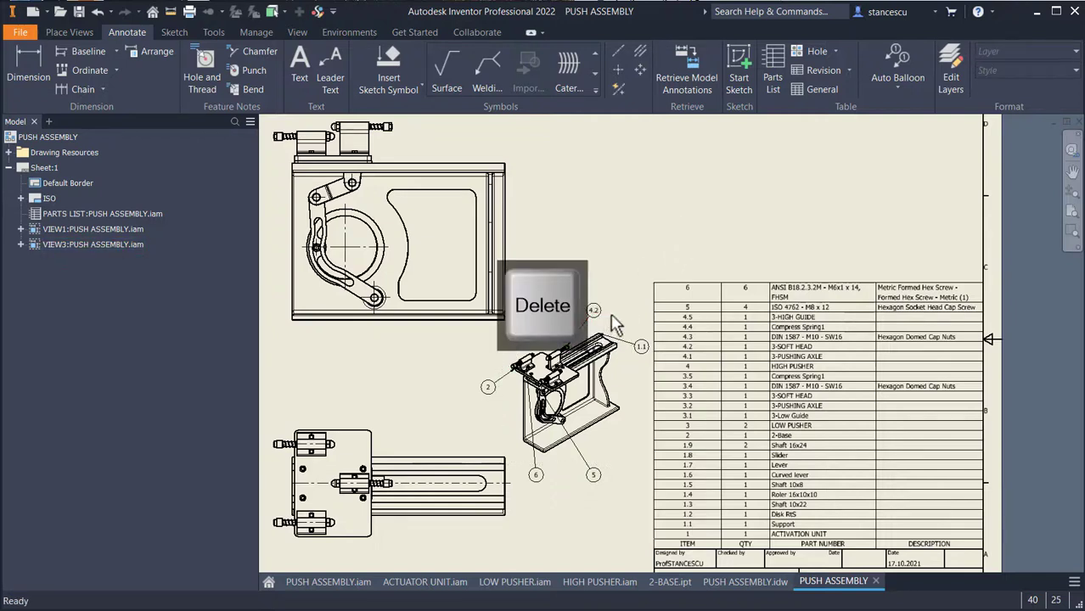
{"action": "left_click", "coordinate": [596, 314]}
{"action": "key", "text": "Delete"}
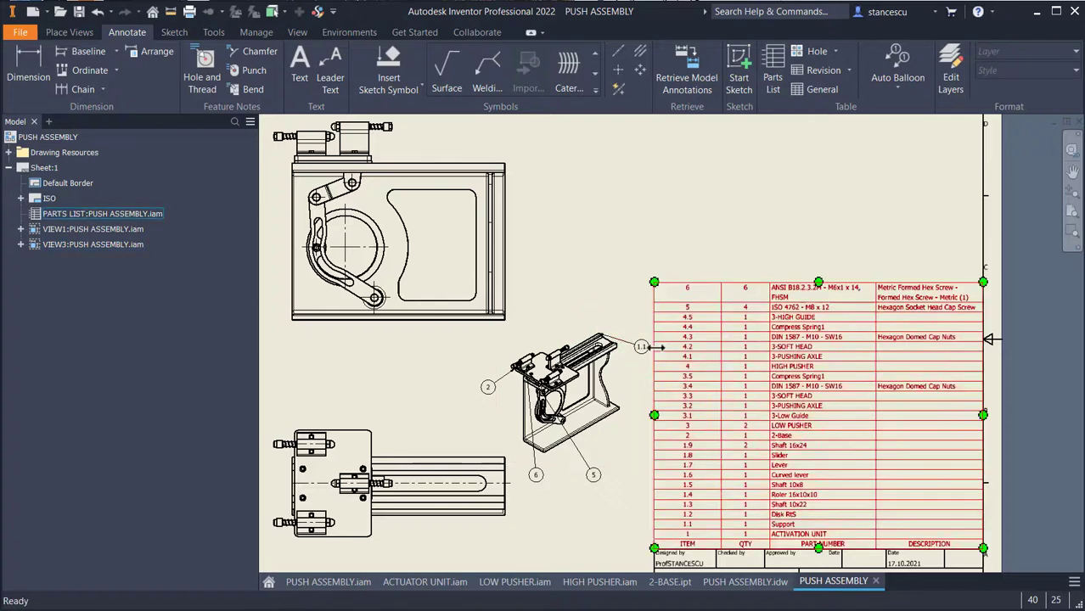
Delete the remaining balloons 1.1, 5, 6 and 2 with their leaders.
{"action": "left_click", "coordinate": [639, 348]}
{"action": "key", "text": "Delete"}
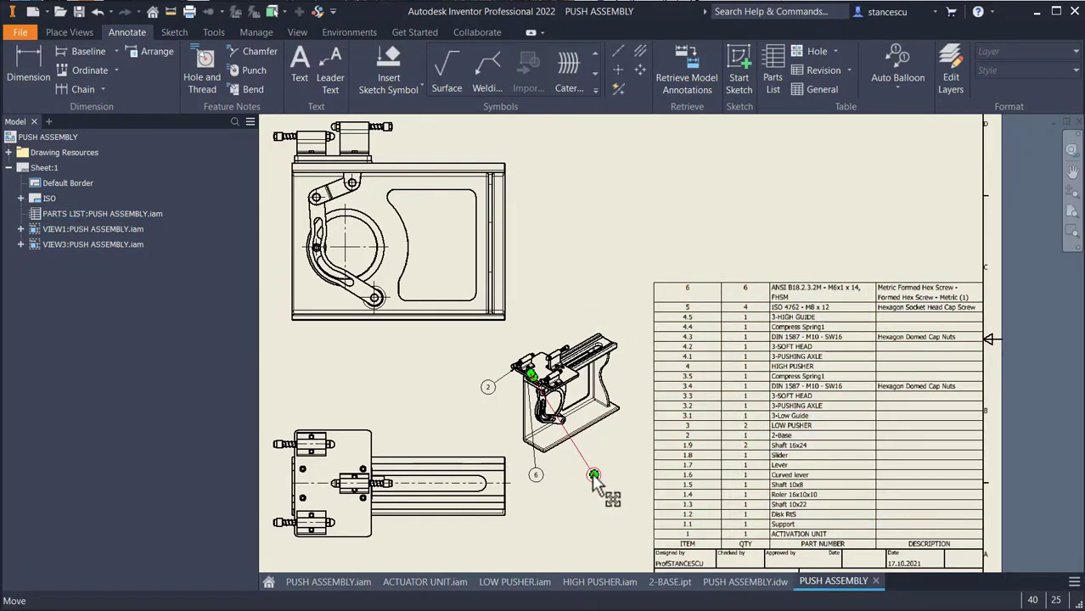
{"action": "key", "text": "Delete"}
{"action": "left_click", "coordinate": [536, 474]}
{"action": "key", "text": "Delete"}
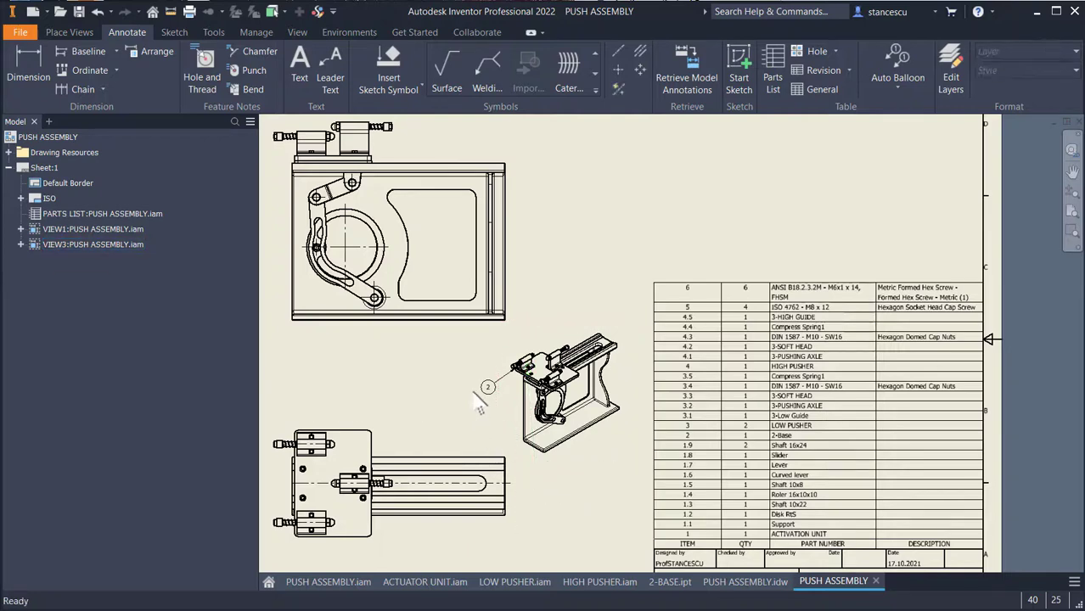
{"action": "left_click", "coordinate": [487, 389]}
{"action": "key", "text": "Delete"}
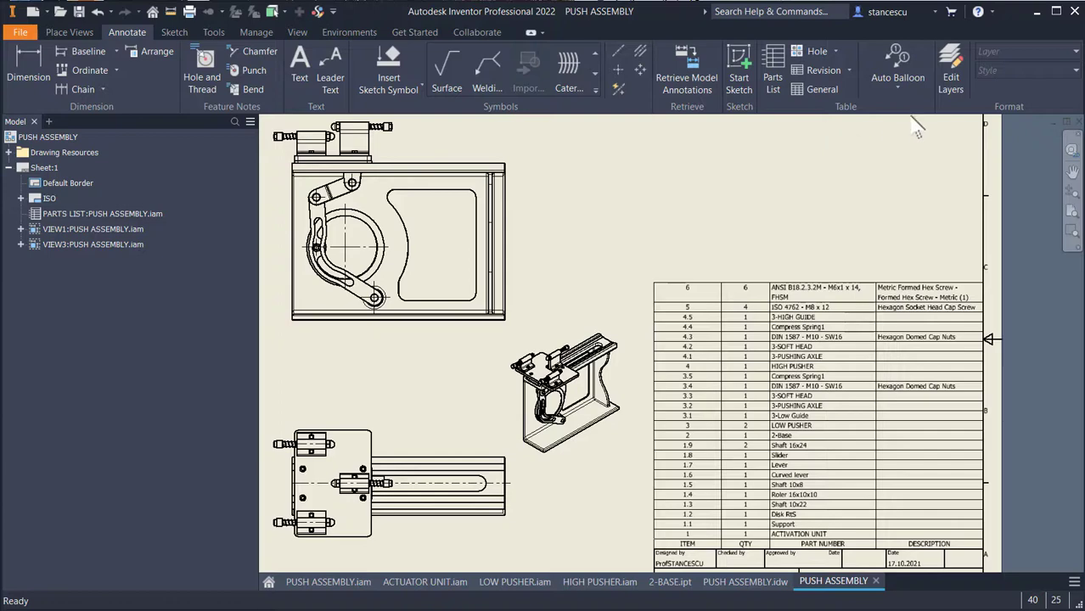
Auto-balloon all components of the isometric view, arranging the balloons Around the view.
{"action": "left_click", "coordinate": [907, 61]}
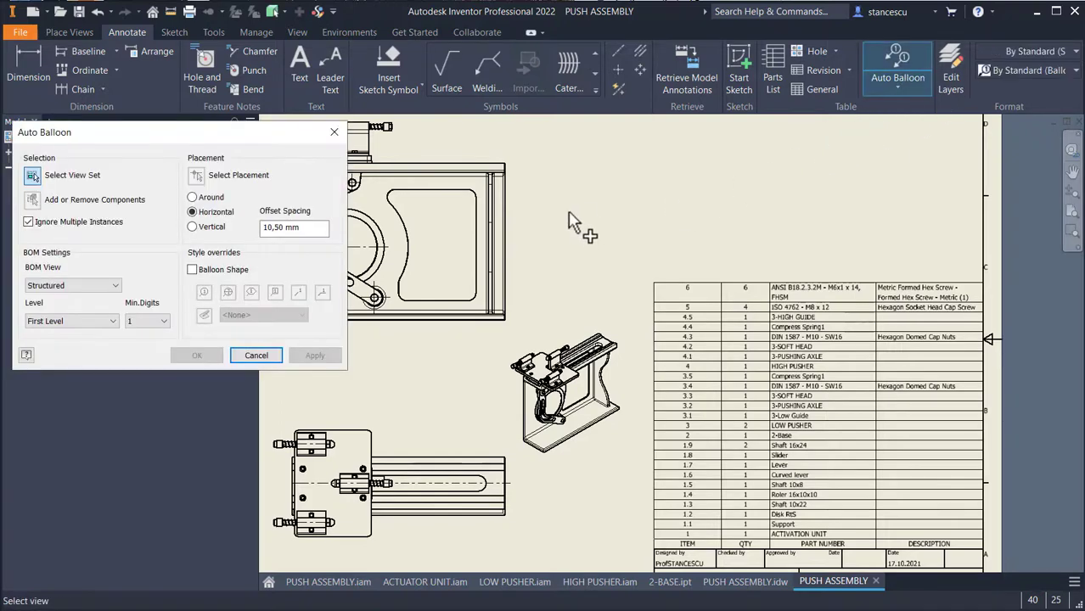
{"action": "left_click", "coordinate": [548, 347]}
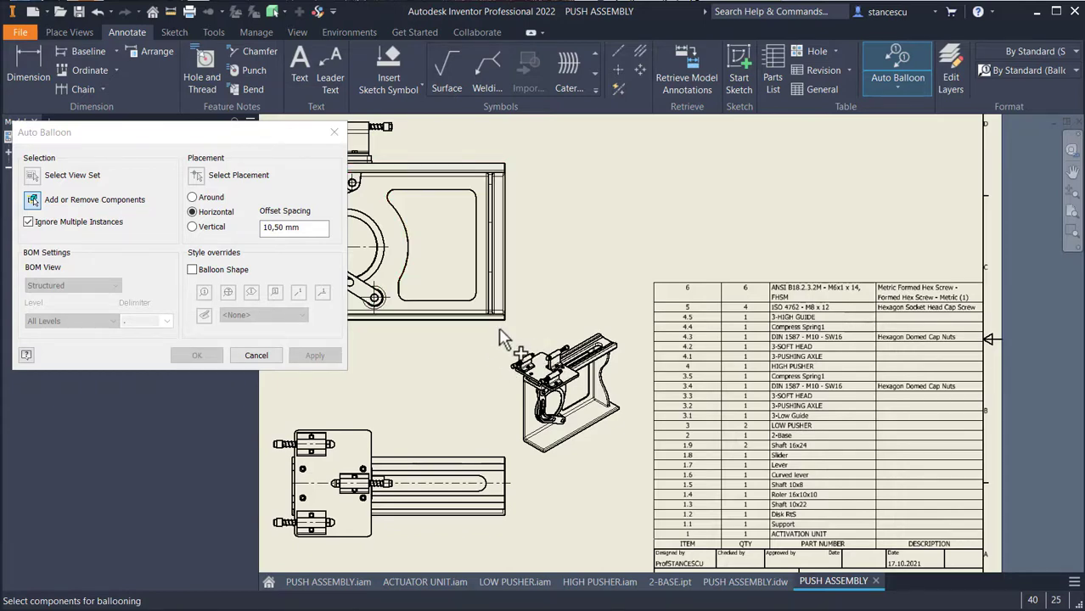
{"action": "left_click", "coordinate": [652, 472]}
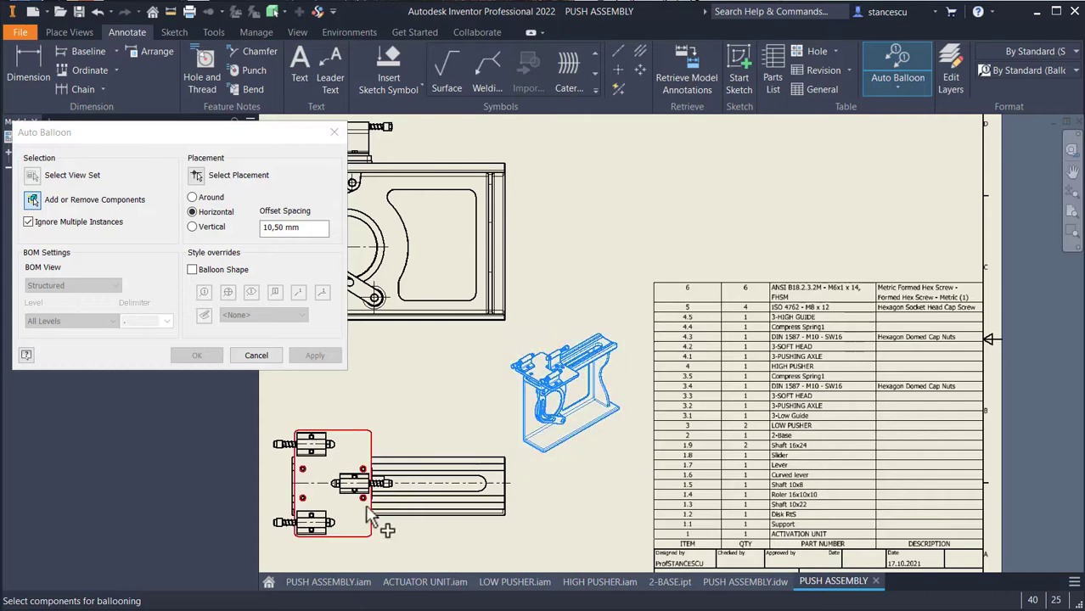
{"action": "left_click", "coordinate": [193, 198]}
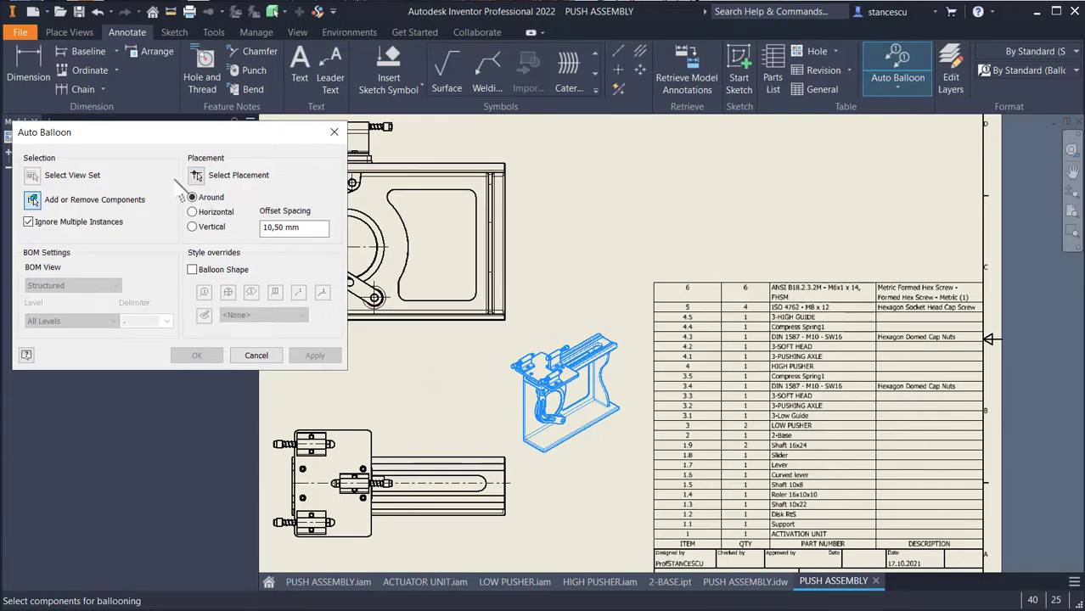
{"action": "left_click", "coordinate": [197, 175]}
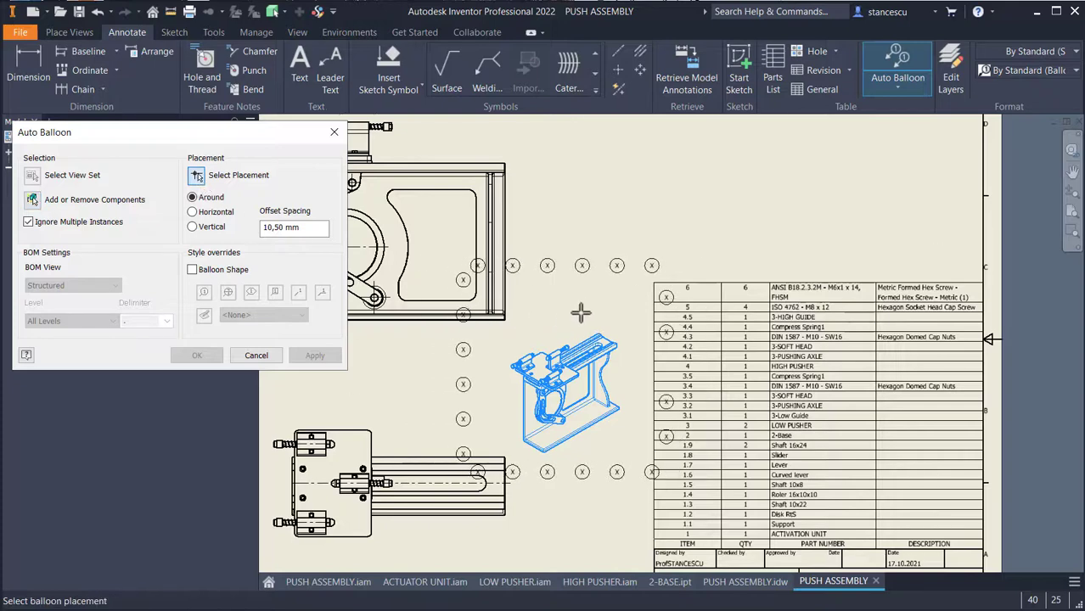
{"action": "left_click", "coordinate": [611, 306]}
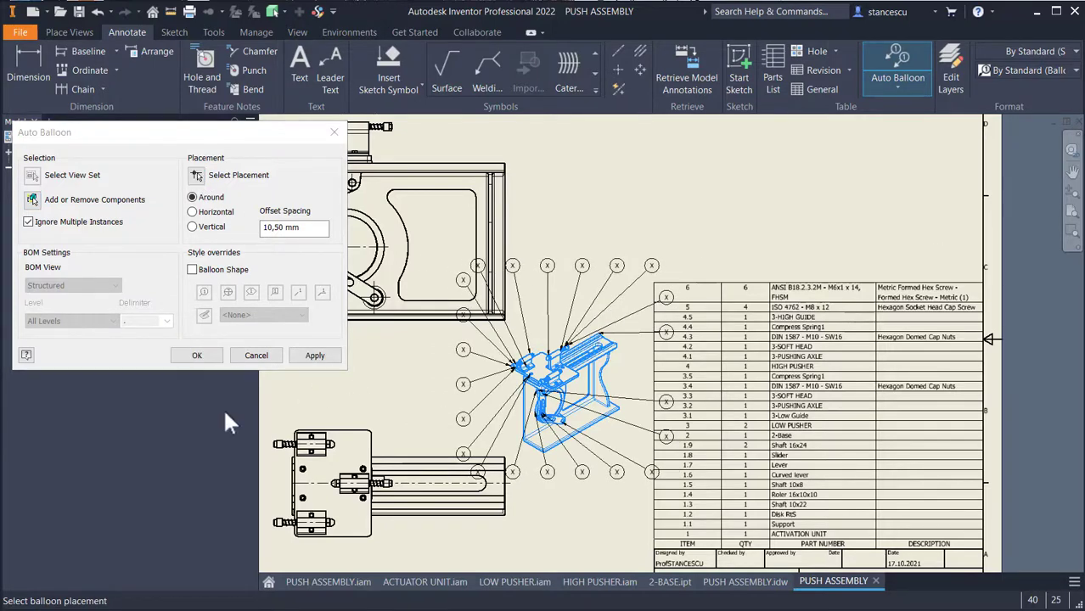
{"action": "left_click", "coordinate": [183, 356]}
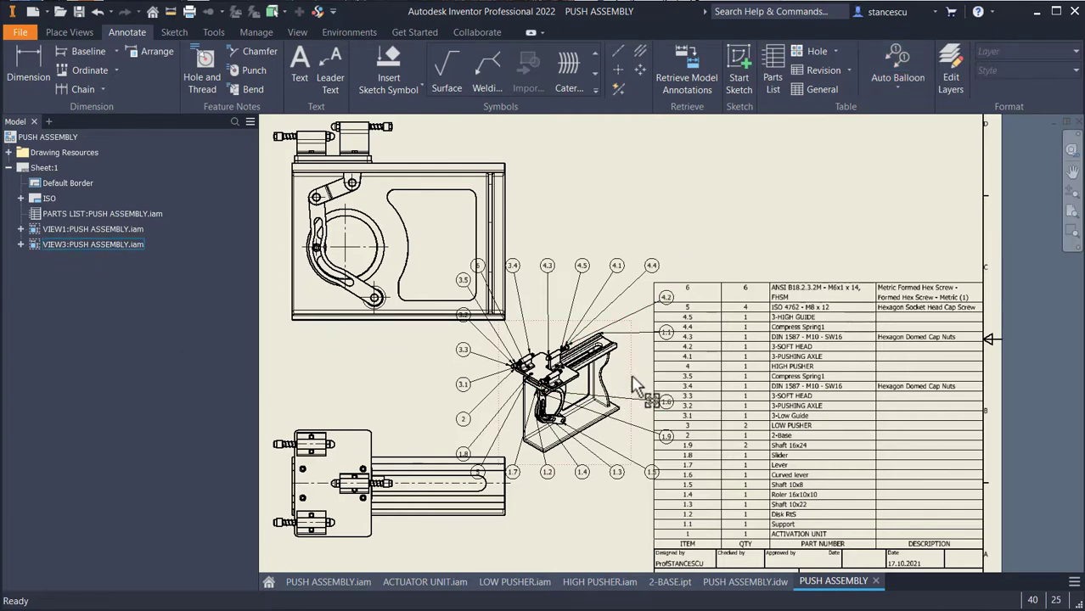
Move the isometric view up-right, the lower view down, and the front view left.
{"action": "left_click_drag", "start_coordinate": [636, 385], "coordinate": [726, 182]}
{"action": "key", "text": "F6"}
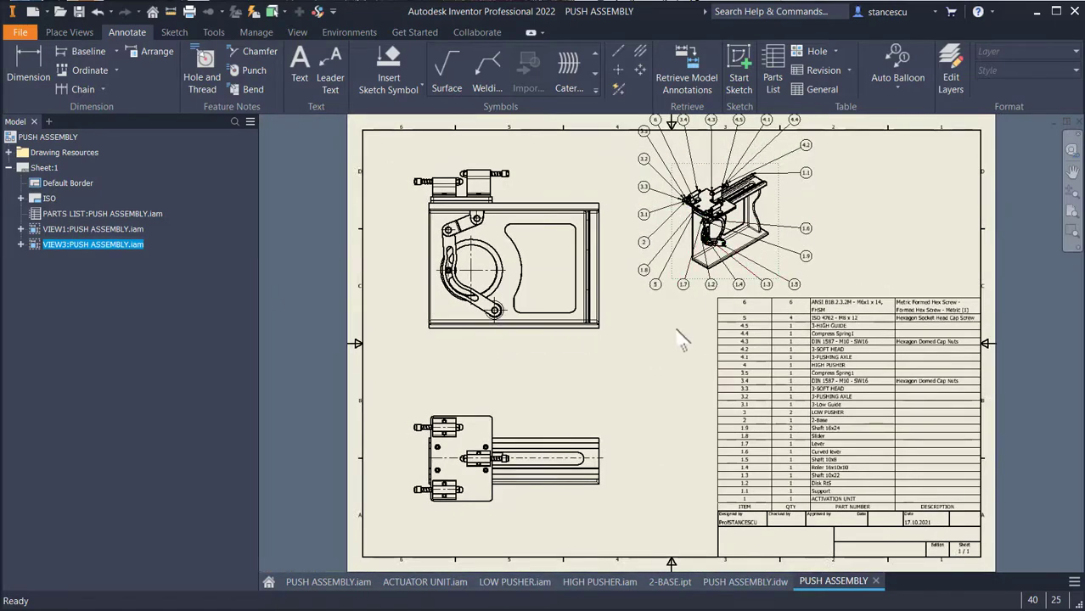
{"action": "left_click_drag", "start_coordinate": [544, 417], "coordinate": [549, 464]}
{"action": "left_click_drag", "start_coordinate": [520, 344], "coordinate": [508, 344]}
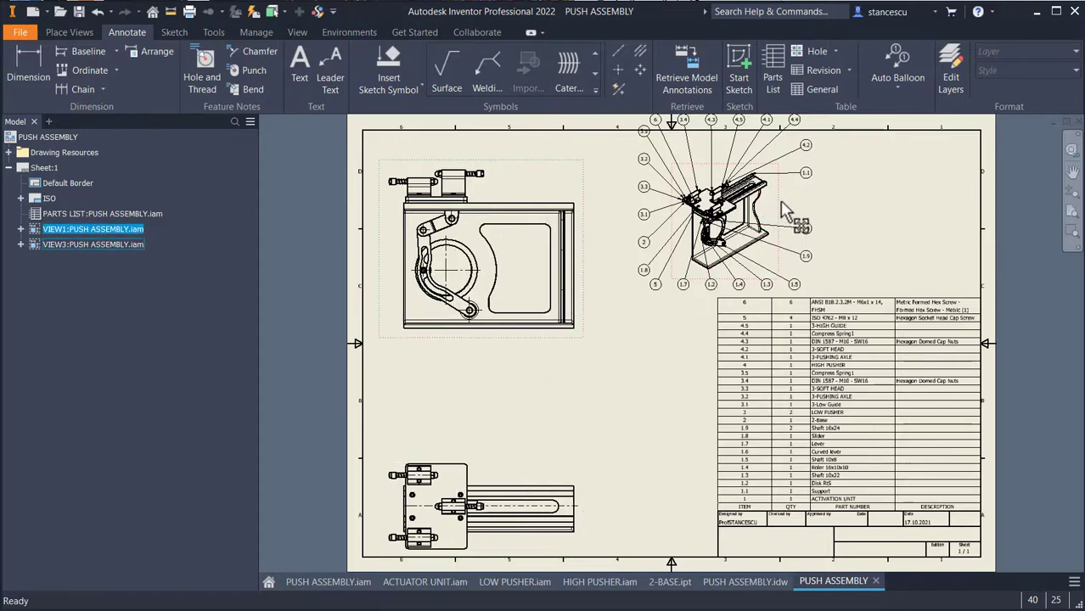
Place the isometric view lower-middle beside the parts list, nudge the front view up, and fit the sheet.
{"action": "left_click_drag", "start_coordinate": [790, 217], "coordinate": [683, 397]}
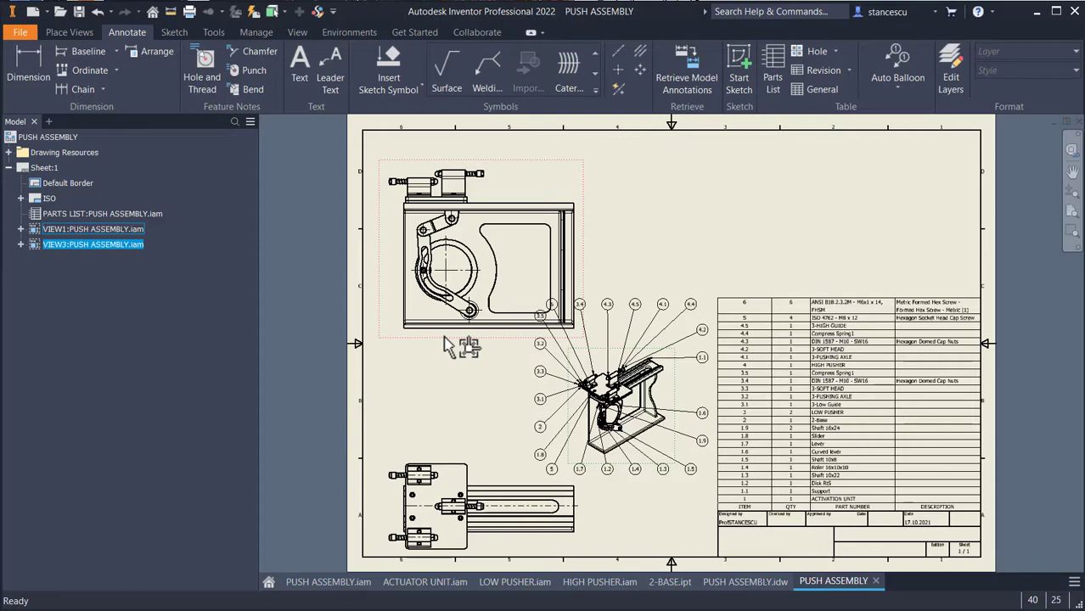
{"action": "left_click_drag", "start_coordinate": [450, 346], "coordinate": [451, 332]}
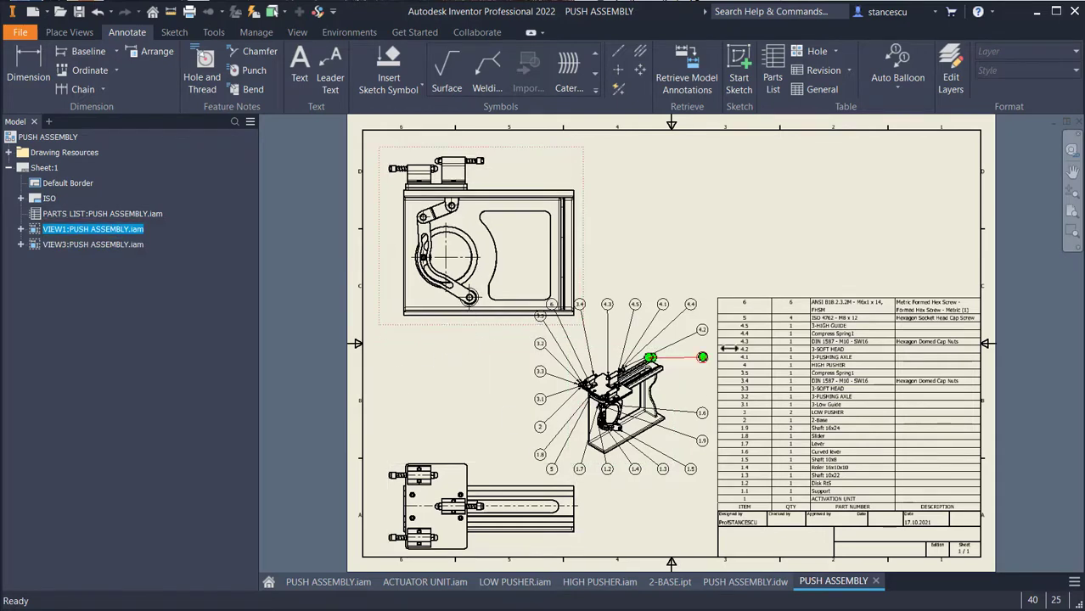
{"action": "scroll", "coordinate": [671, 434], "scroll_direction": "up", "scroll_amount": 3}
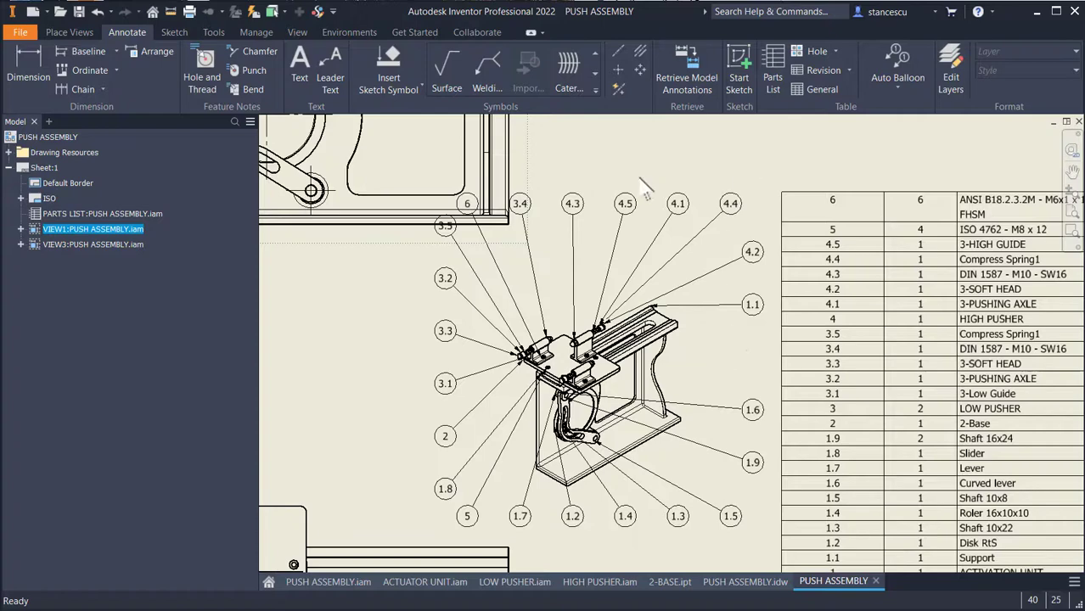
{"action": "scroll", "coordinate": [845, 340], "scroll_direction": "down", "scroll_amount": 3}
{"action": "middle_click_drag", "start_coordinate": [794, 340], "coordinate": [755, 336]}
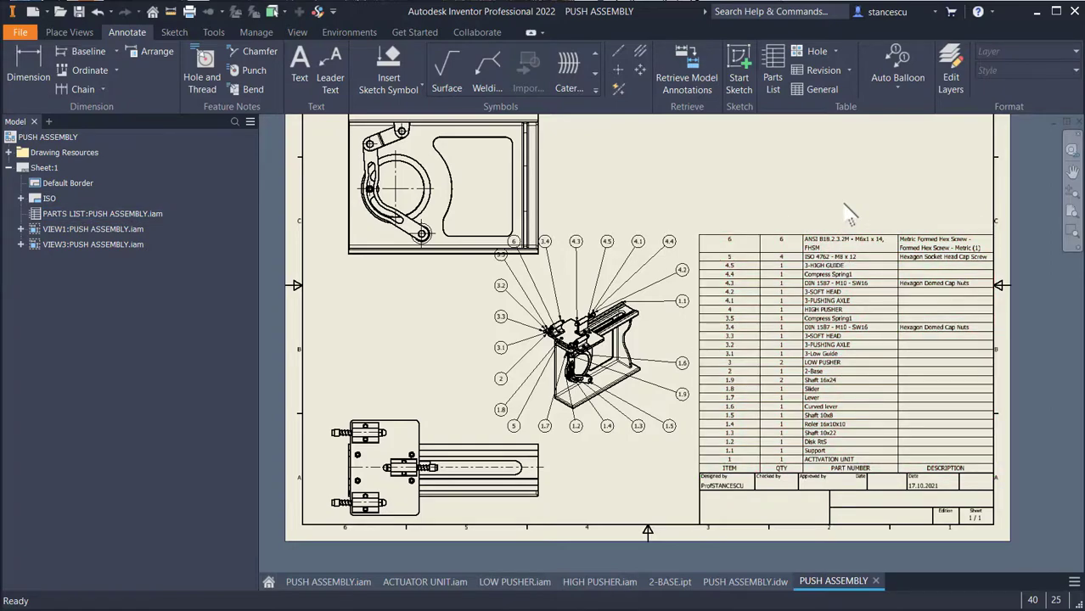
{"action": "key", "text": "F6"}
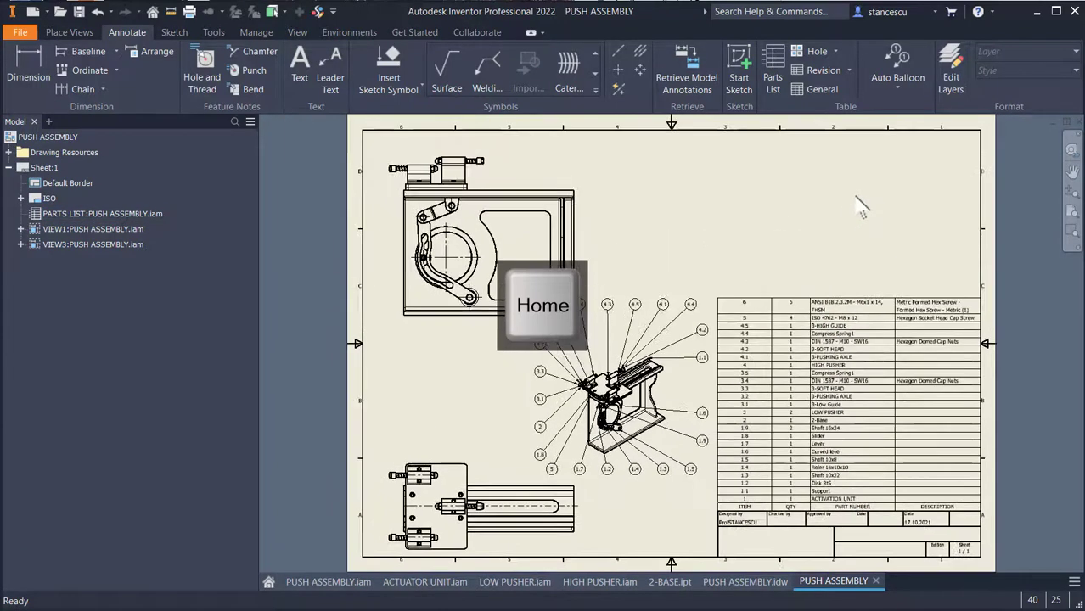